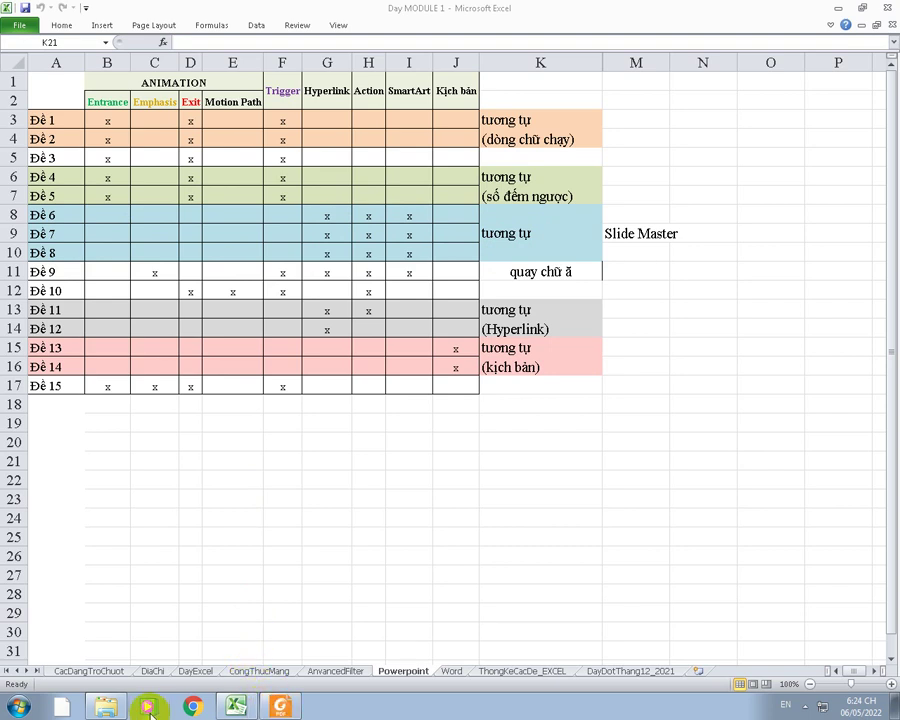
Bring the Windows Explorer window showing the FSCapture76 folder to the front.
left_click(105, 706)
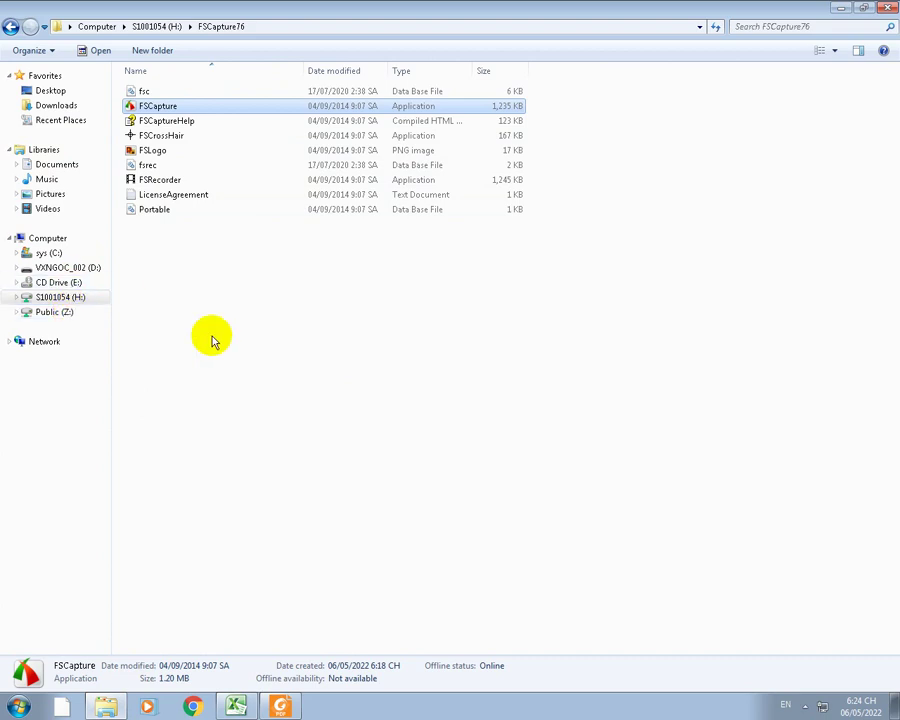
Return to PPNC_08[Data], switch to Medium Icons view, and open PPNC_08_Dulieu in PowerPoint.
key("alt+Left")
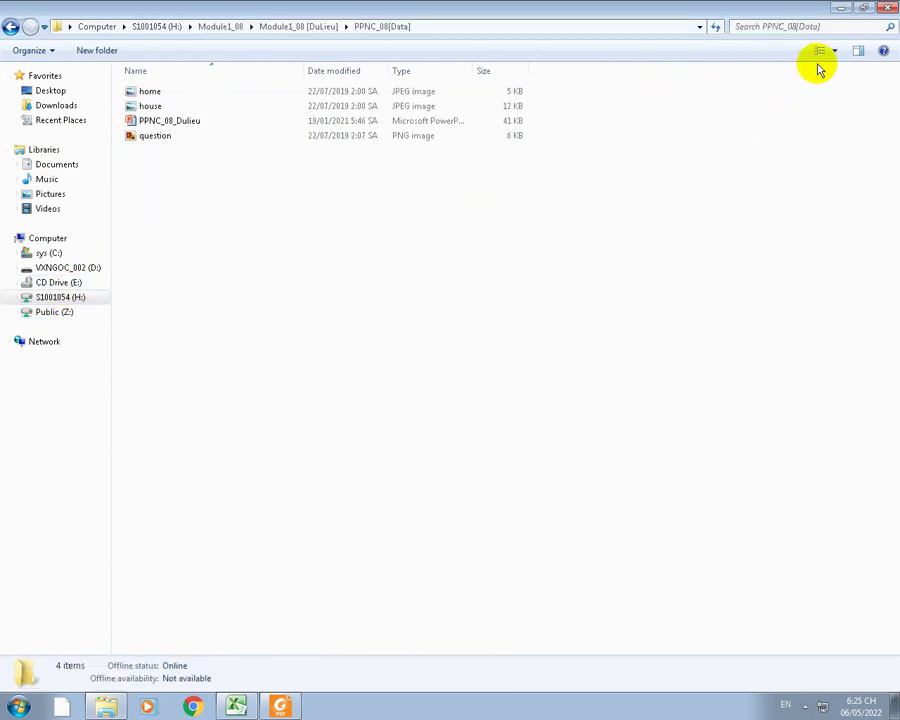
left_click(834, 51)
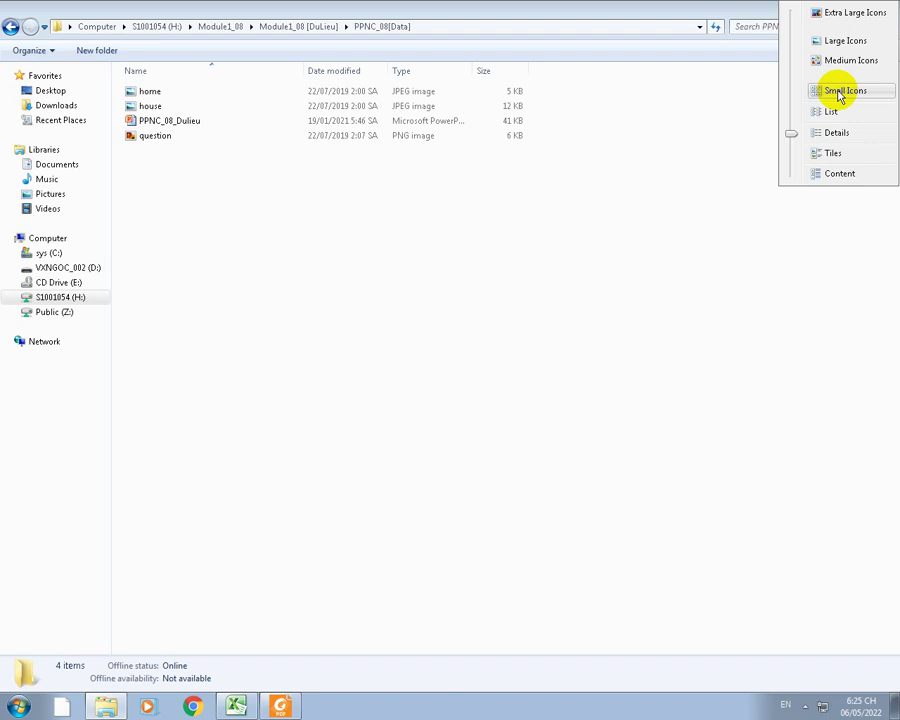
left_click(845, 62)
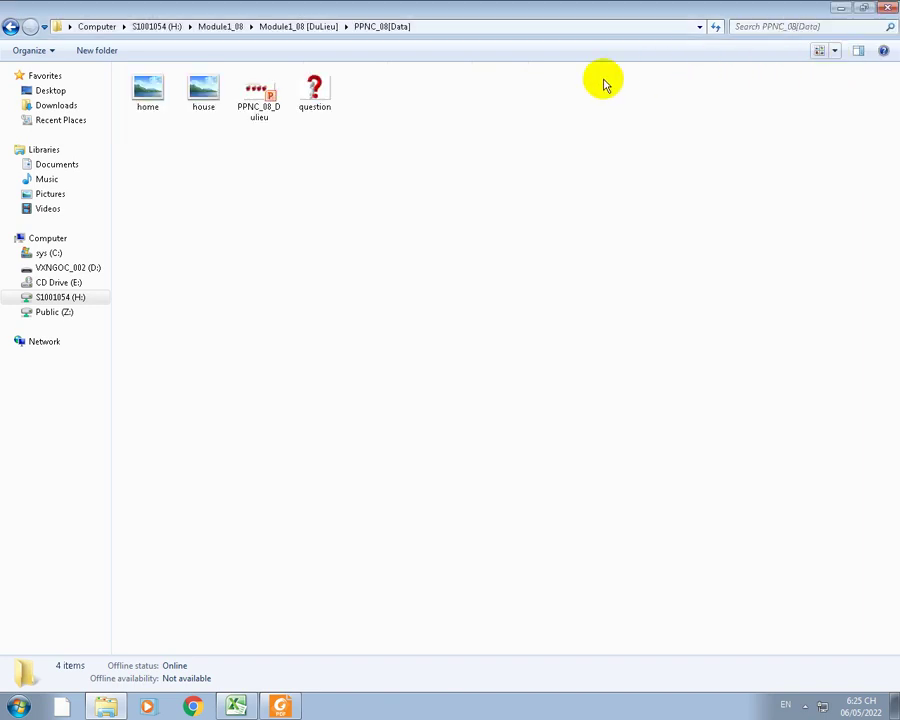
left_click(266, 93)
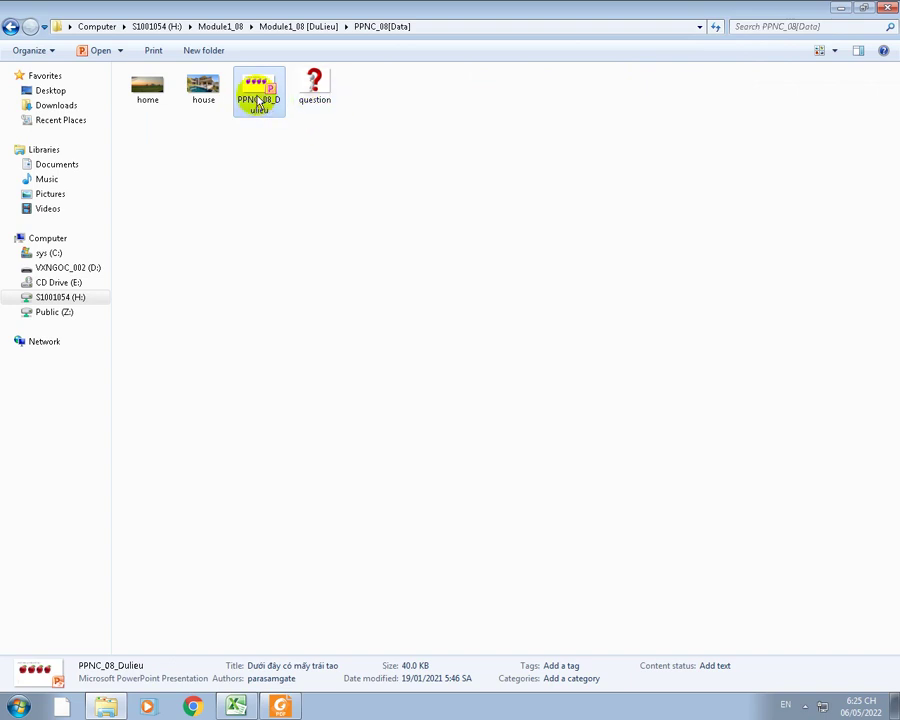
double_click(264, 92)
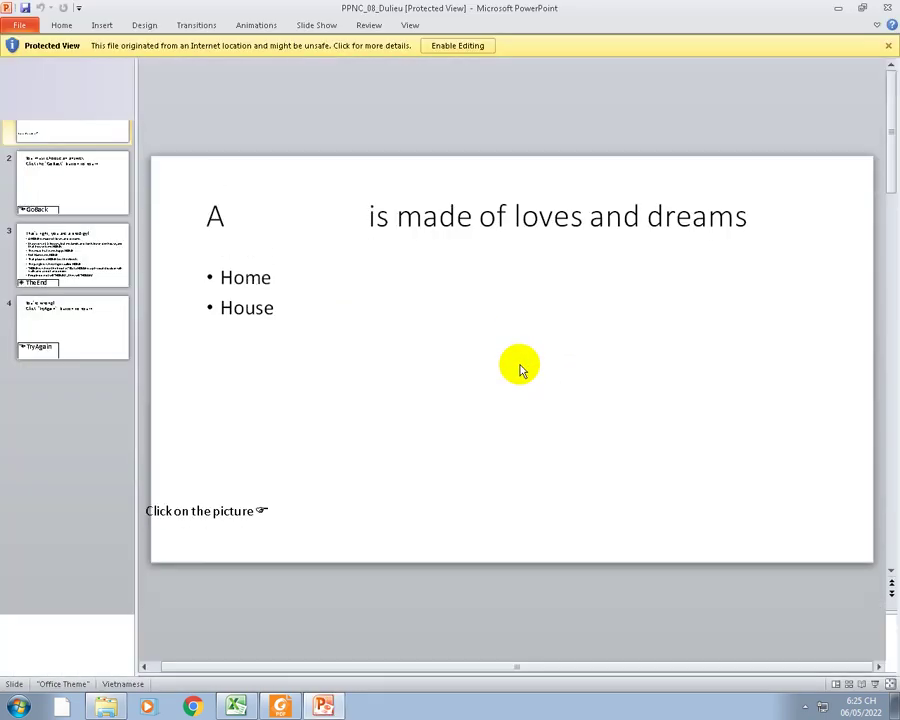
Enable editing and save a copy on drive H: named with the student ID.
left_click(471, 47)
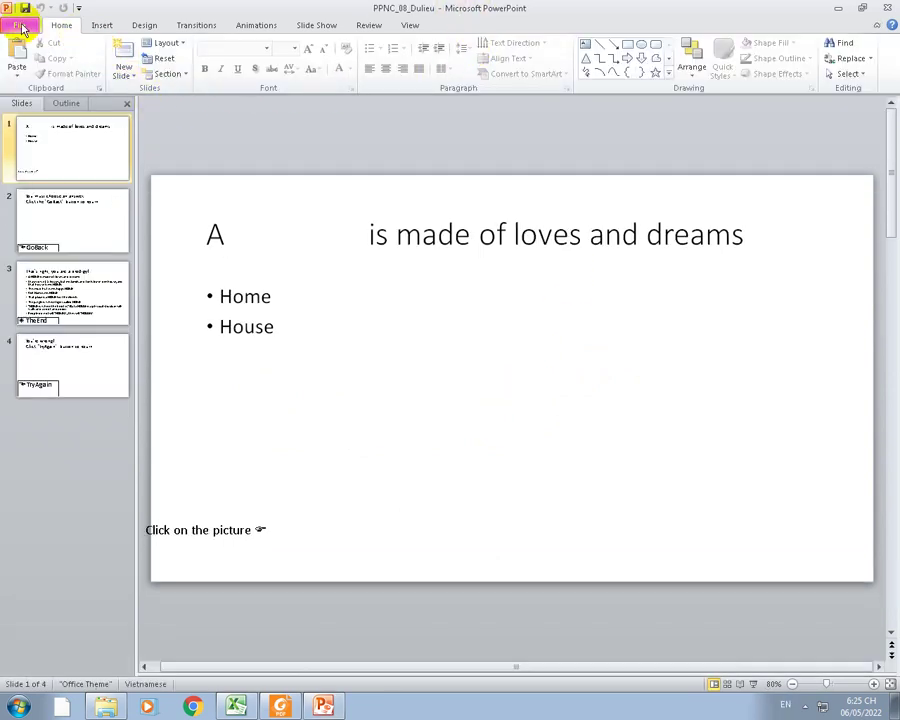
left_click(22, 28)
left_click(38, 65)
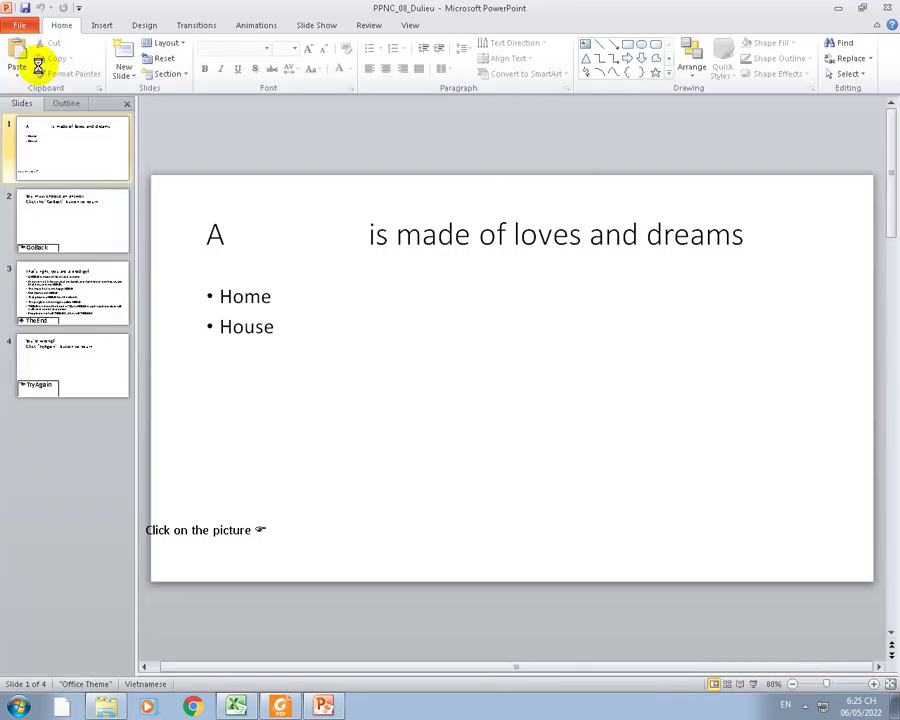
scroll(80, 140, "down", 2)
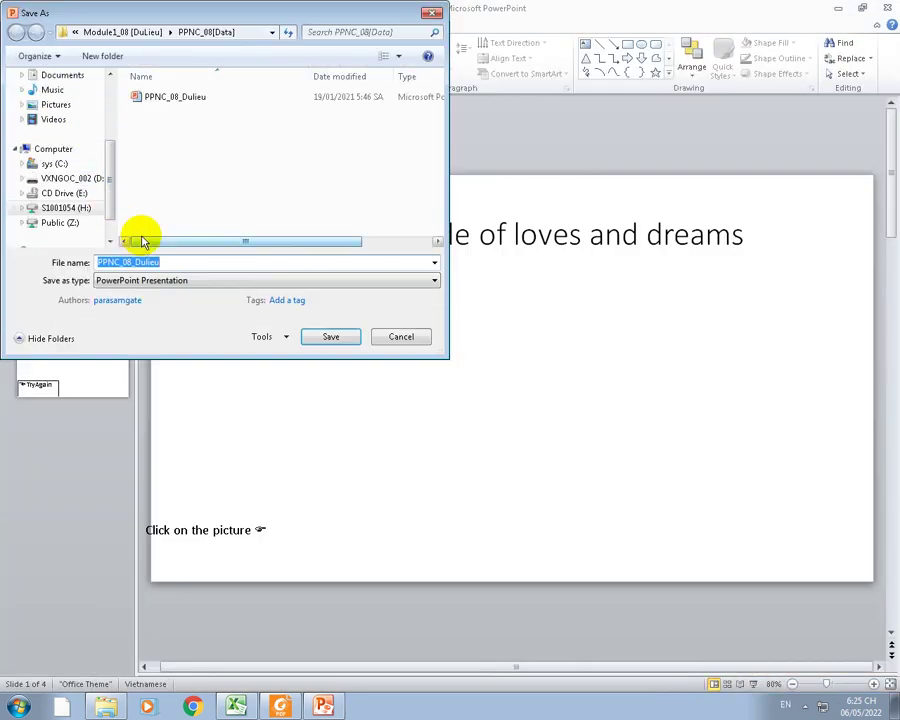
left_click(68, 209)
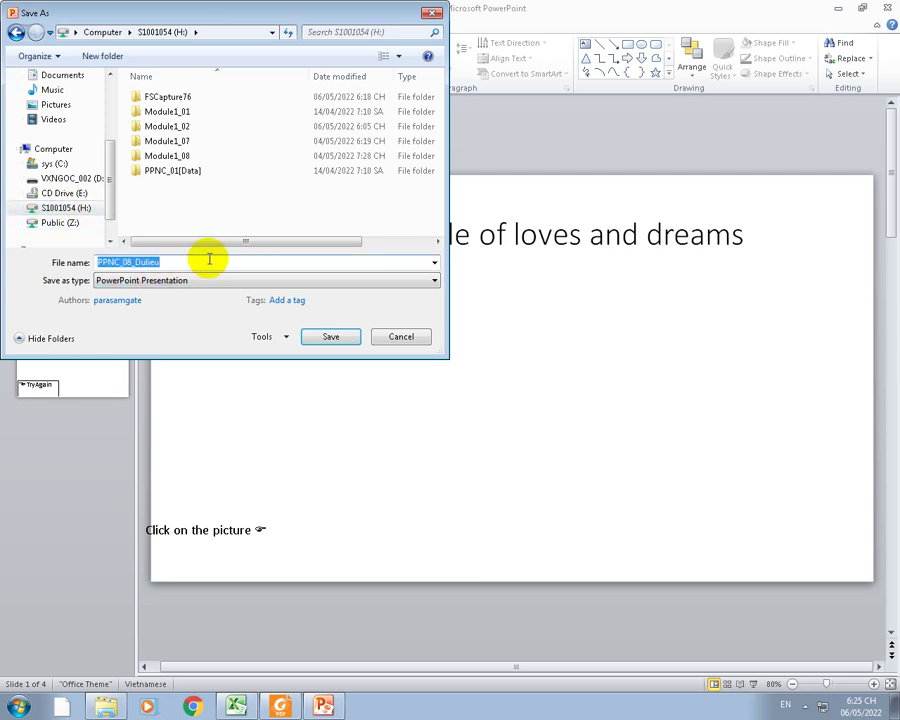
type("S1001054")
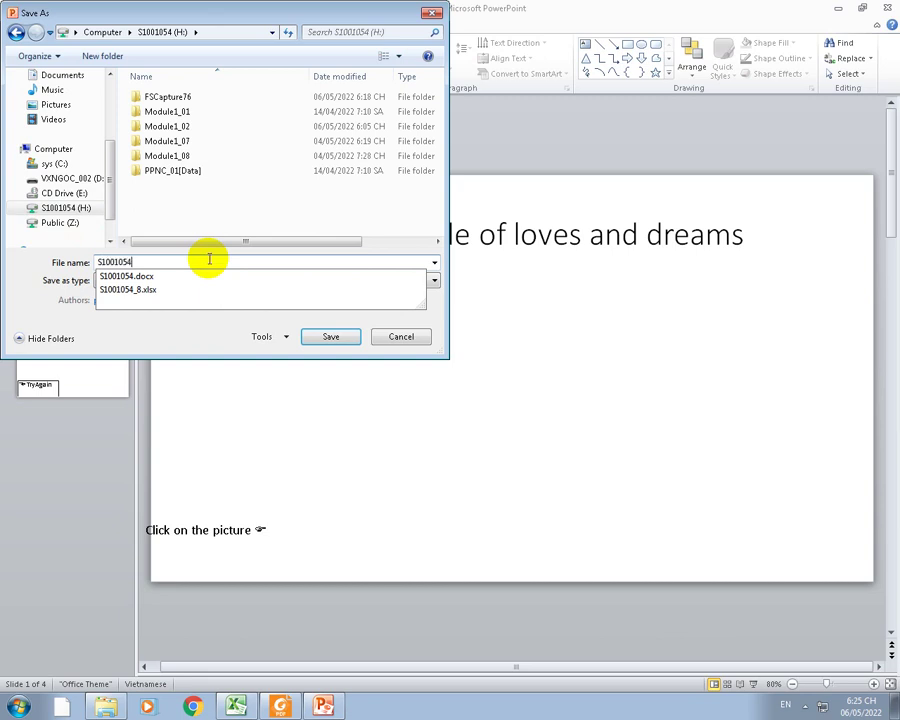
key("Return")
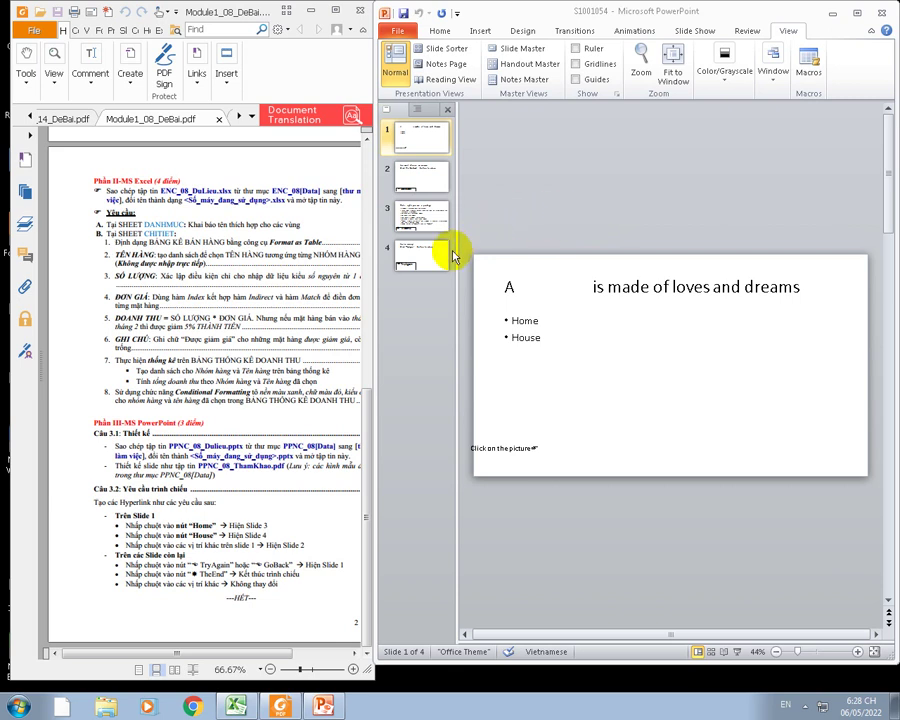
Switch Foxit to the PPNC_08_ThamKhao.pdf reference and scroll through its finished slides.
left_click(177, 121)
left_click_drag(177, 121, 141, 124)
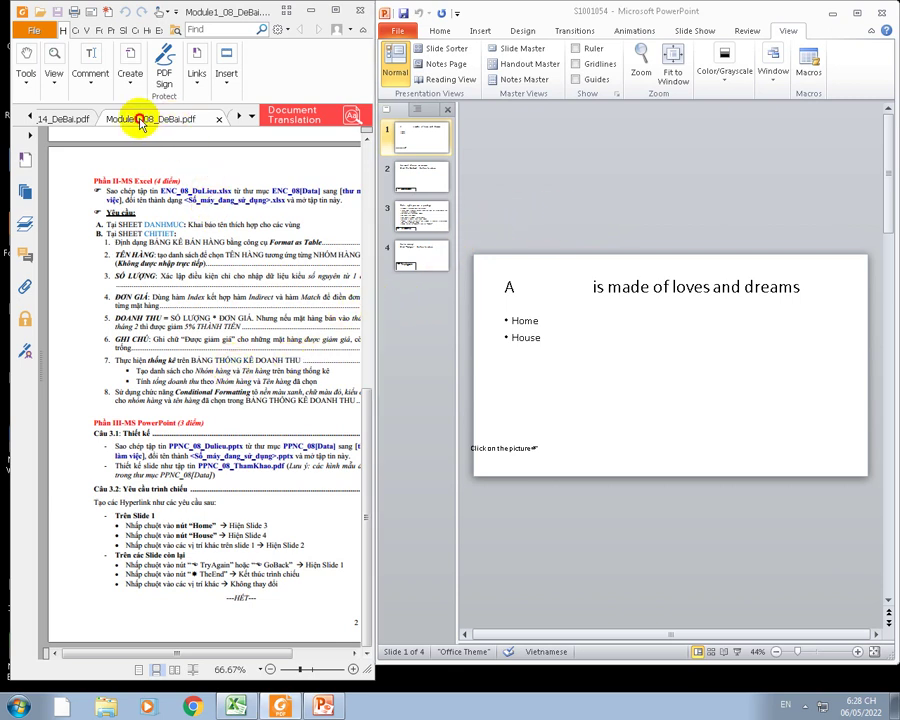
left_click(74, 122)
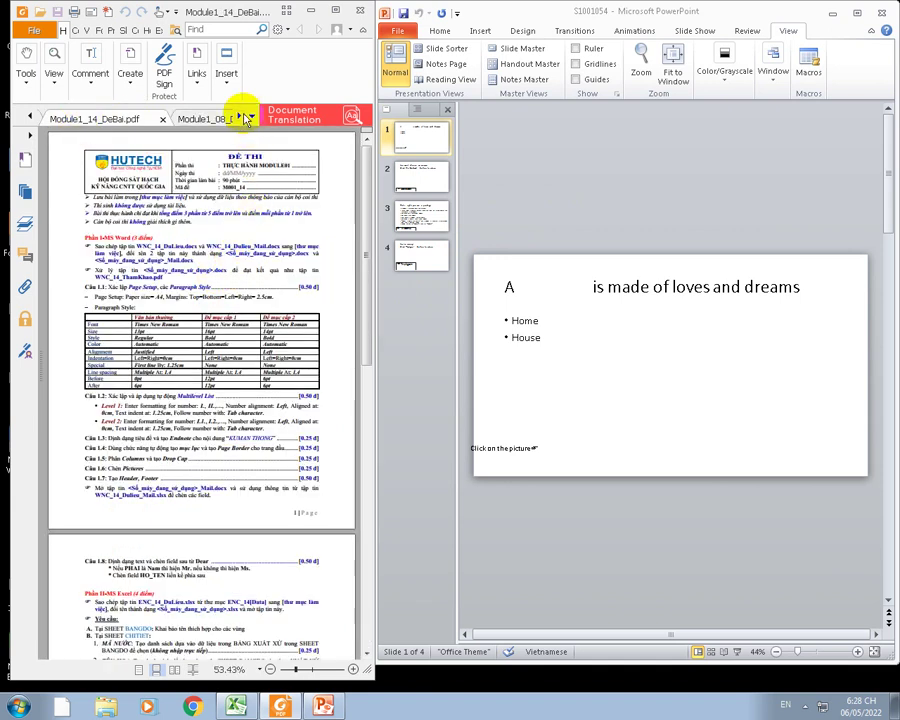
left_click(240, 120)
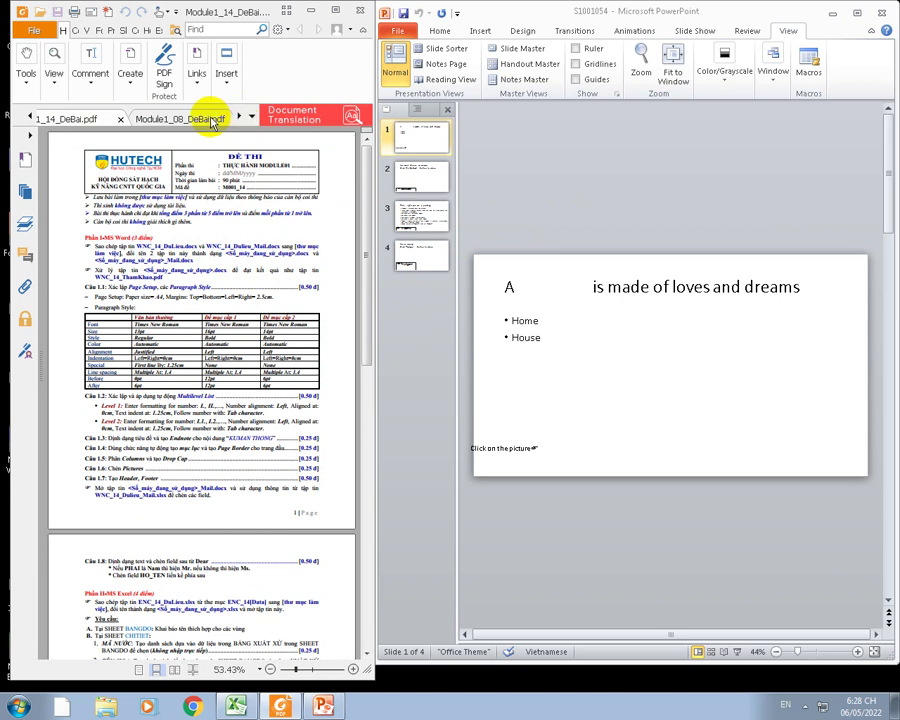
left_click(240, 118)
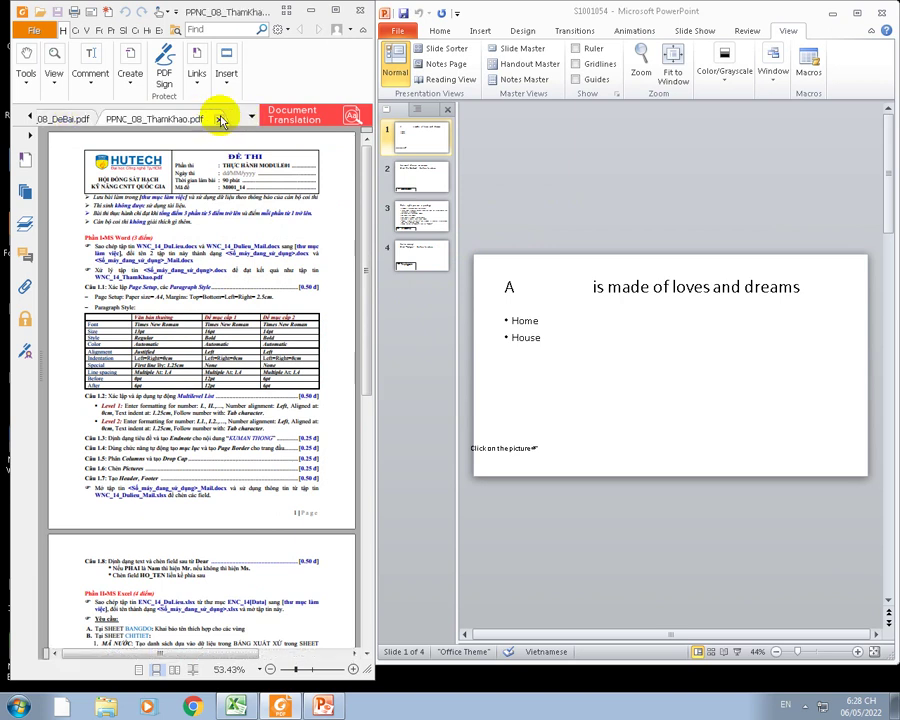
left_click(200, 118)
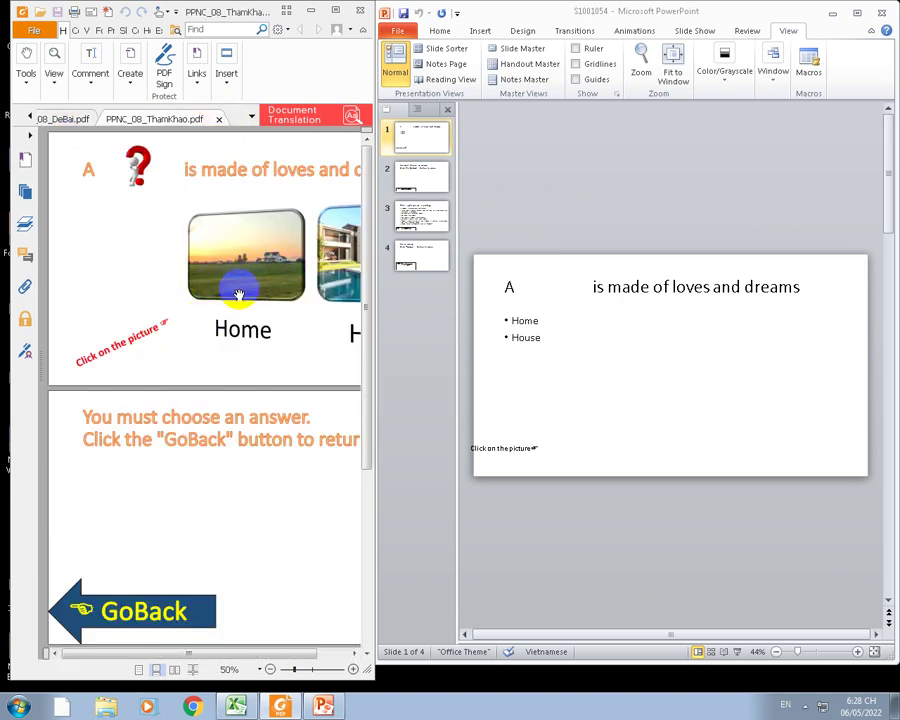
scroll(225, 275, "down", 2)
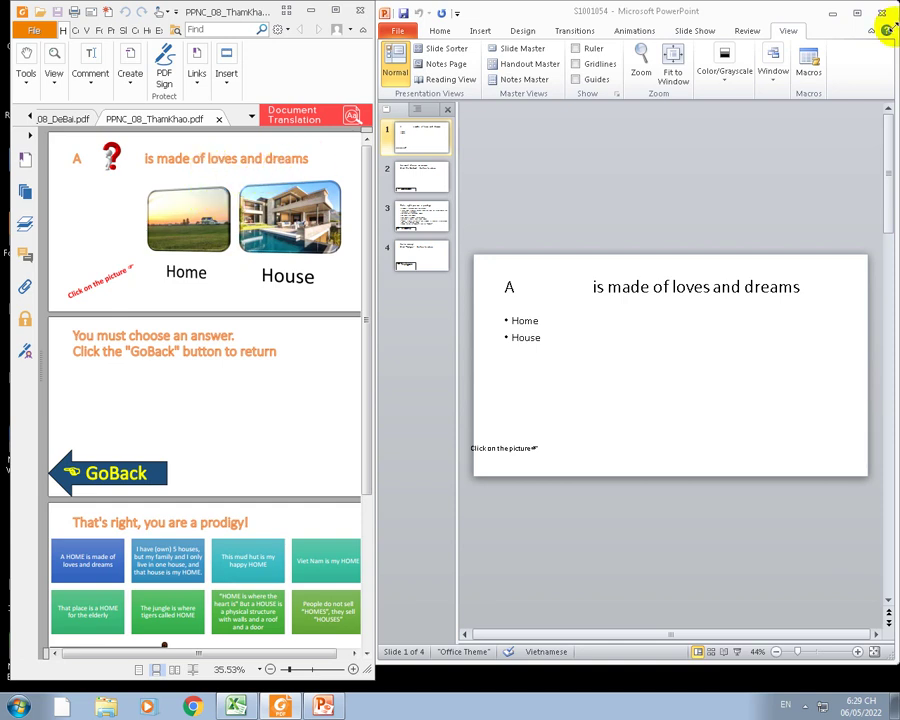
In Slide Master view, give the master title placeholder the orange WordArt quick style.
left_click(523, 52)
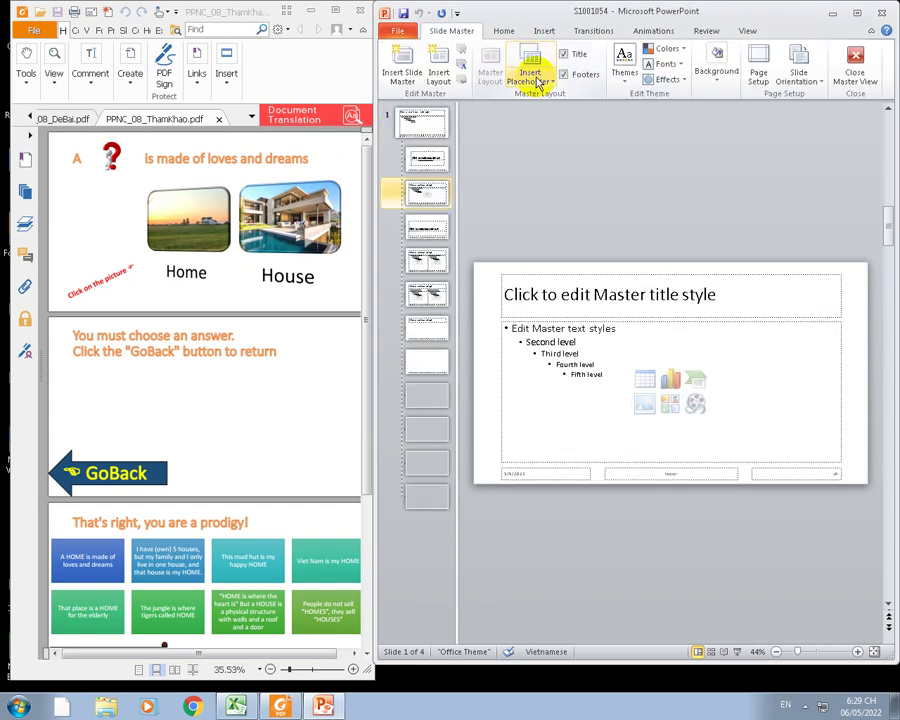
left_click(427, 124)
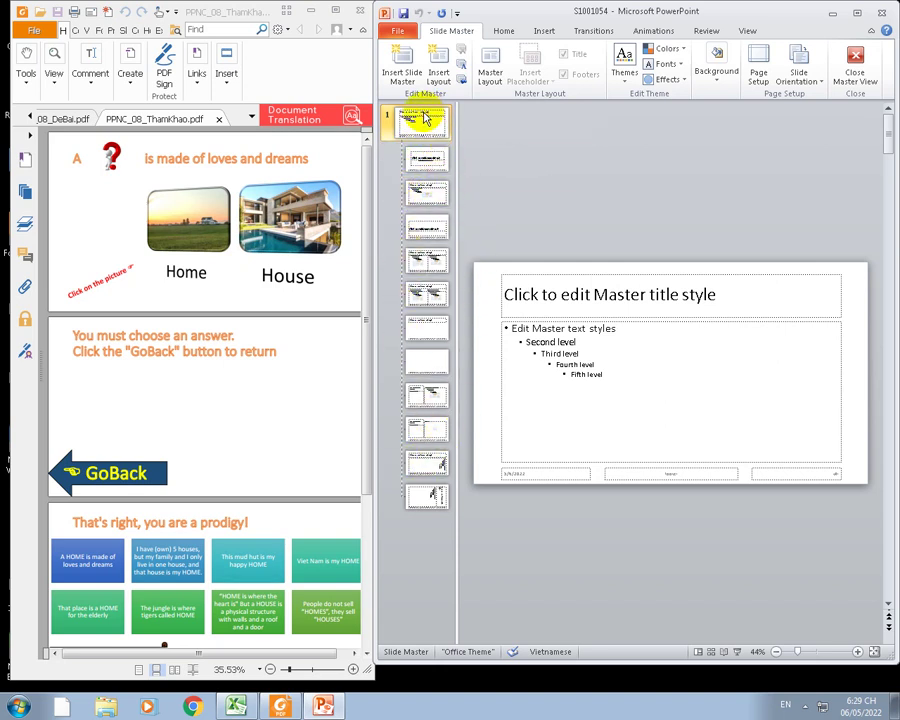
left_click(554, 279)
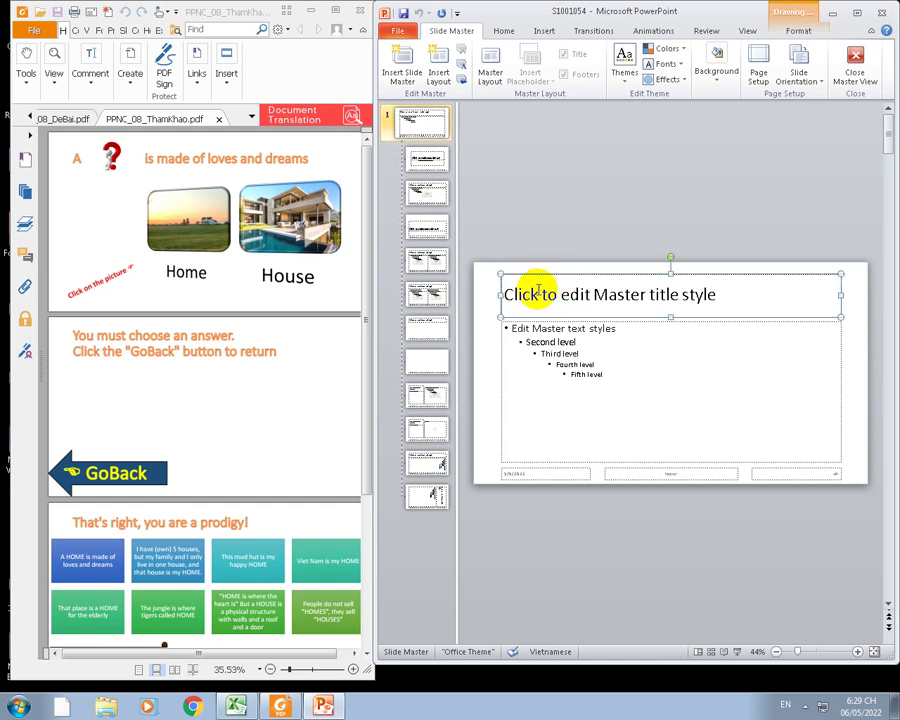
left_click(808, 32)
left_click(706, 84)
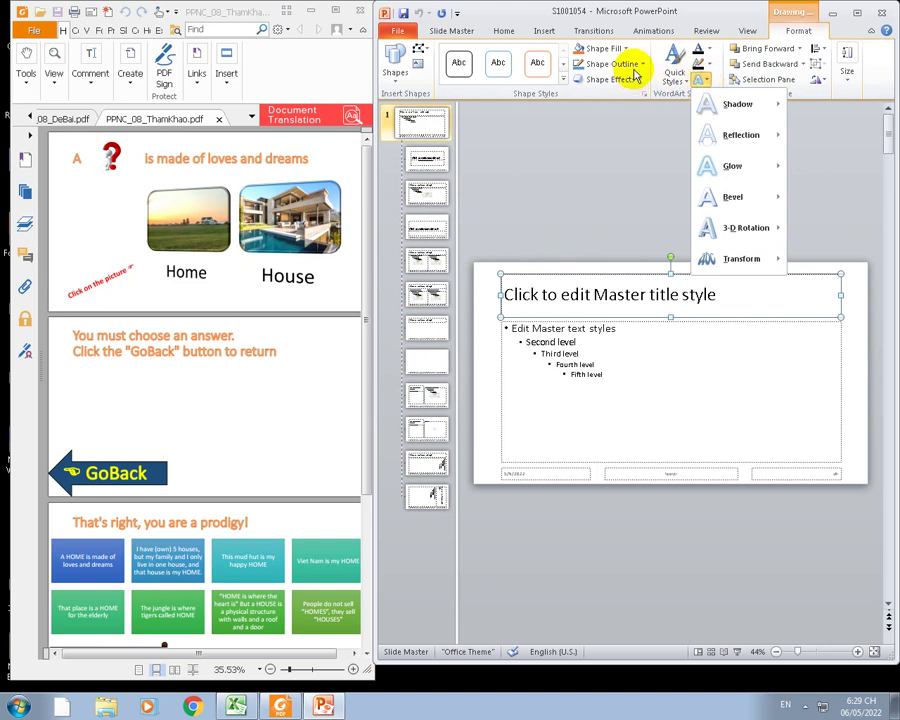
left_click(674, 72)
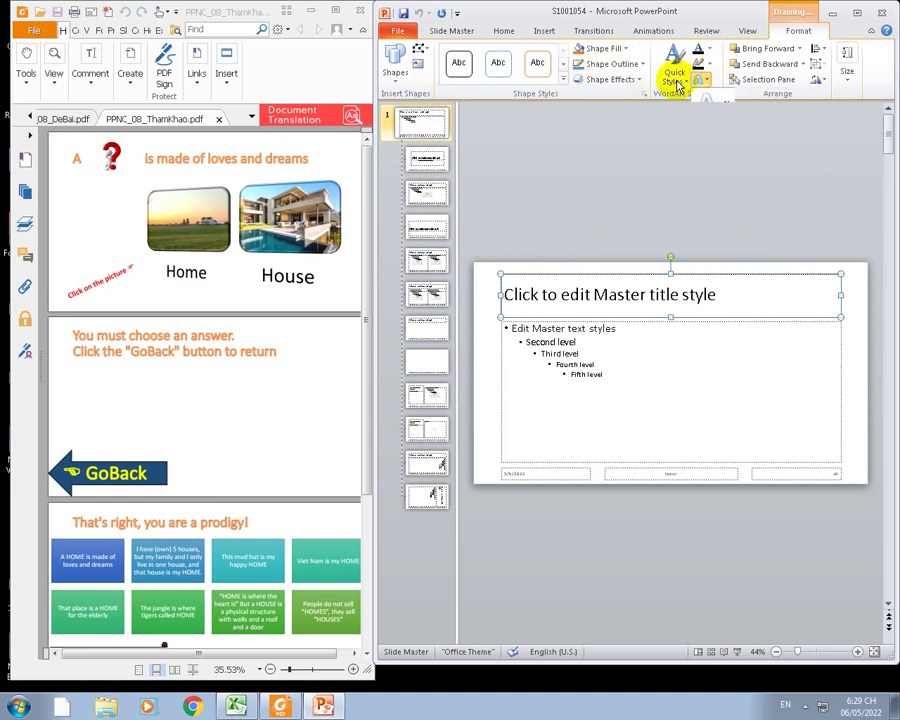
left_click(672, 74)
left_click(722, 121)
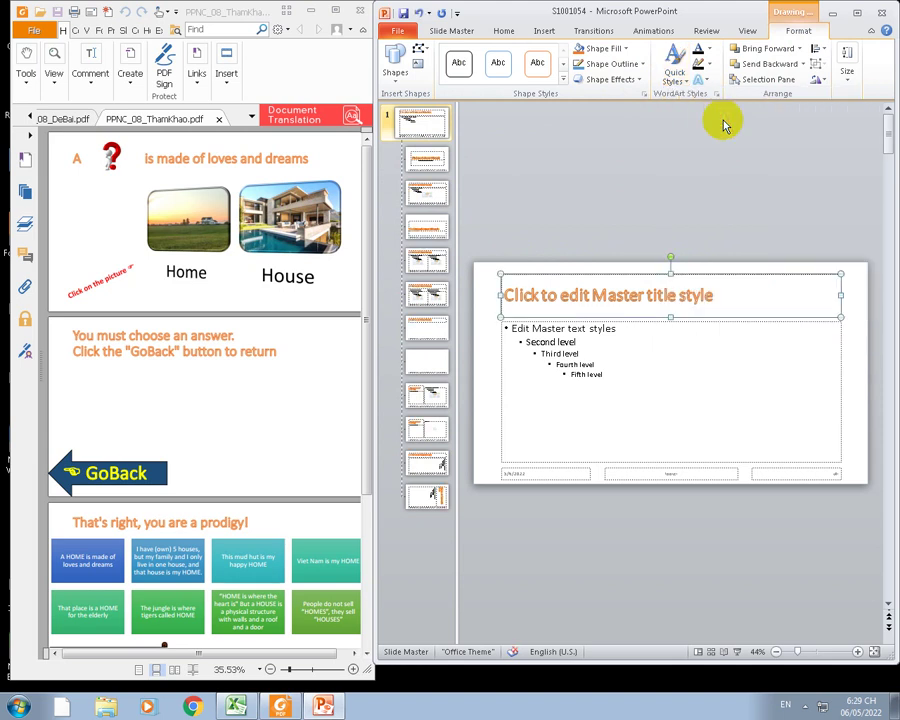
left_click(455, 31)
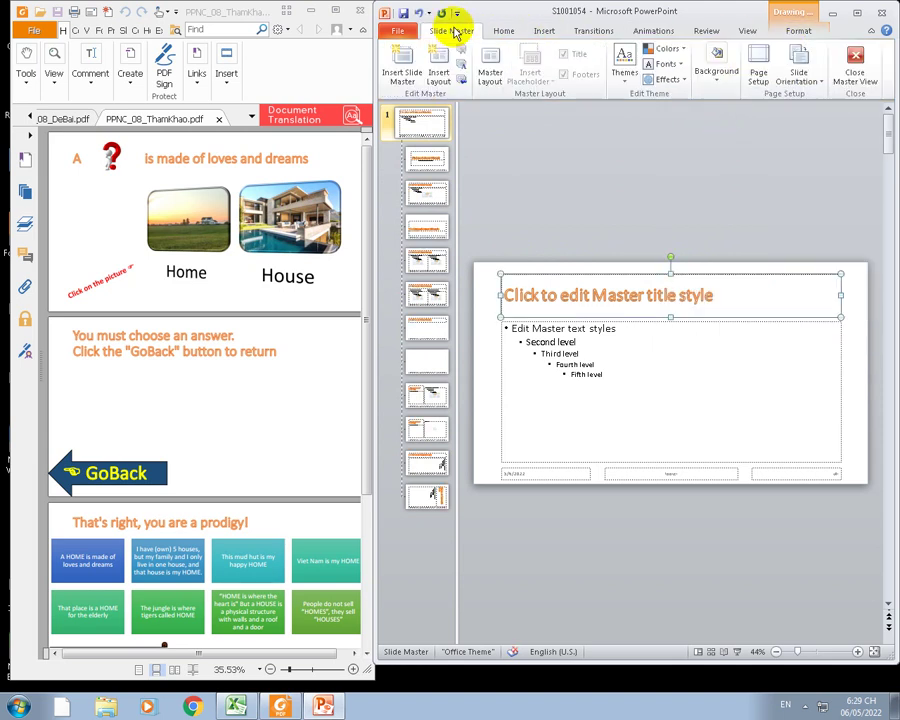
Leave master view, check the orange titles on slides 2–3, and select slide 1's Home/House list.
left_click(858, 70)
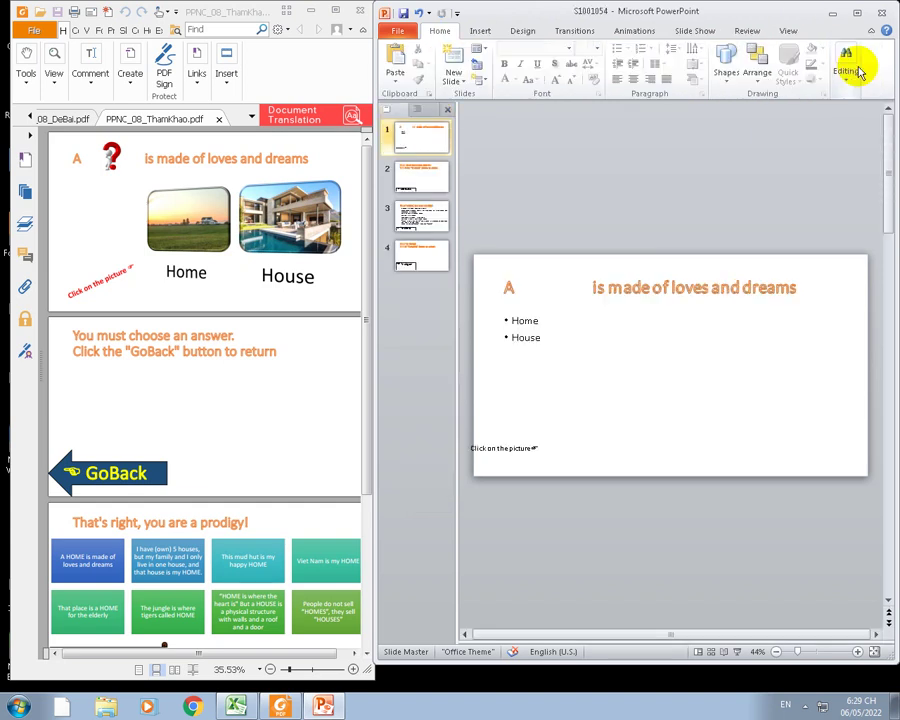
left_click(432, 173)
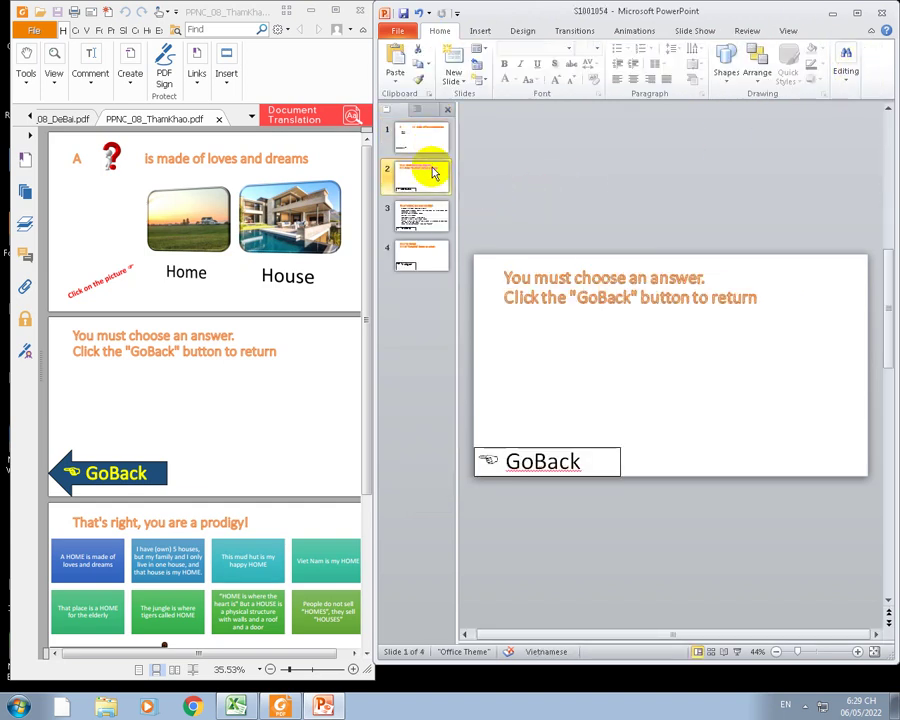
left_click(426, 214)
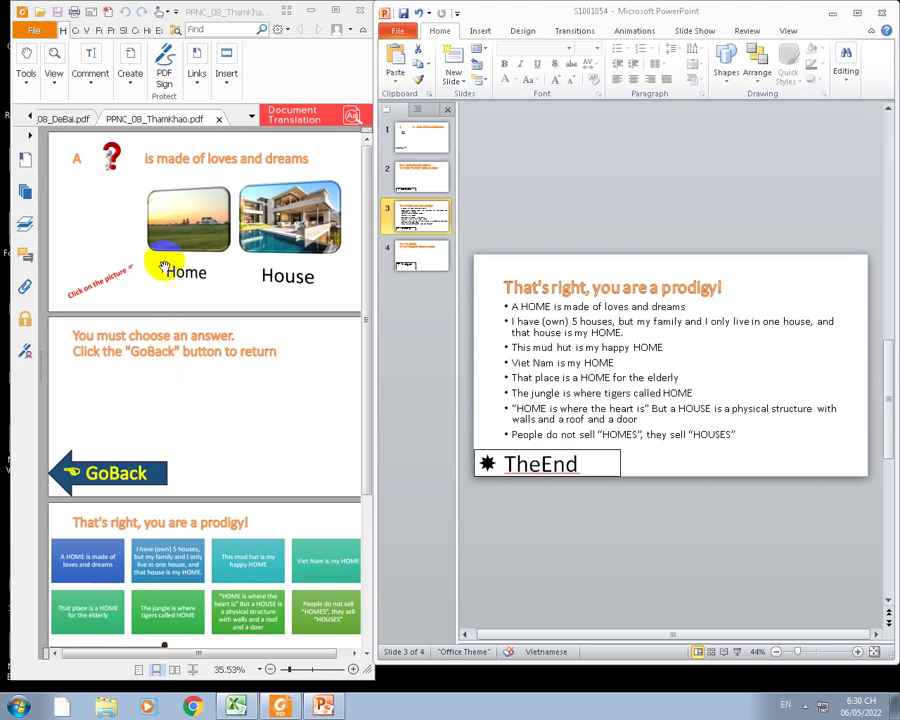
left_click(433, 144)
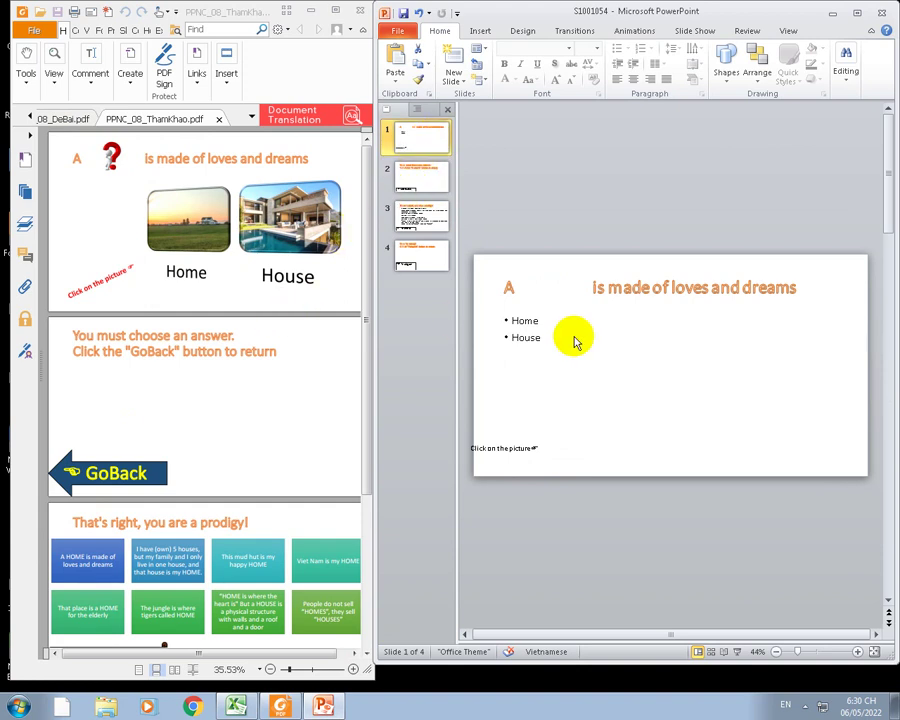
left_click(520, 325)
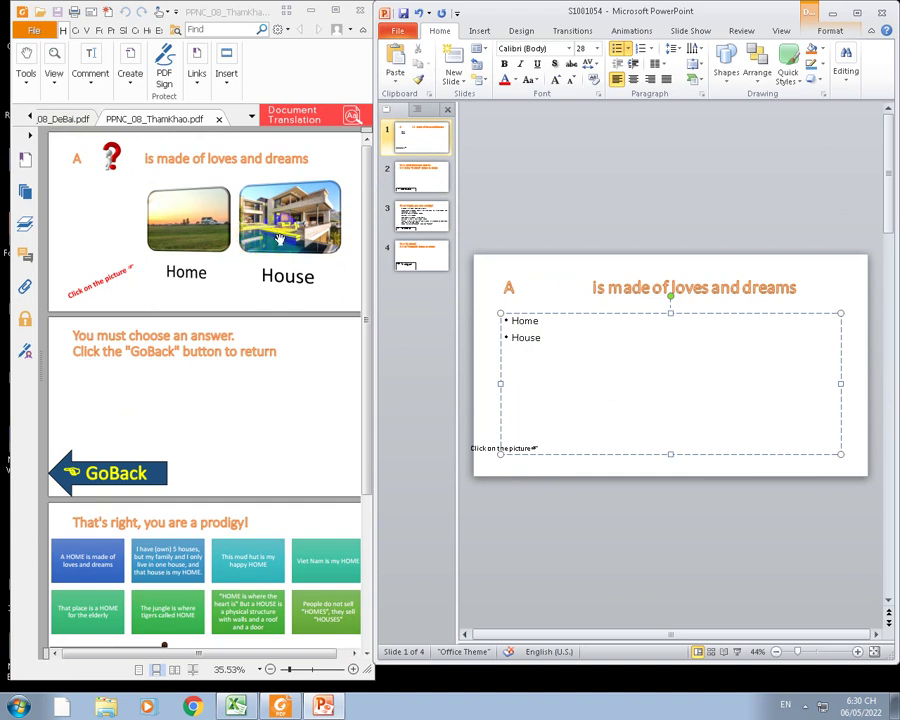
Convert the Home/House bullets into a Picture Caption List SmartArt graphic.
right_click(527, 327)
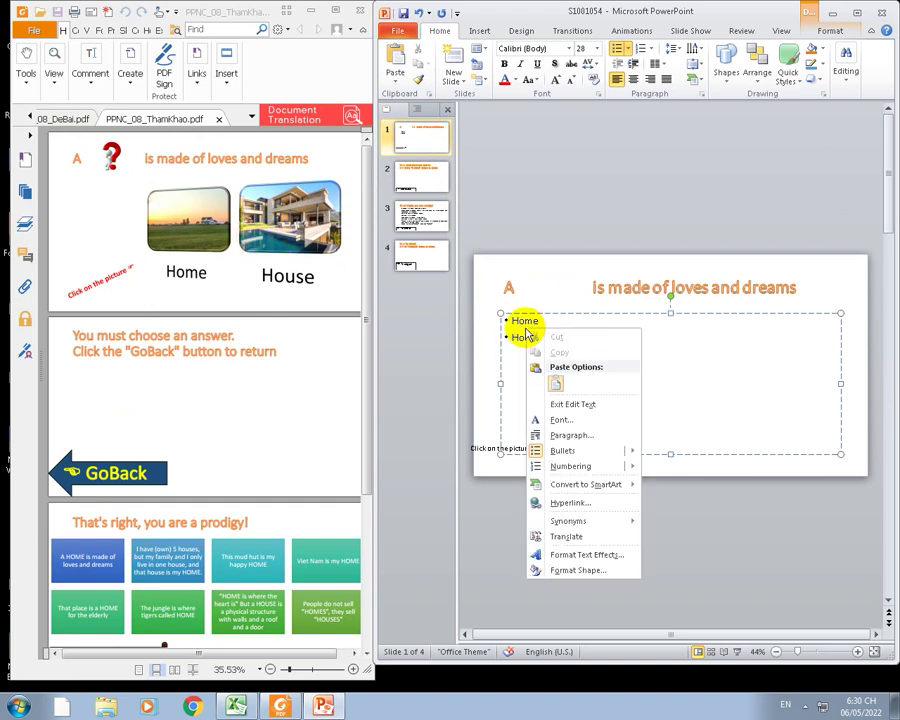
mouse_move(585, 484)
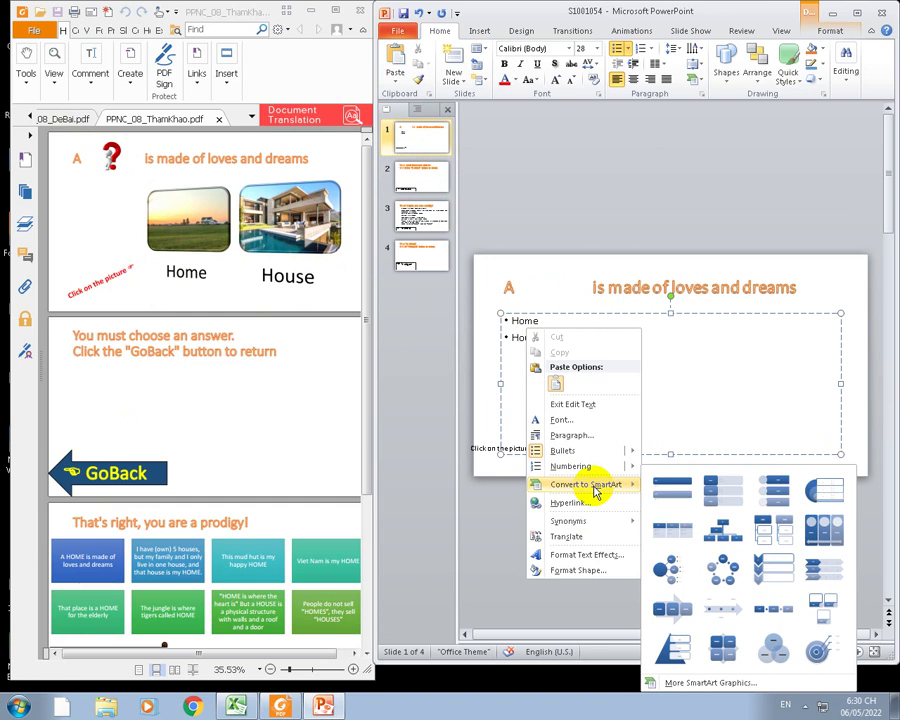
left_click(698, 684)
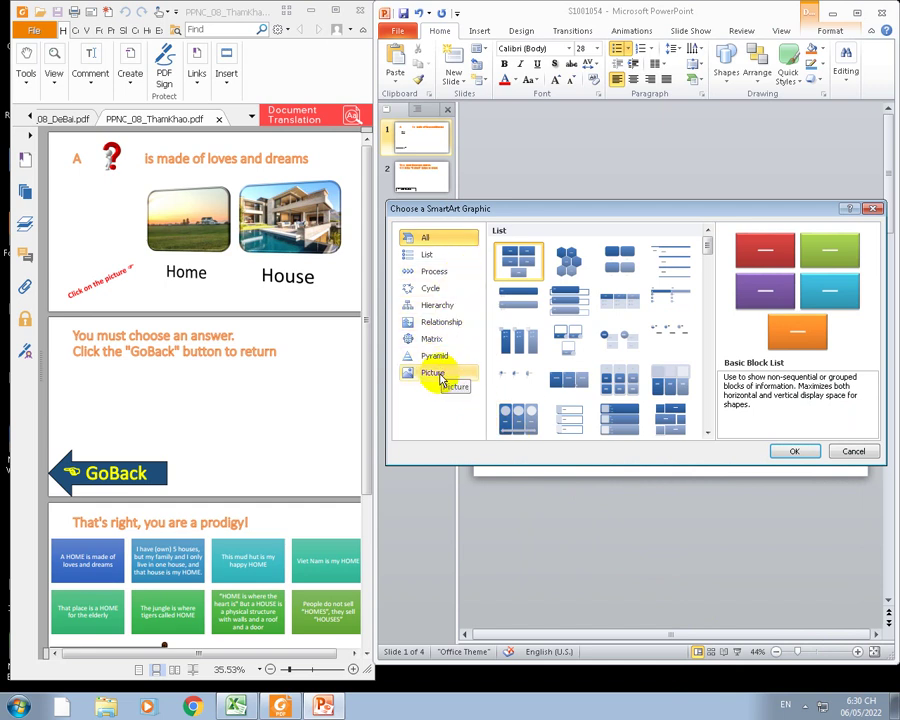
left_click(434, 374)
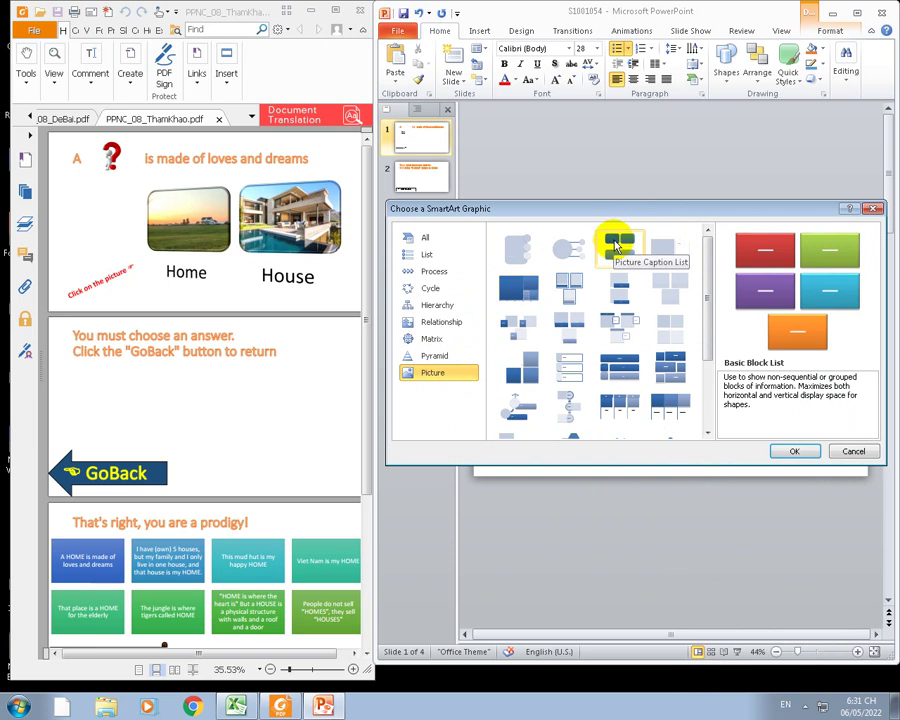
left_click(617, 246)
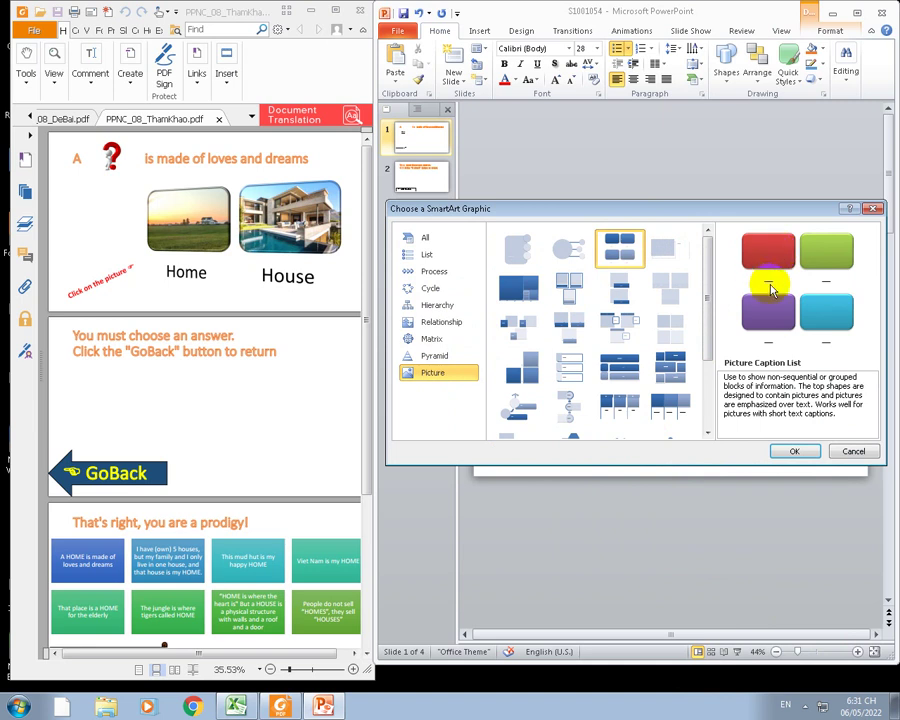
left_click(790, 451)
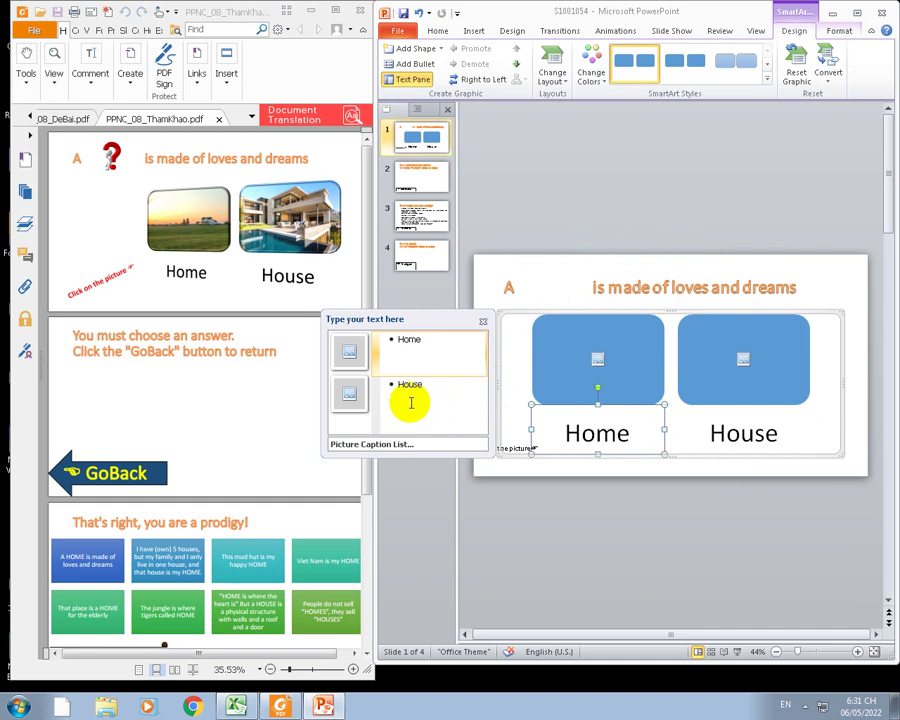
Fill the Home shape with the home photo from the Module1_08 [DuLieu] image folder.
left_click(595, 366)
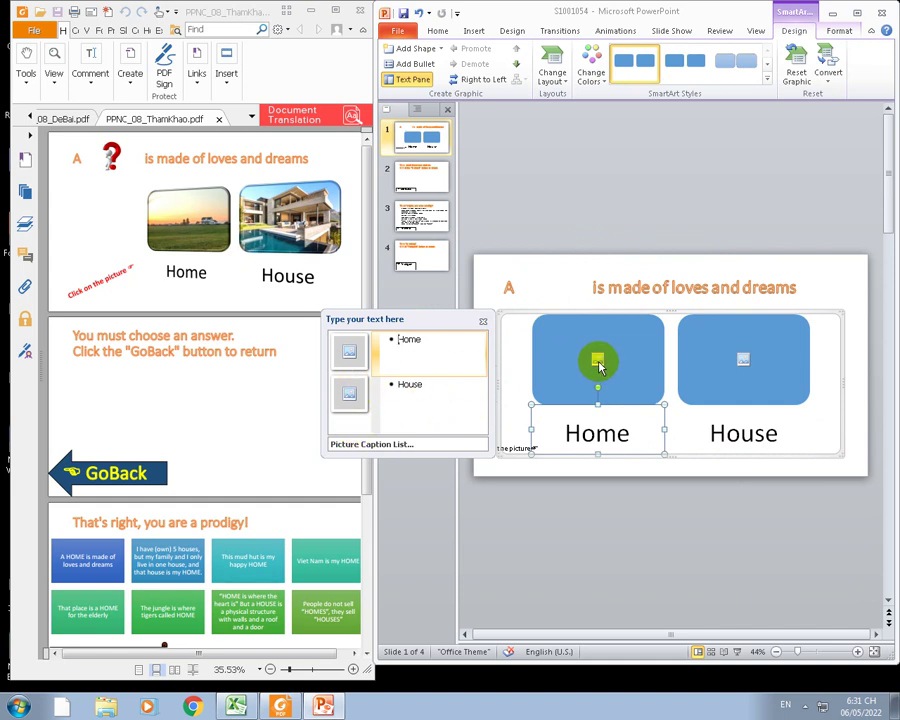
left_click(598, 366)
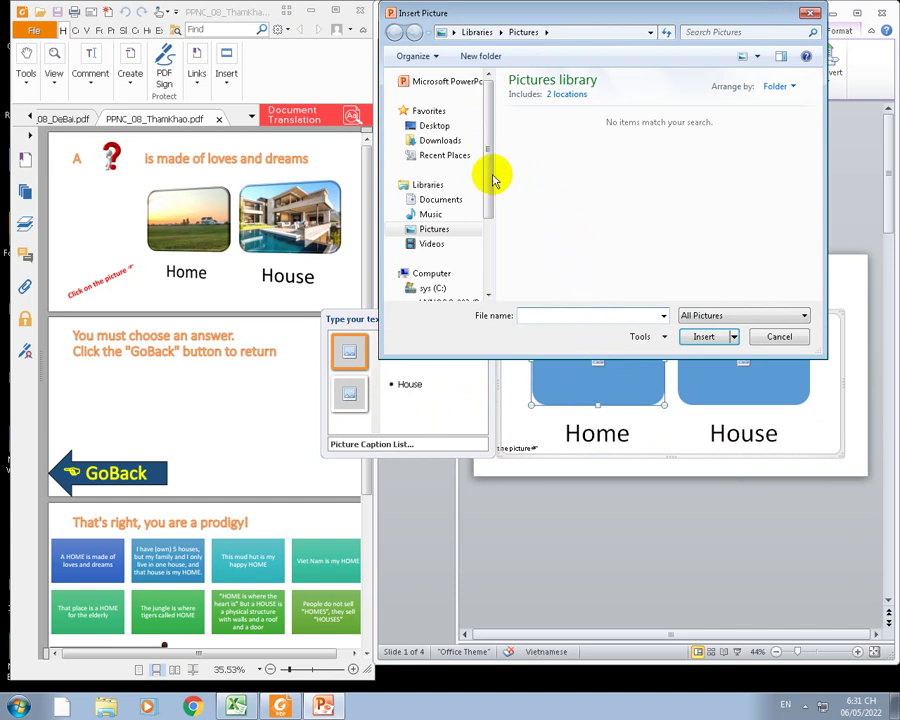
mouse_move(440, 185)
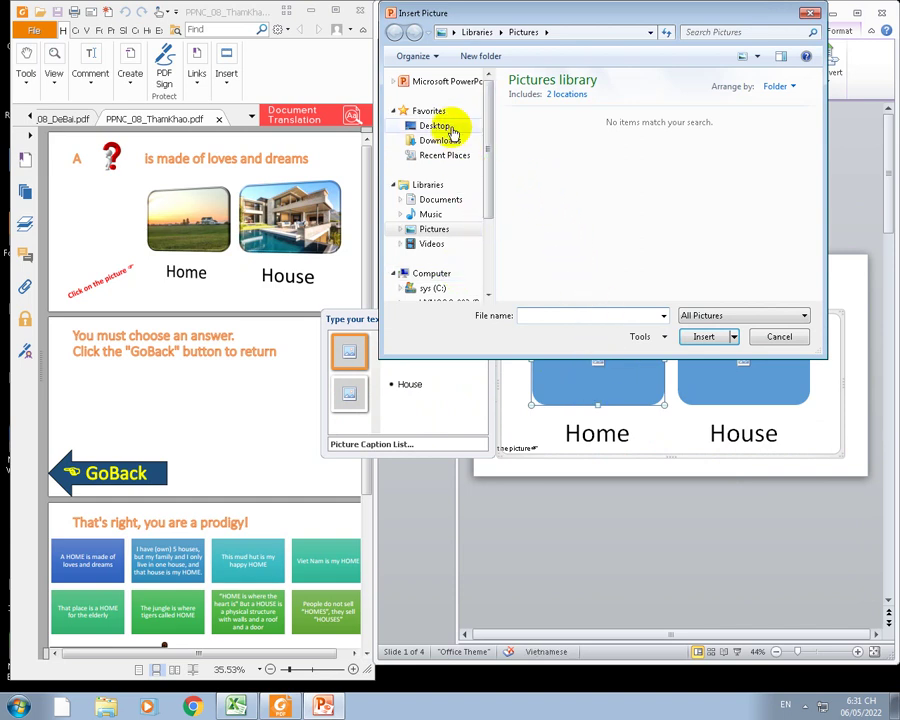
left_click(452, 126)
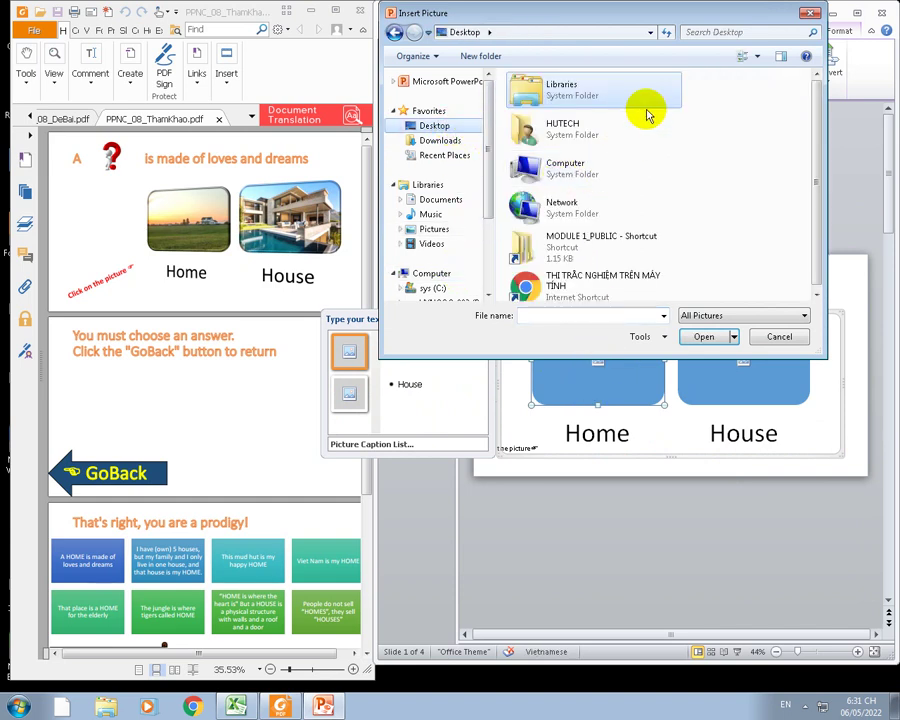
double_click(628, 240)
double_click(558, 201)
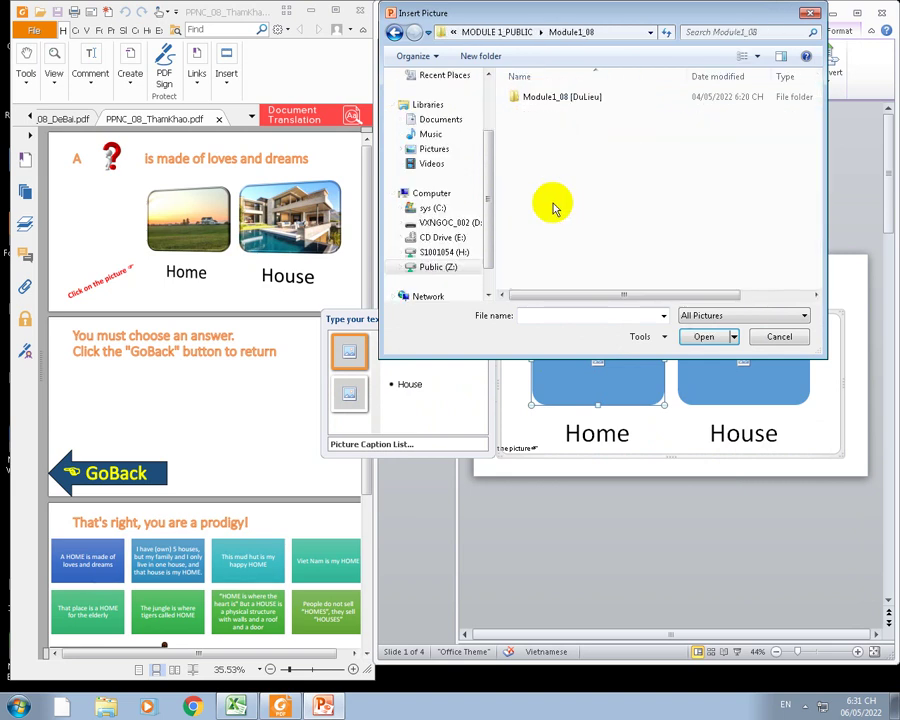
left_click(582, 97)
double_click(555, 112)
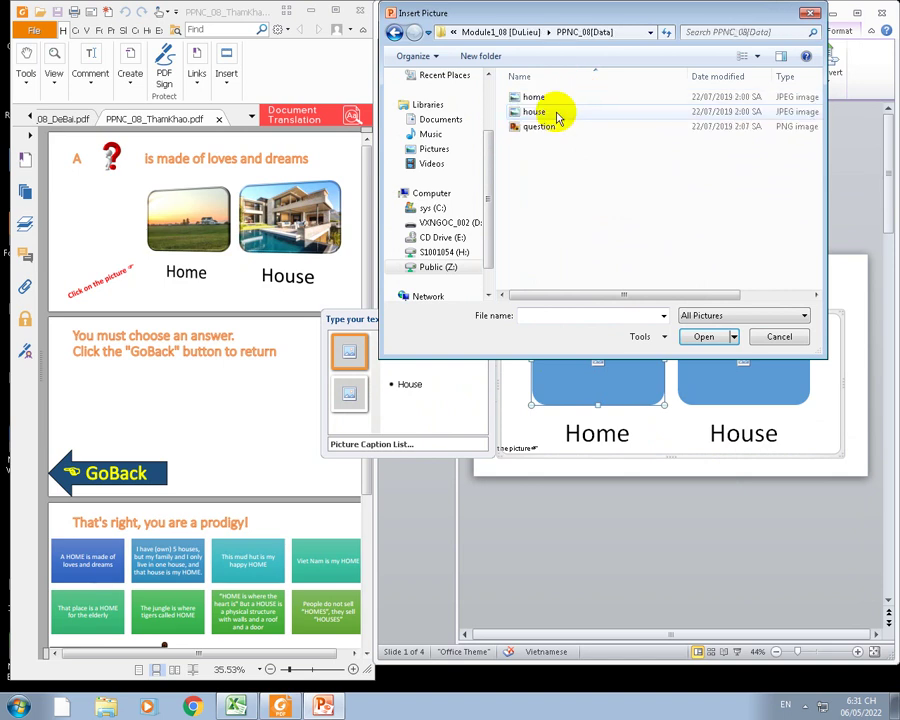
left_click(759, 57)
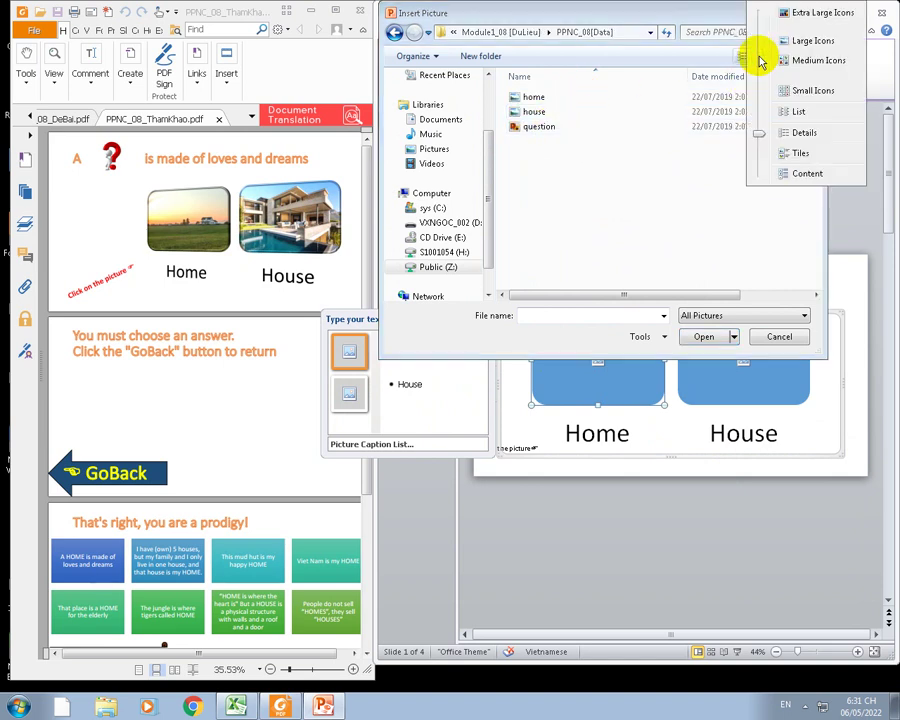
left_click(800, 40)
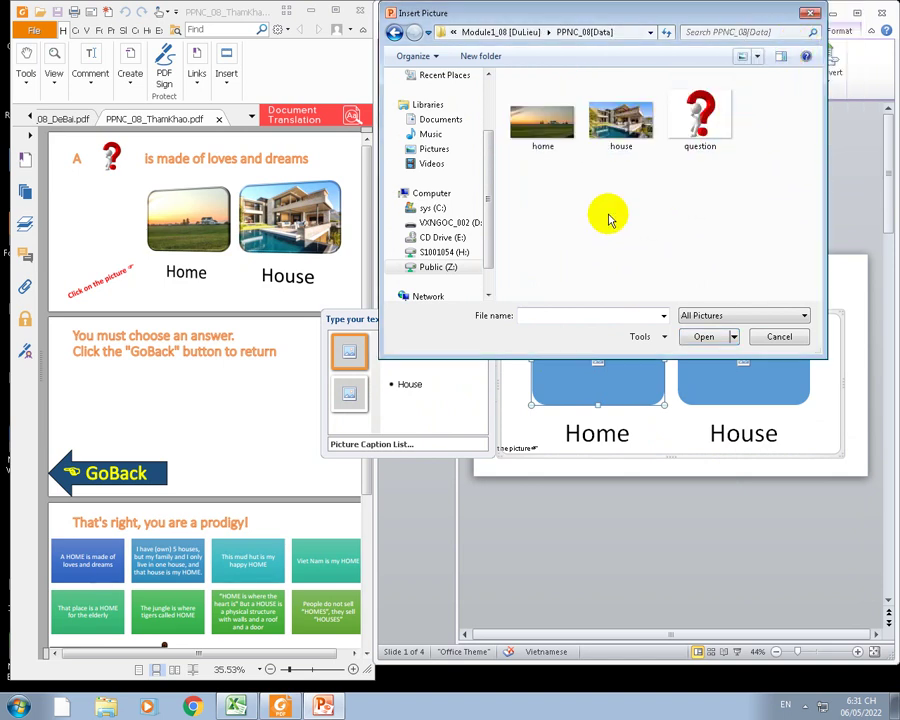
left_click(540, 140)
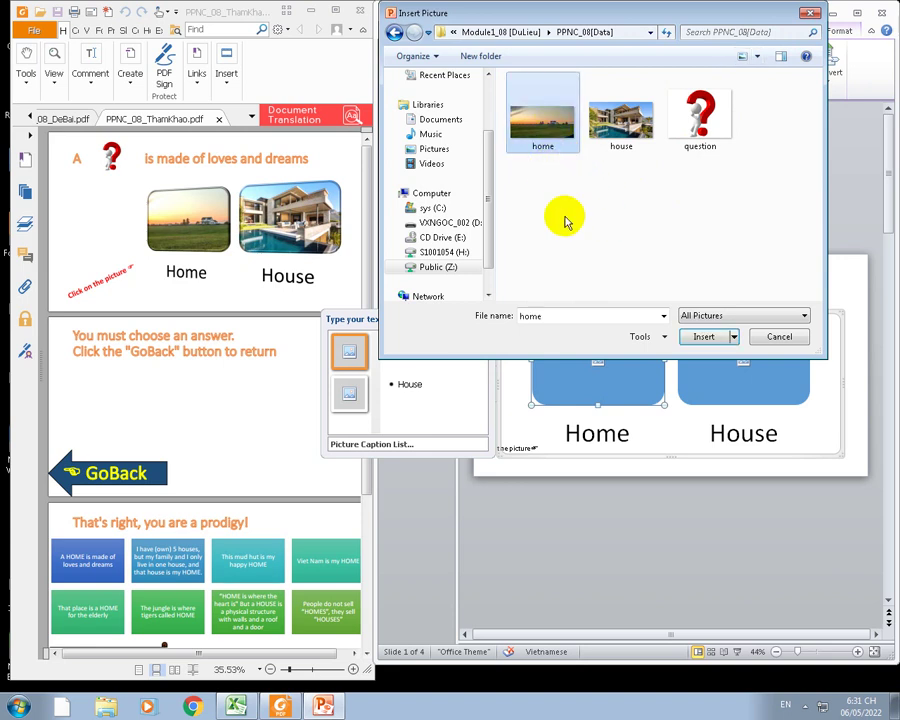
left_click(699, 337)
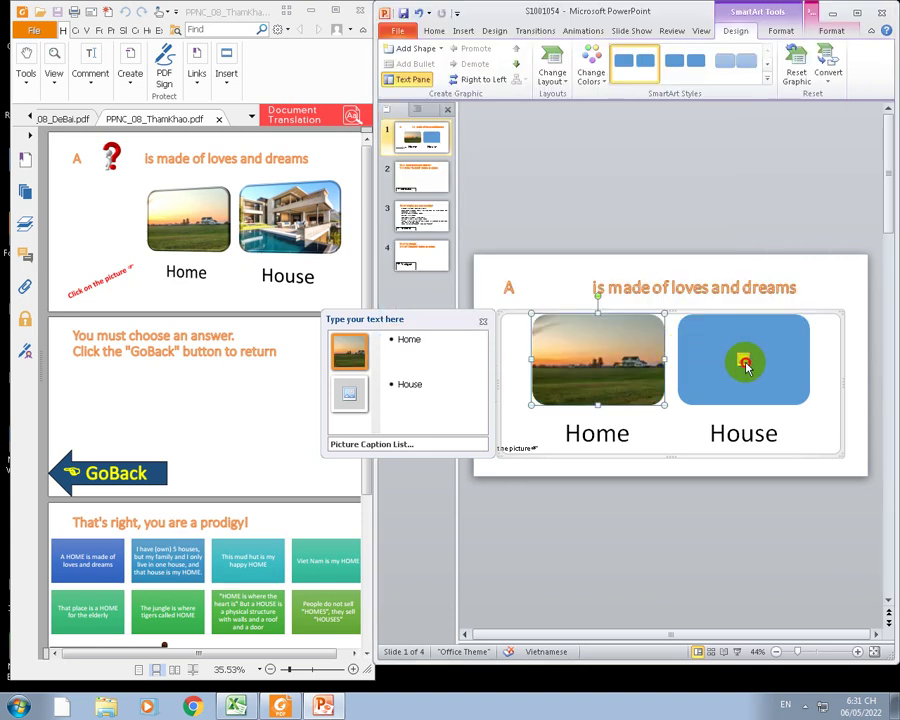
Fill the House shape with the house photo and close the SmartArt Text Pane.
left_click(745, 366)
left_click(621, 110)
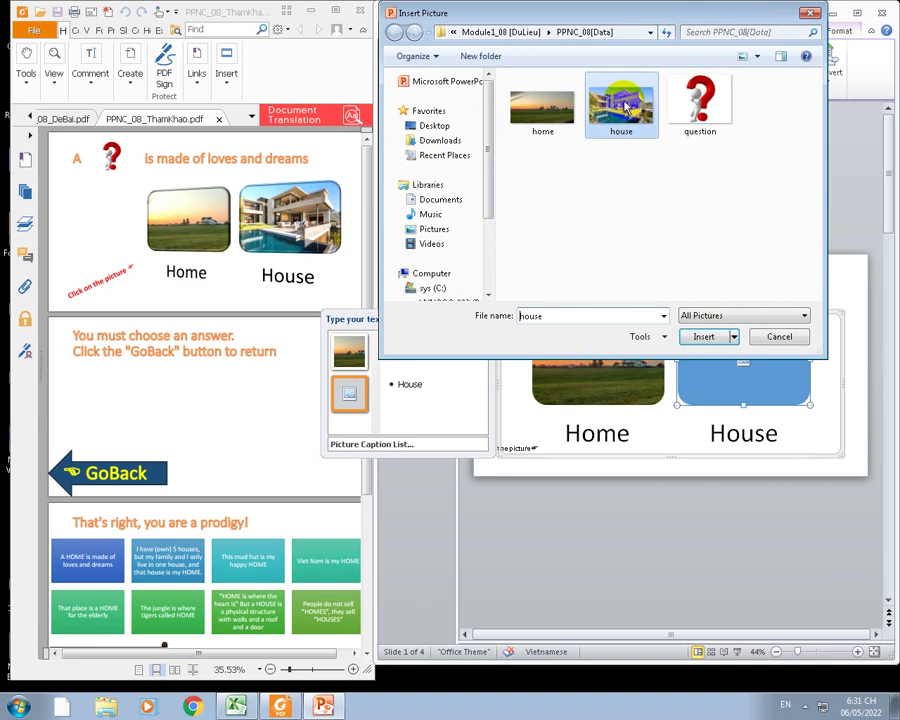
left_click(705, 337)
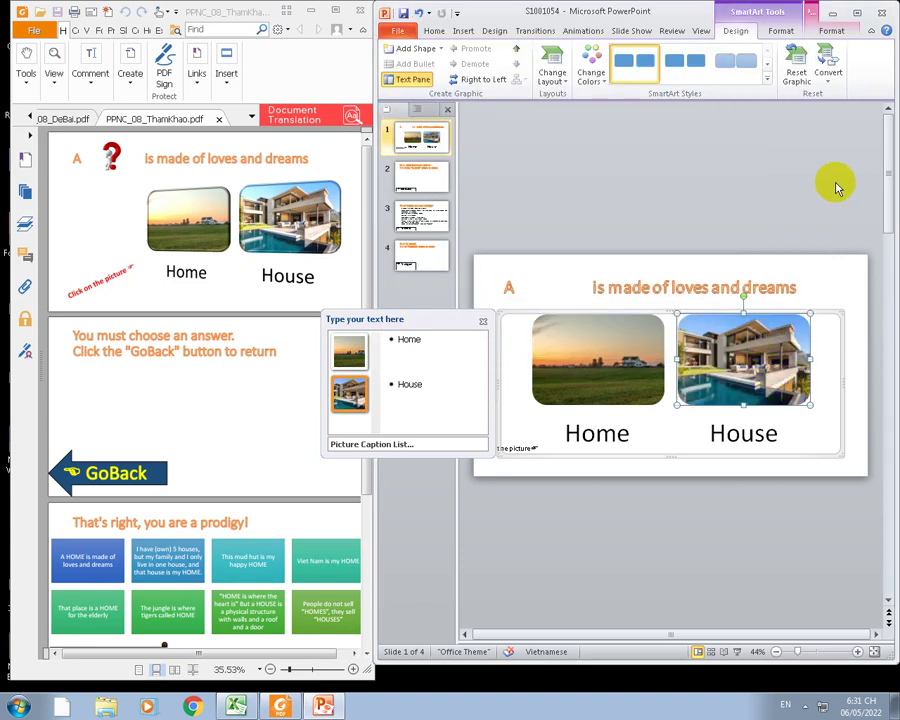
left_click(836, 189)
left_click(634, 324)
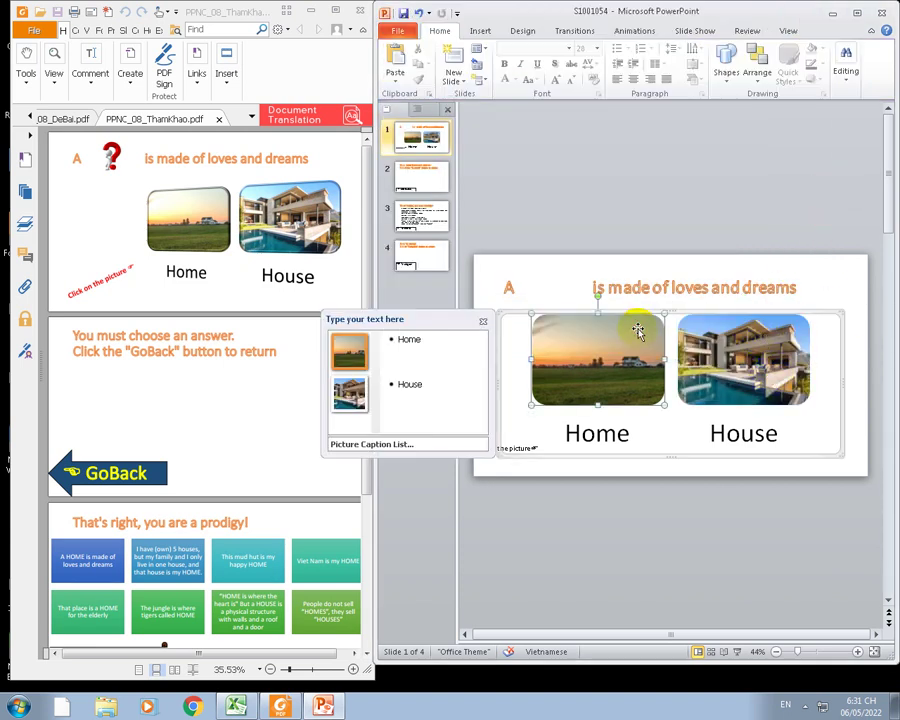
left_click(483, 321)
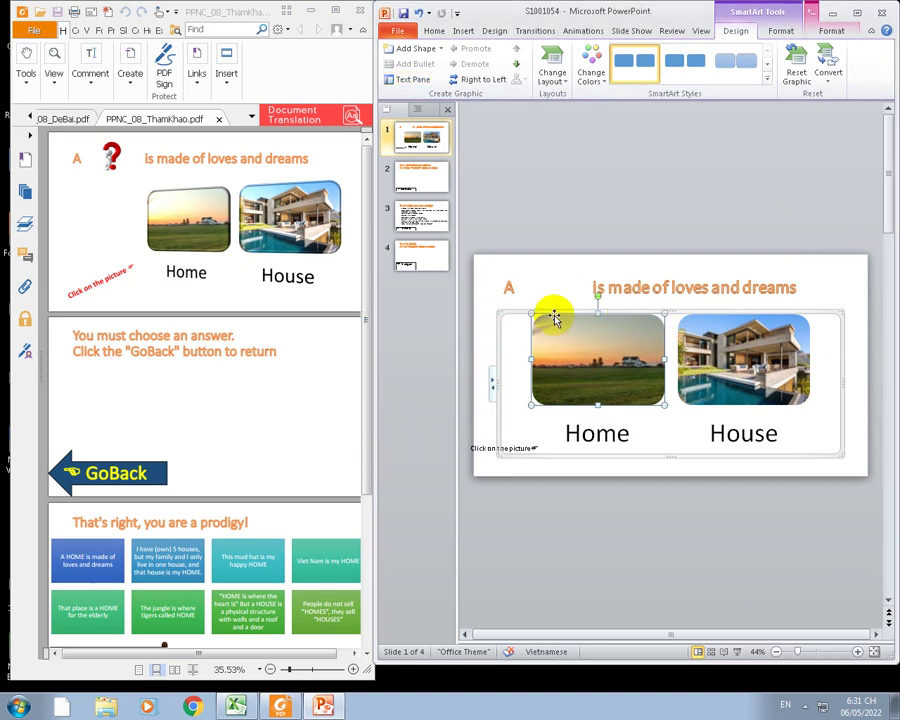
left_click(518, 316)
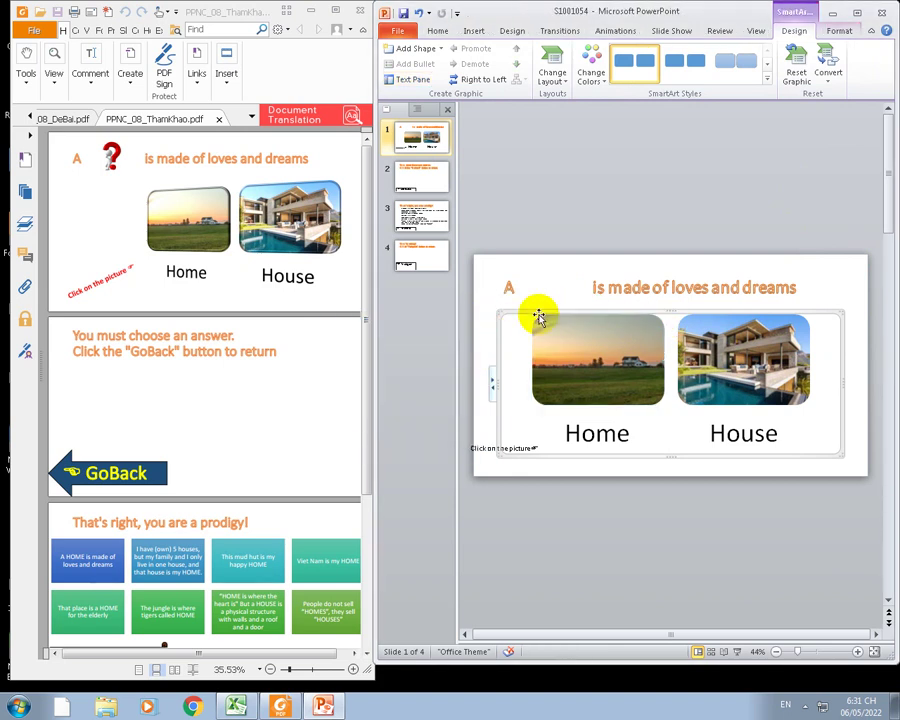
Apply a 3-D SmartArt style, then shrink the graphic and shift it right.
left_click(768, 79)
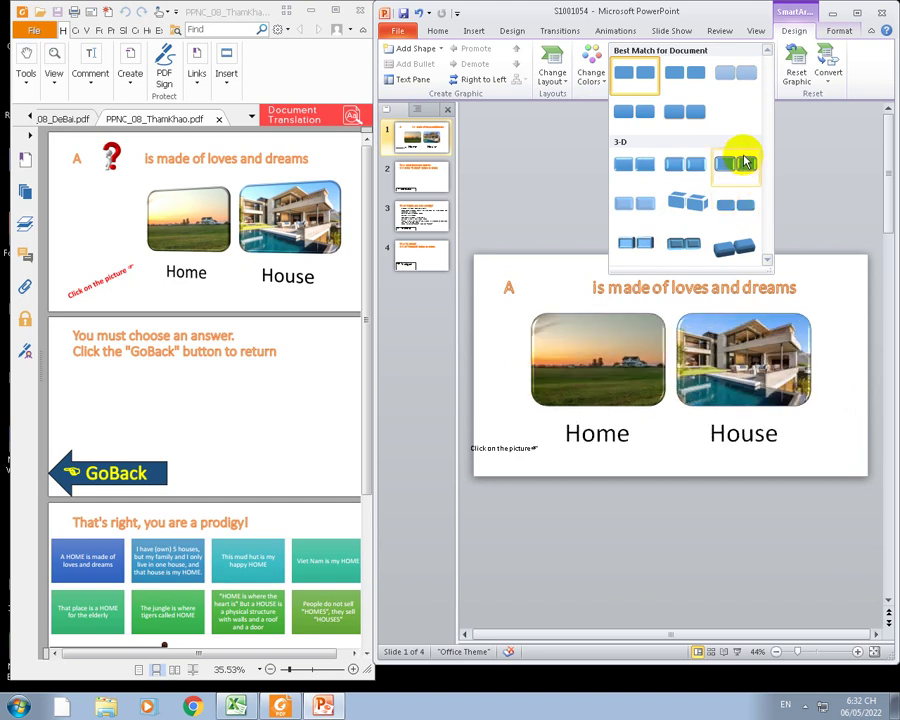
left_click(643, 250)
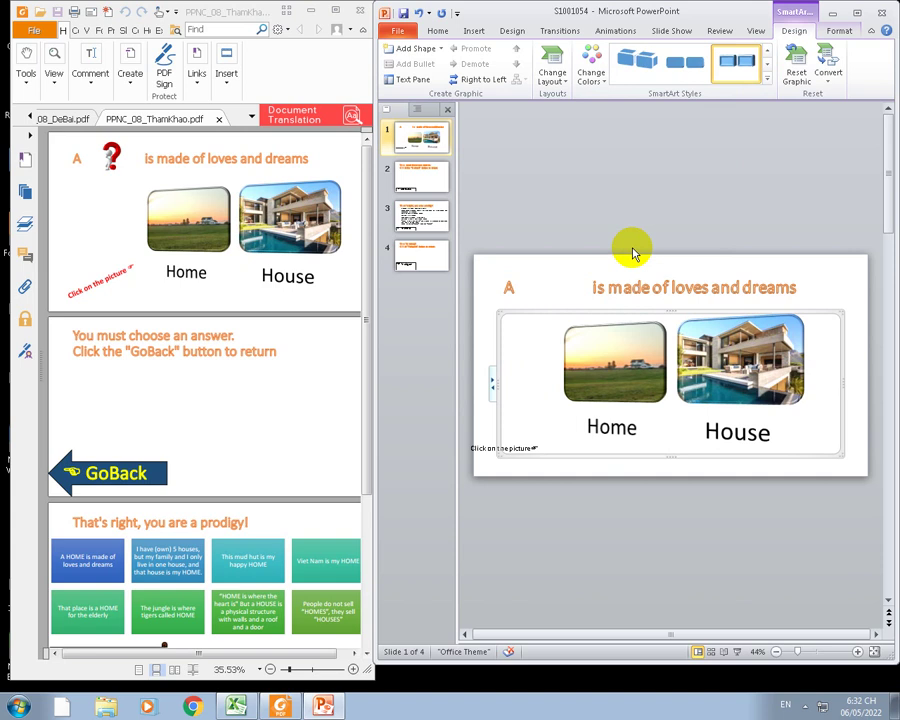
left_click(567, 284)
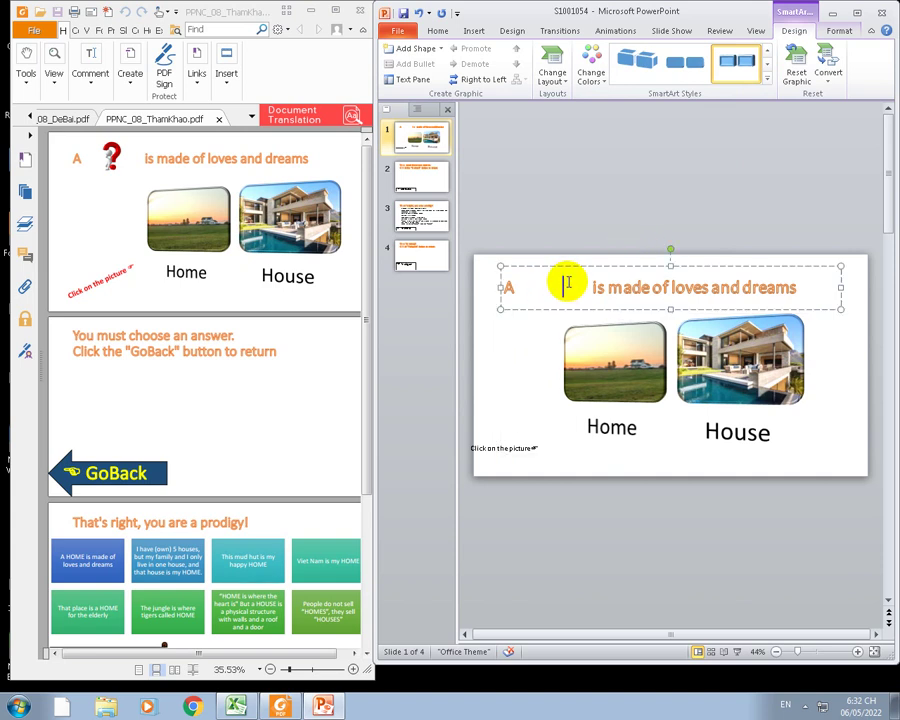
left_click(514, 396)
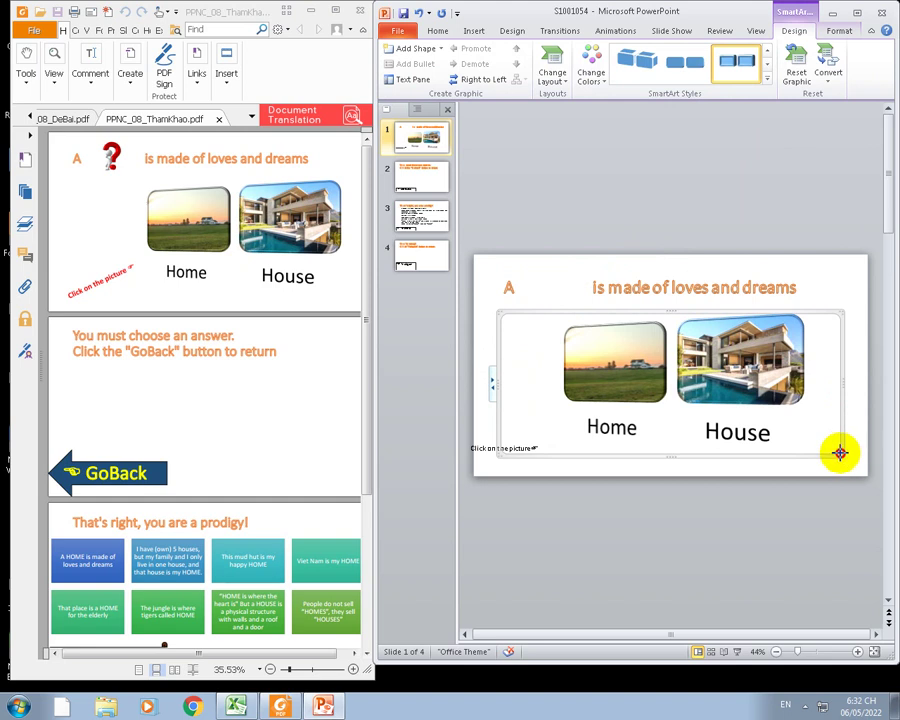
left_click_drag(839, 453, 747, 425)
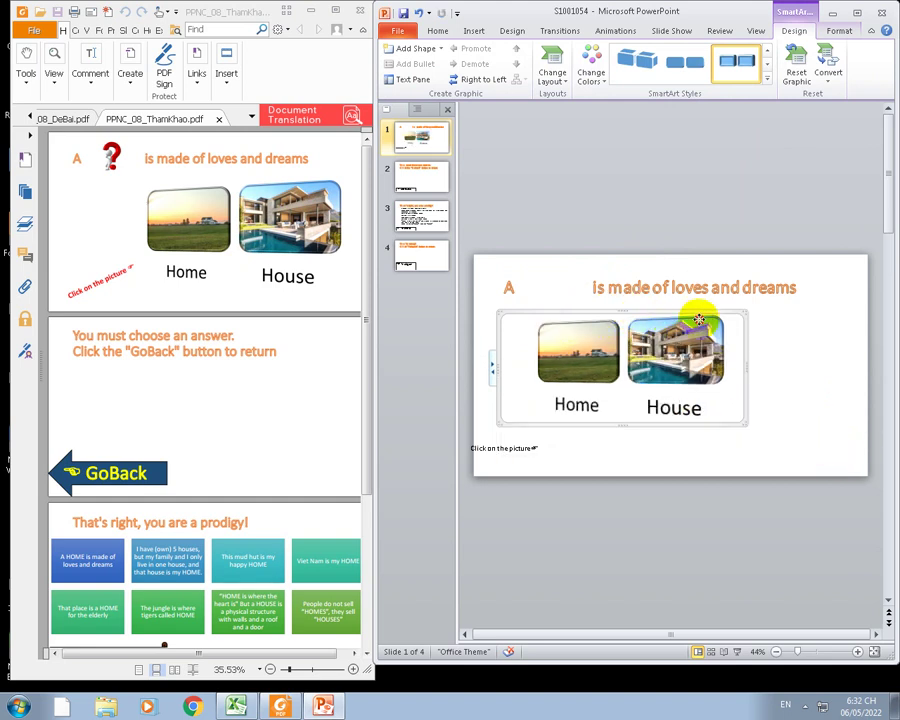
left_click_drag(707, 319, 712, 317)
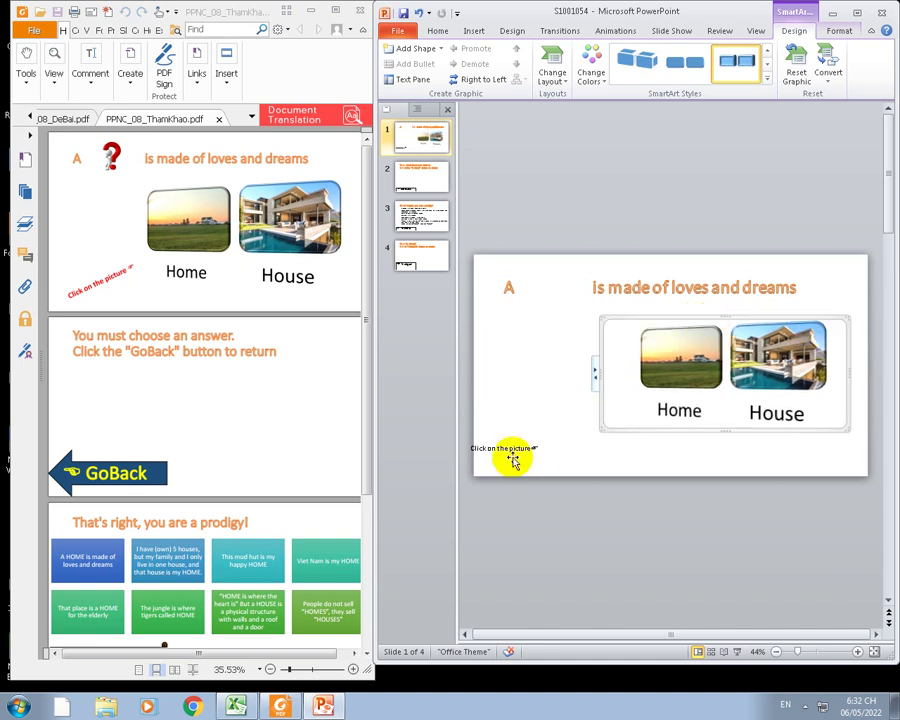
Insert the question-mark picture and place it in the title gap after 'A'.
left_click(541, 293)
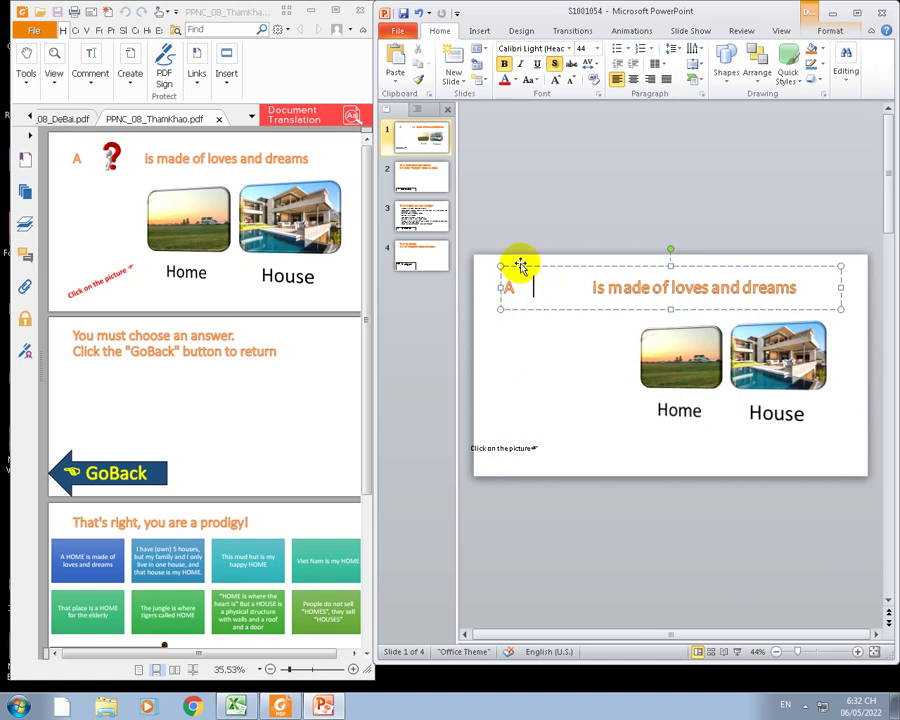
left_click(479, 32)
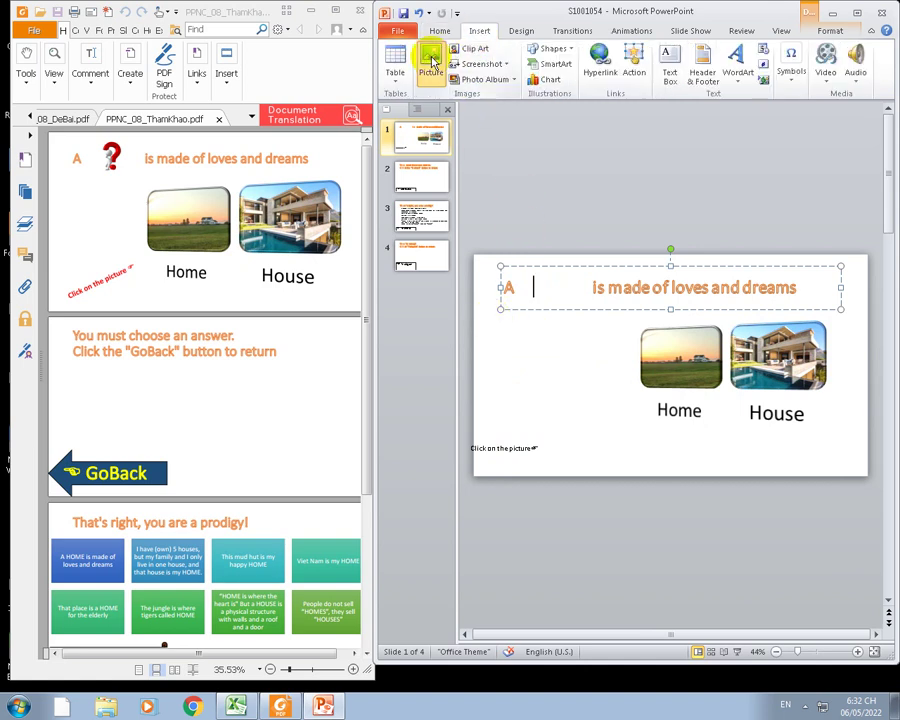
left_click(429, 60)
left_click(690, 117)
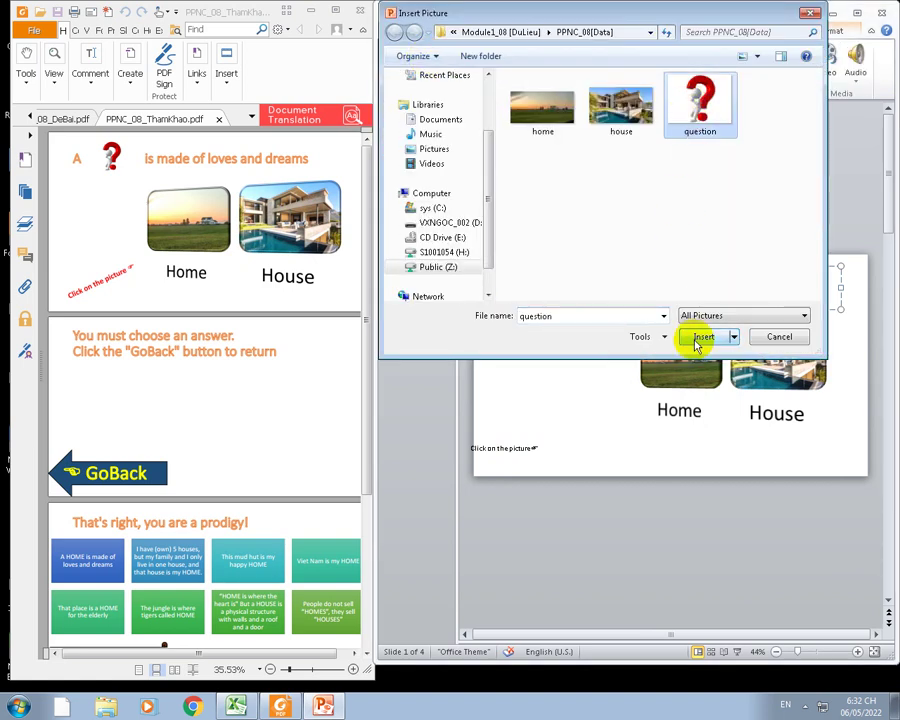
left_click(704, 336)
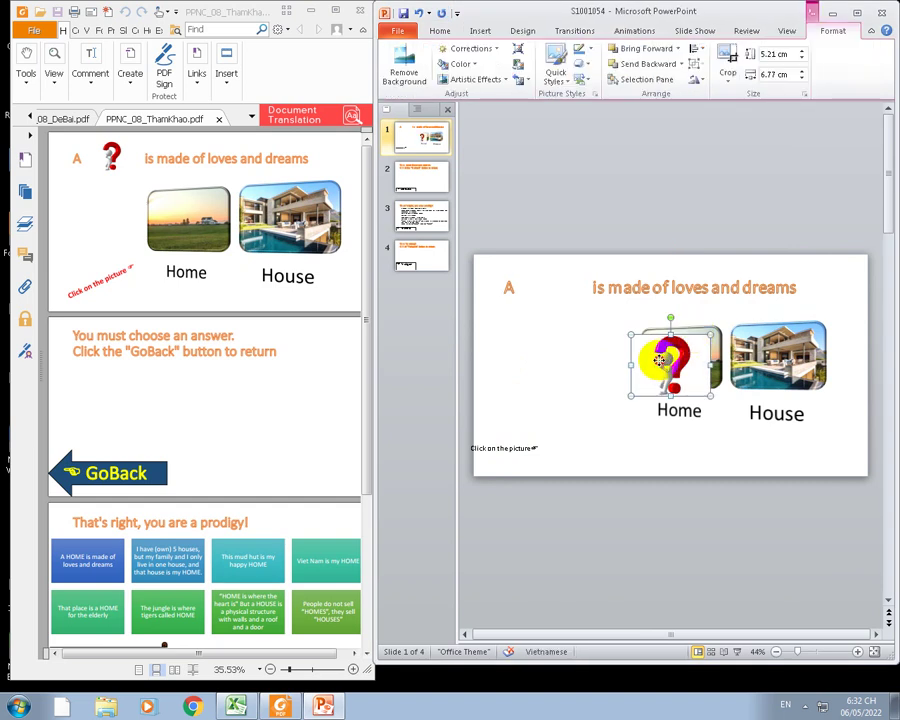
mouse_move(537, 281)
left_mouse_down()
mouse_move(571, 310)
mouse_move(545, 287)
mouse_move(591, 293)
left_mouse_up()
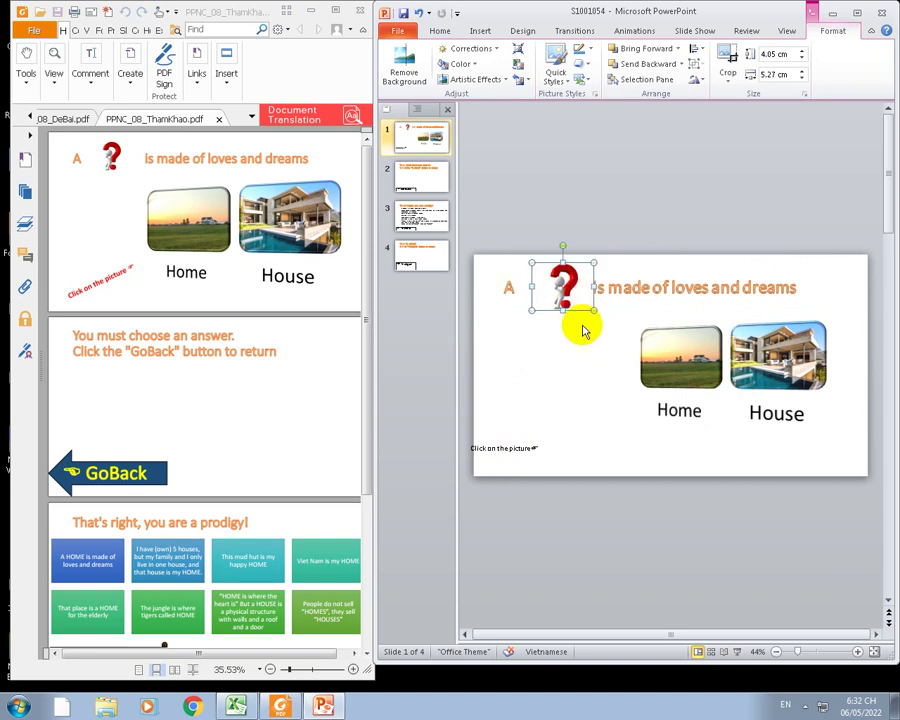
left_click(556, 352)
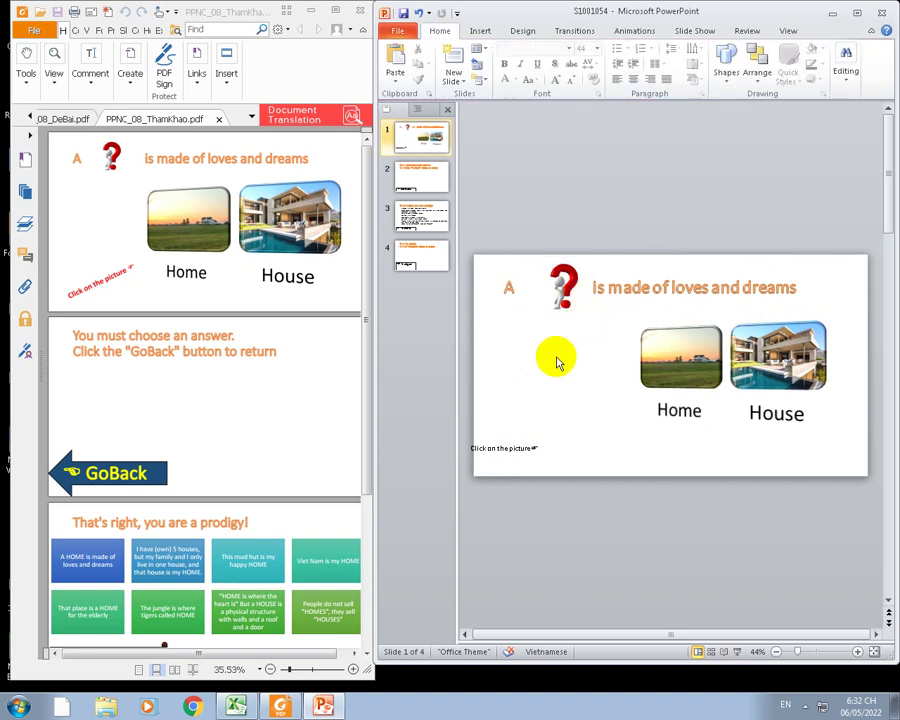
Tilt the 'Click on the picture' caption about 35° counter-clockwise and make its text red.
left_click(530, 448)
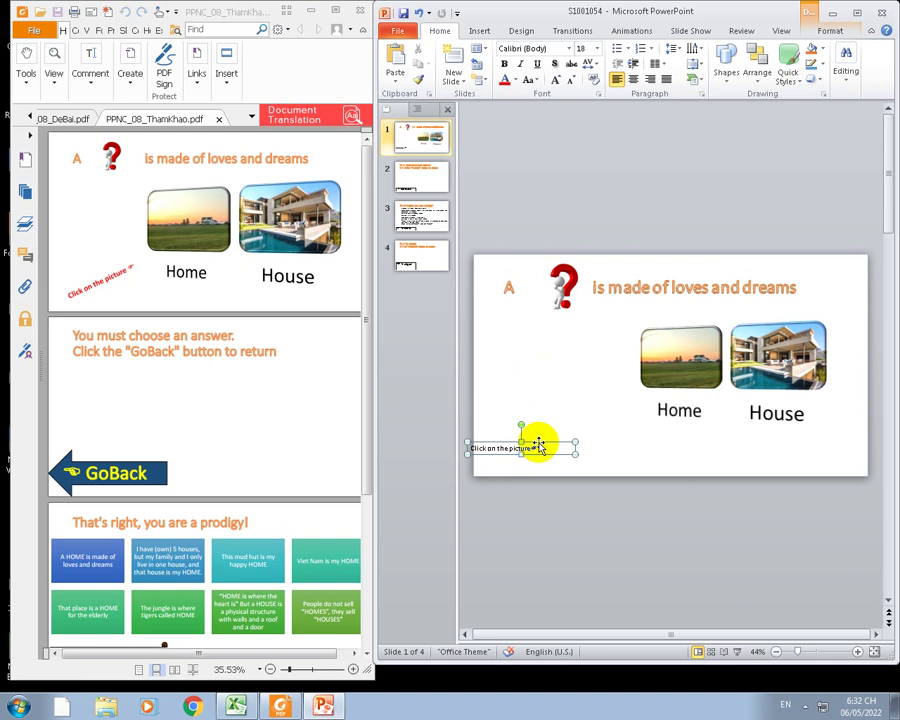
left_click(828, 30)
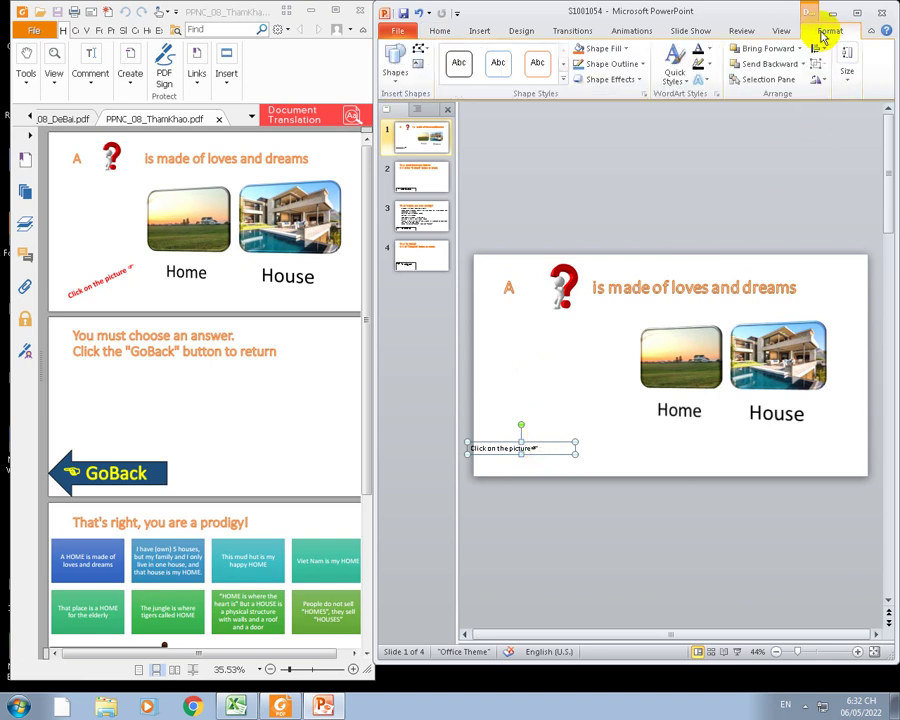
left_click(564, 84)
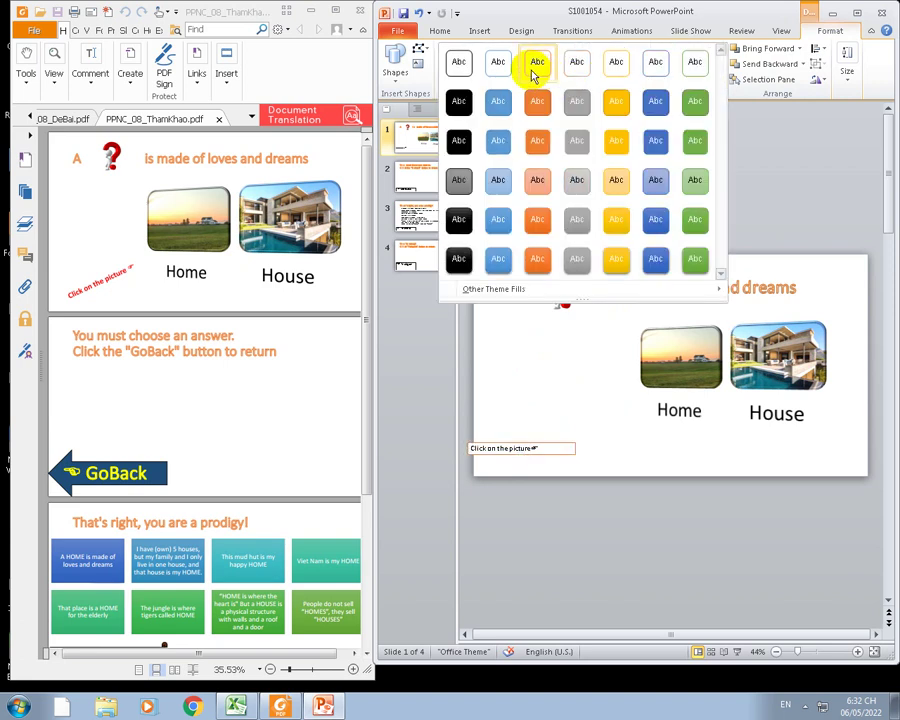
left_click(562, 449)
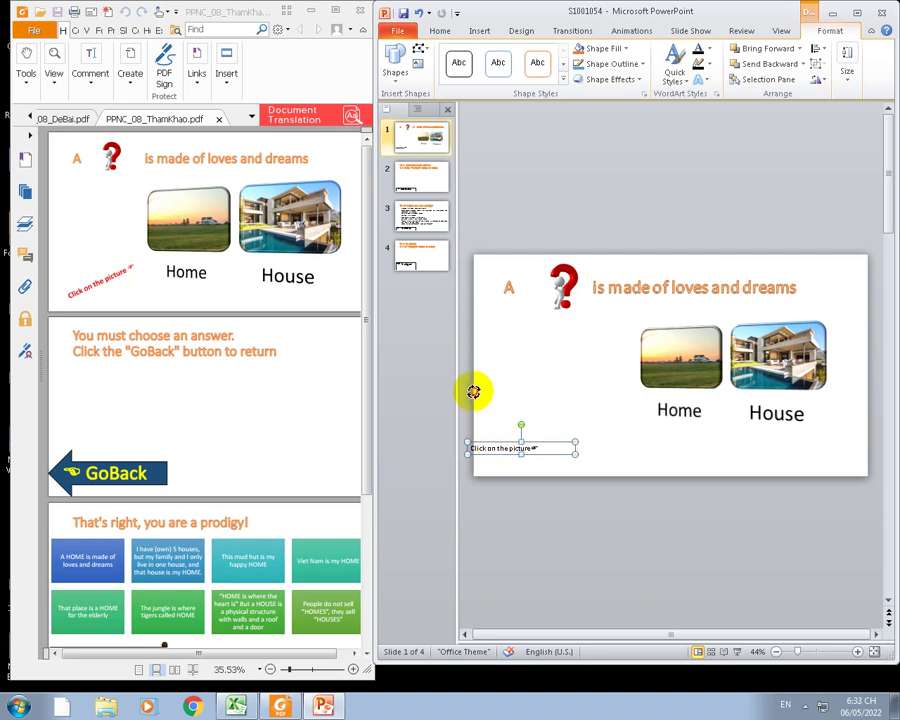
scroll(469, 375, "left", 1)
mouse_move(525, 426)
left_mouse_down()
mouse_move(508, 432)
mouse_move(546, 414)
left_mouse_up()
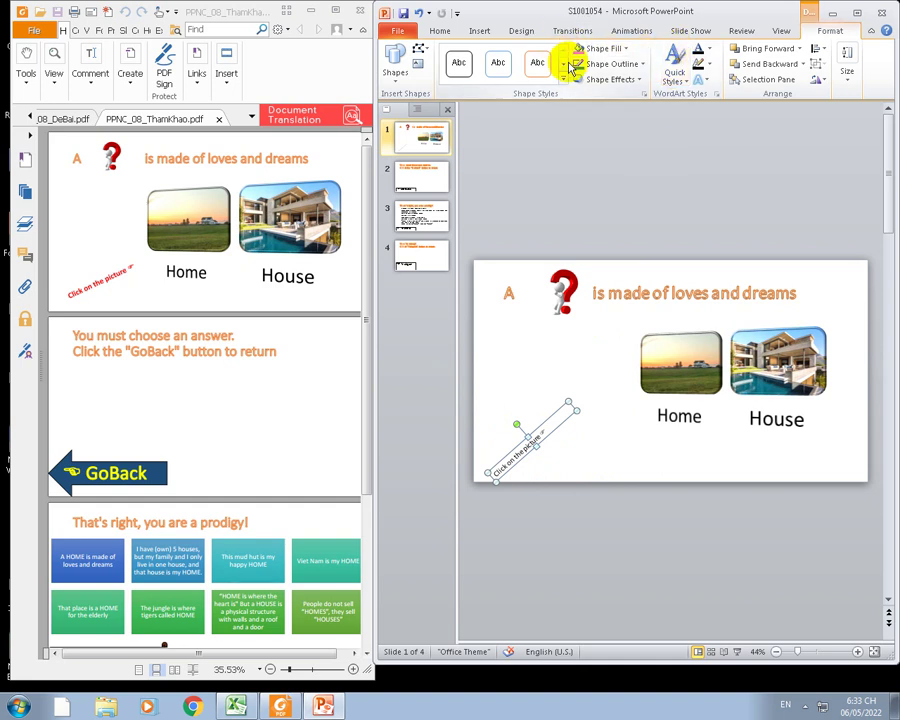
left_click(708, 50)
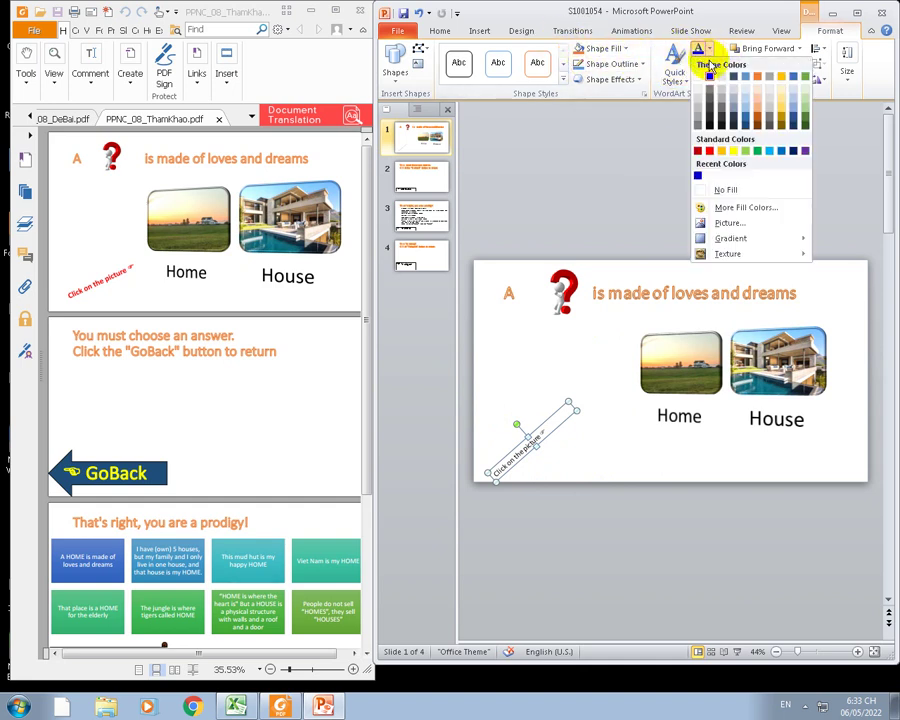
left_click(707, 154)
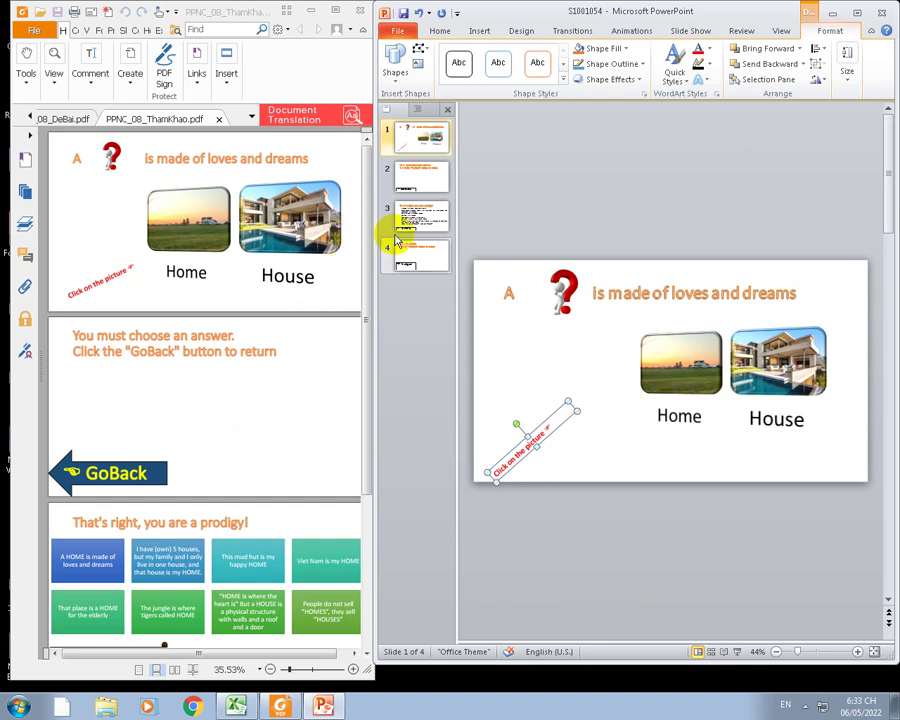
Switch to slide 2 and select its plain GoBack text box.
left_click(423, 179)
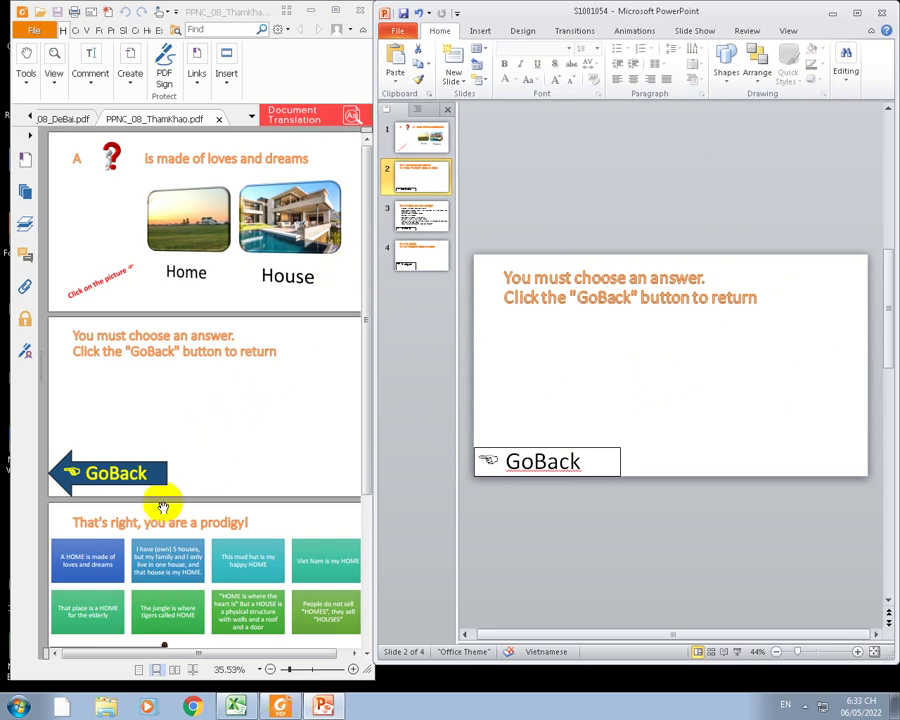
scroll(213, 437, "down", 2)
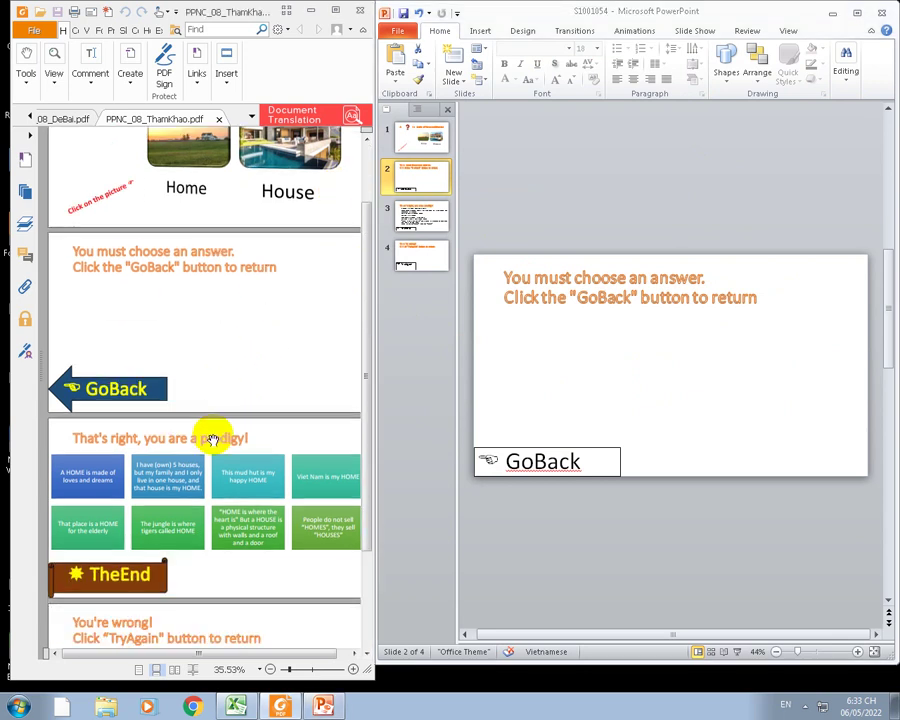
scroll(213, 437, "down", 1)
scroll(213, 437, "down", 2)
scroll(213, 437, "up", 4)
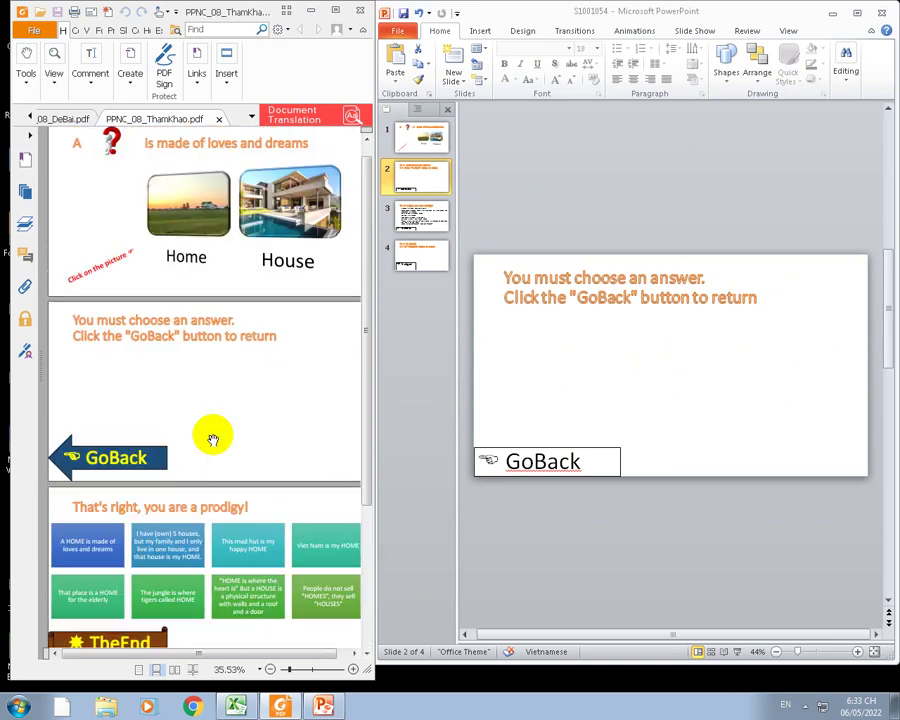
scroll(213, 437, "down", 4)
scroll(213, 437, "up", 1)
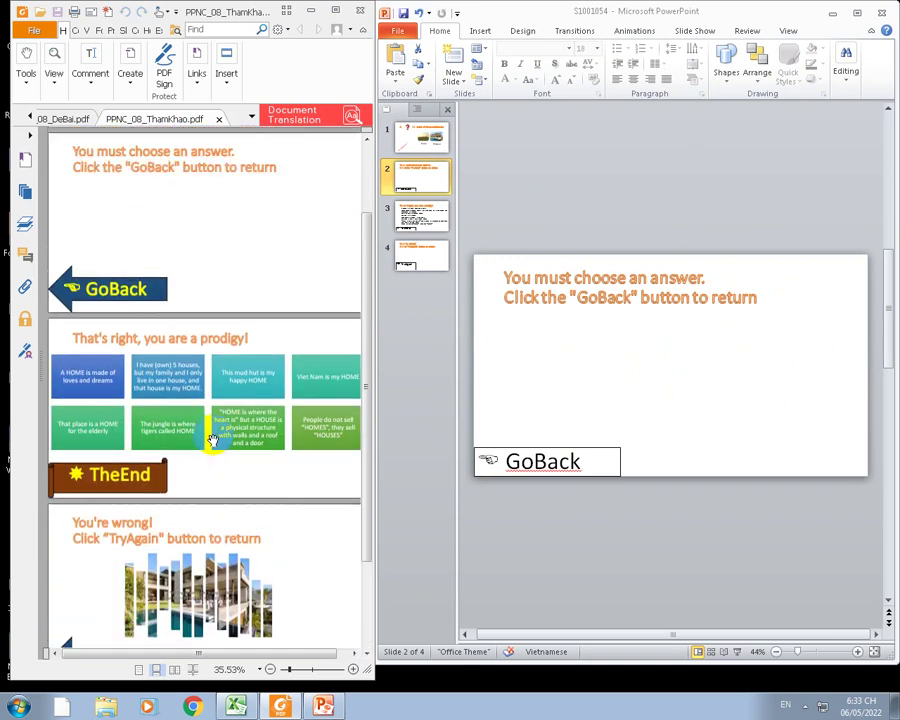
scroll(213, 437, "up", 3)
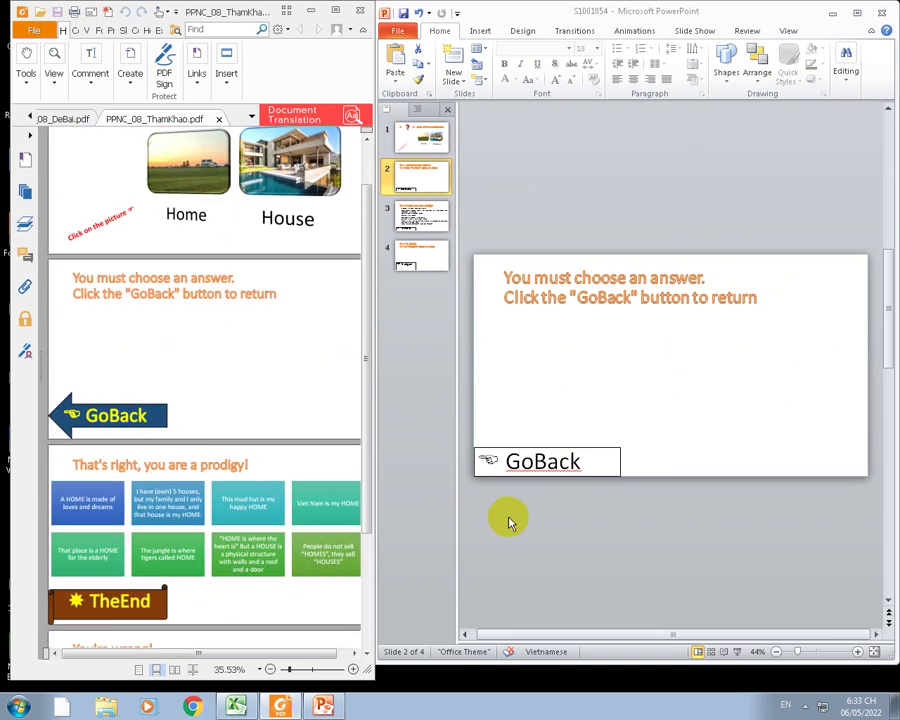
left_click(532, 448)
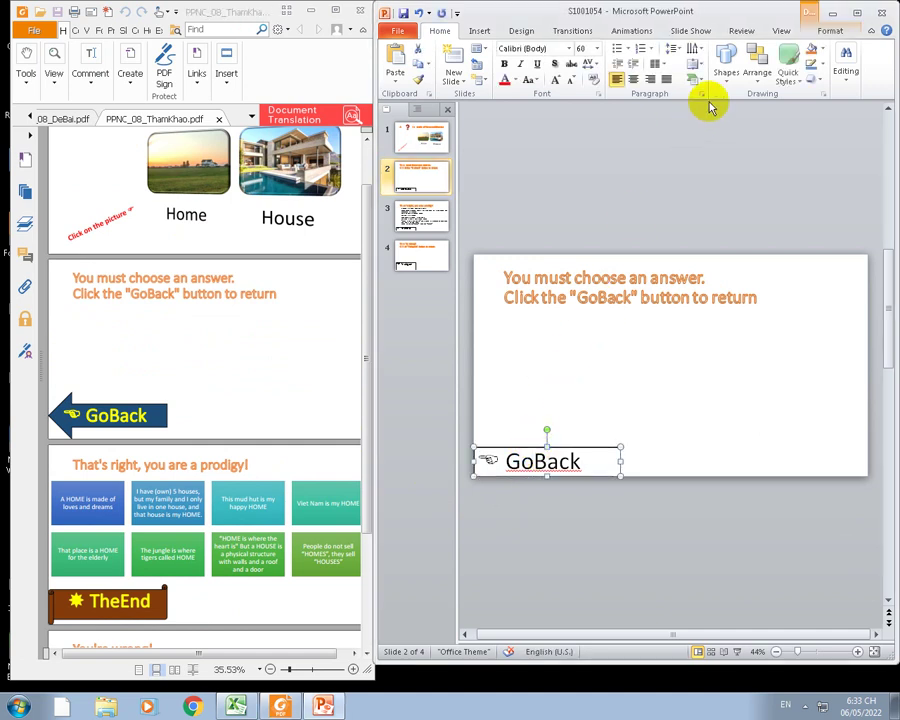
Change the GoBack box into a Left Arrow shape and nudge it up slightly.
left_click(828, 30)
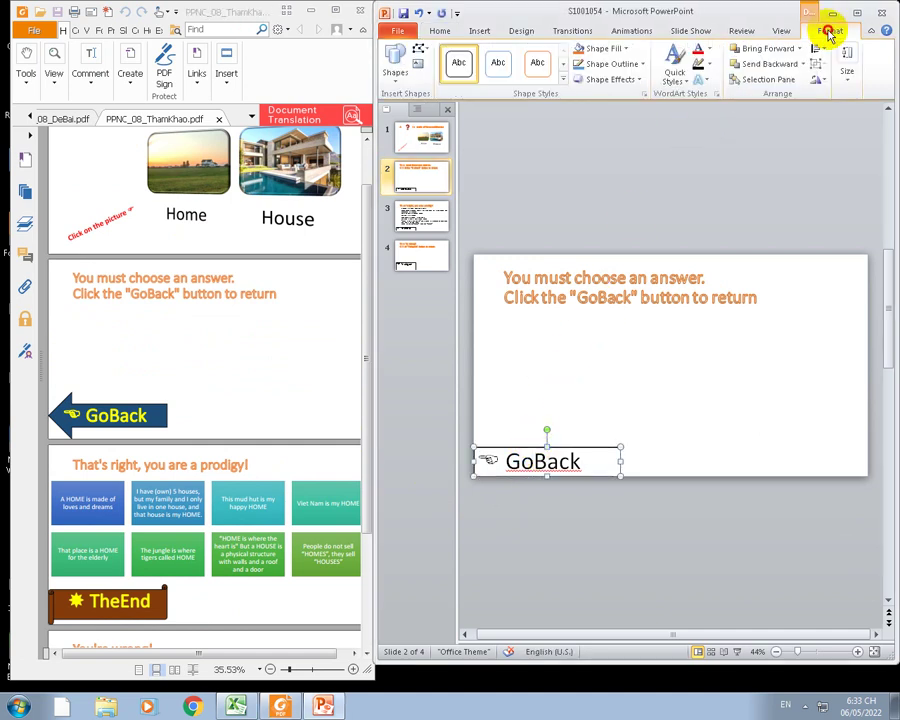
left_click(427, 49)
mouse_move(461, 65)
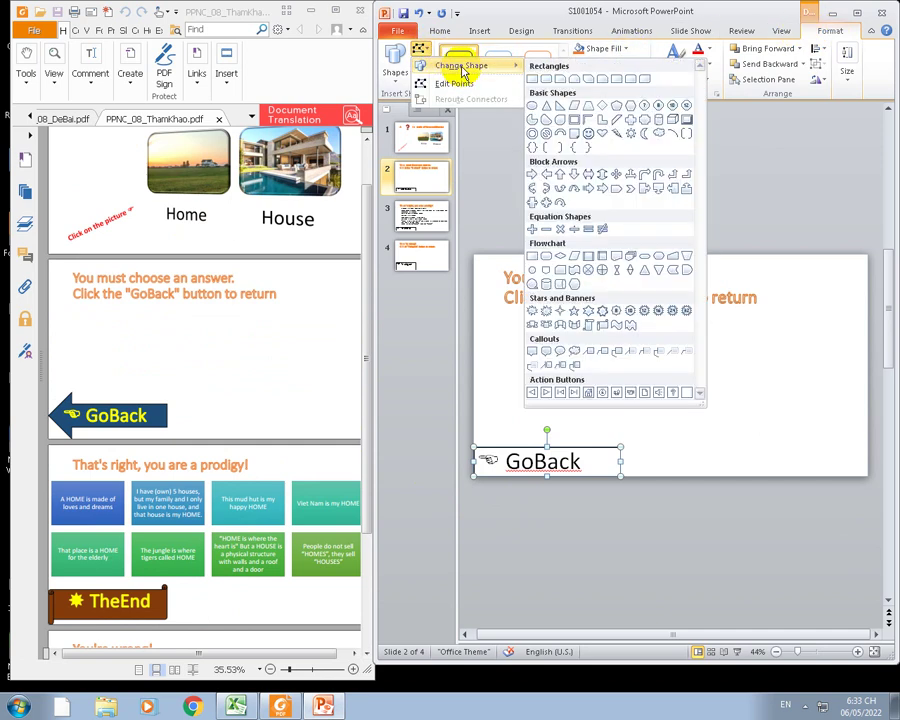
left_click(533, 174)
left_click_drag(566, 456, 567, 435)
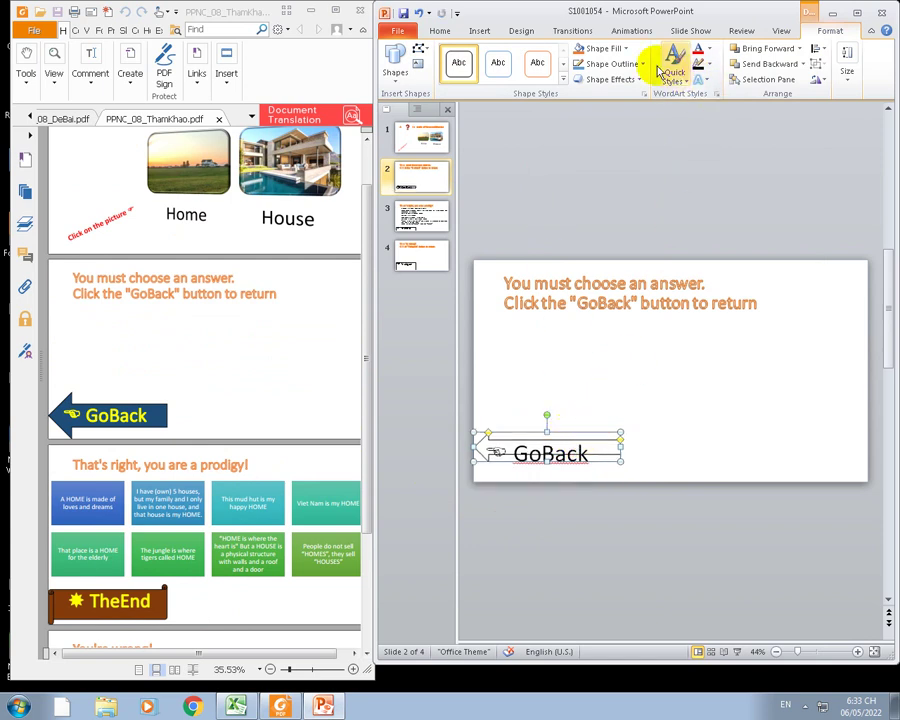
Fill the GoBack arrow blue with yellow text, make it slightly taller, and pick up its formatting.
left_click(627, 50)
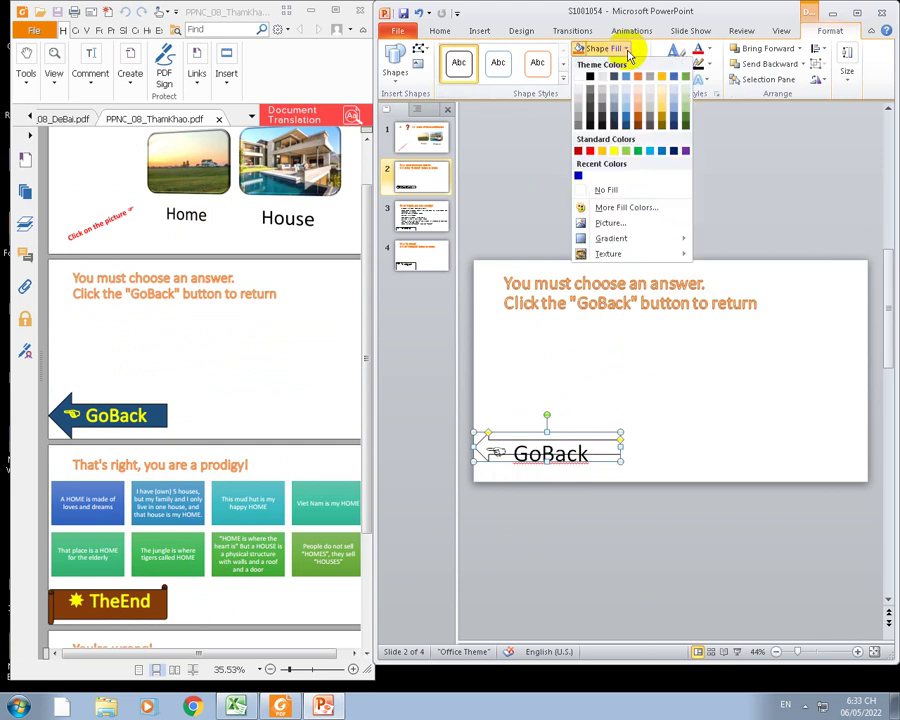
left_click(625, 113)
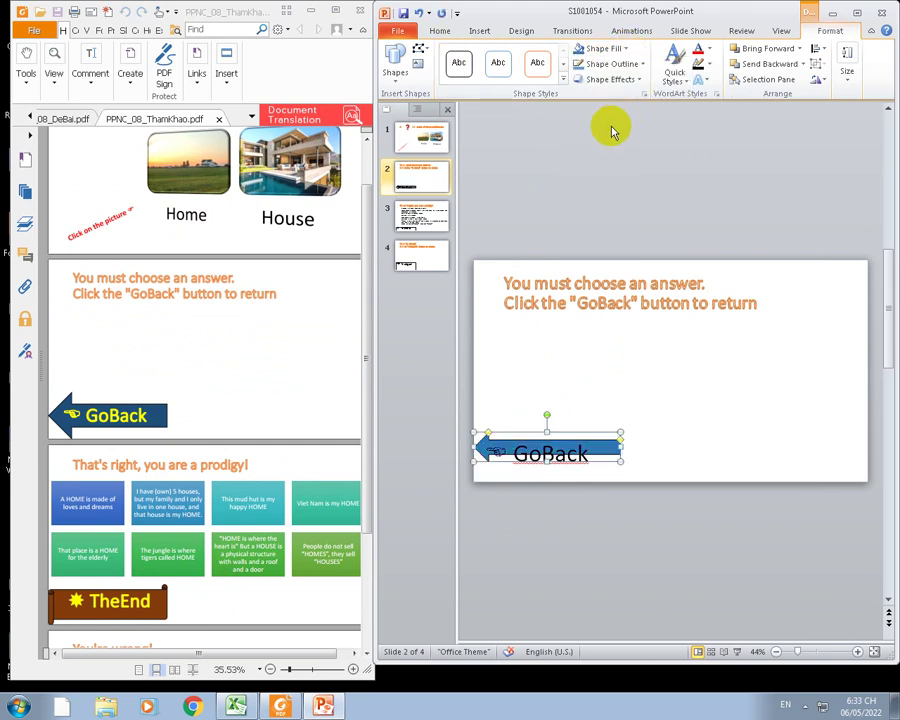
left_click(712, 49)
left_click(734, 146)
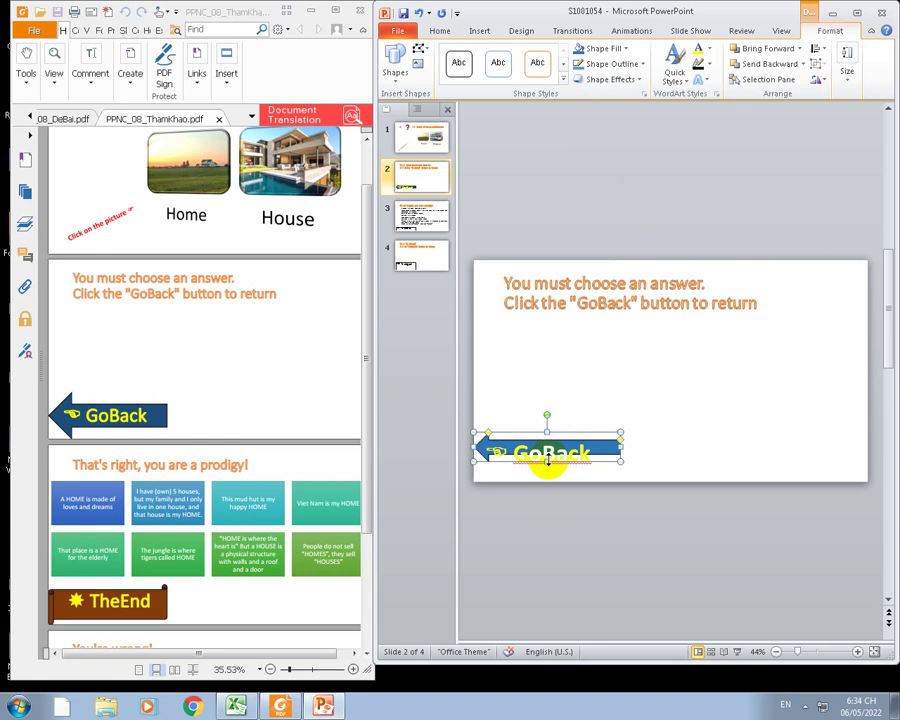
left_click_drag(548, 467, 547, 482)
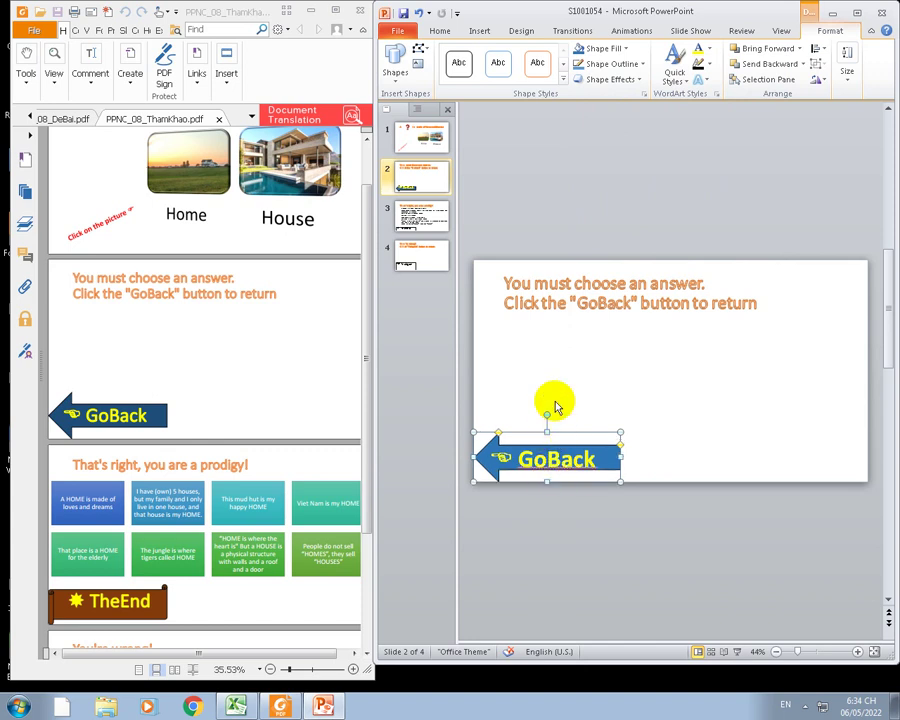
left_click(438, 30)
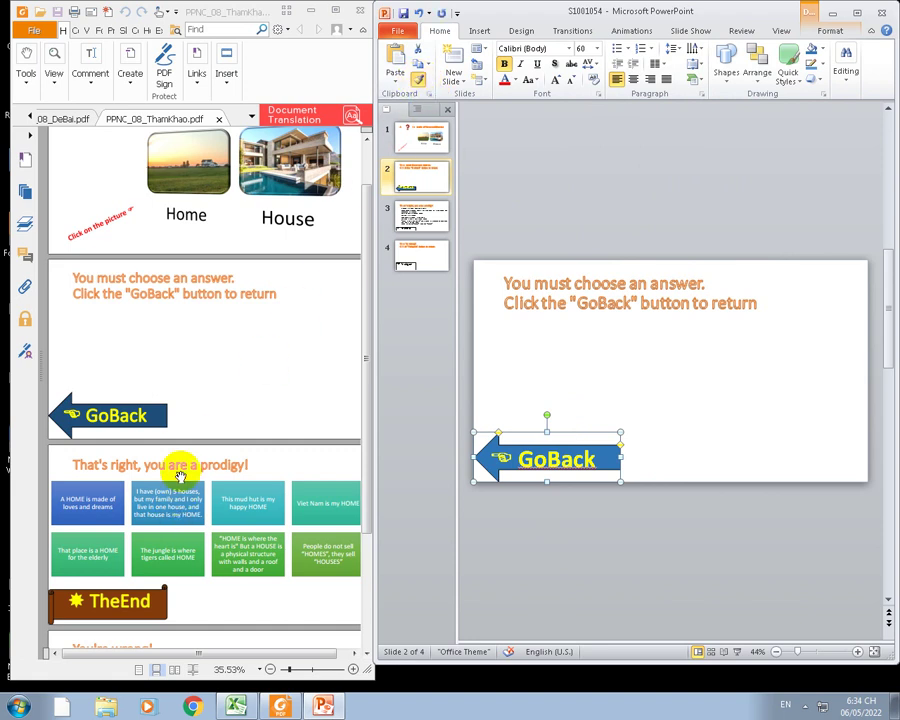
key("End")
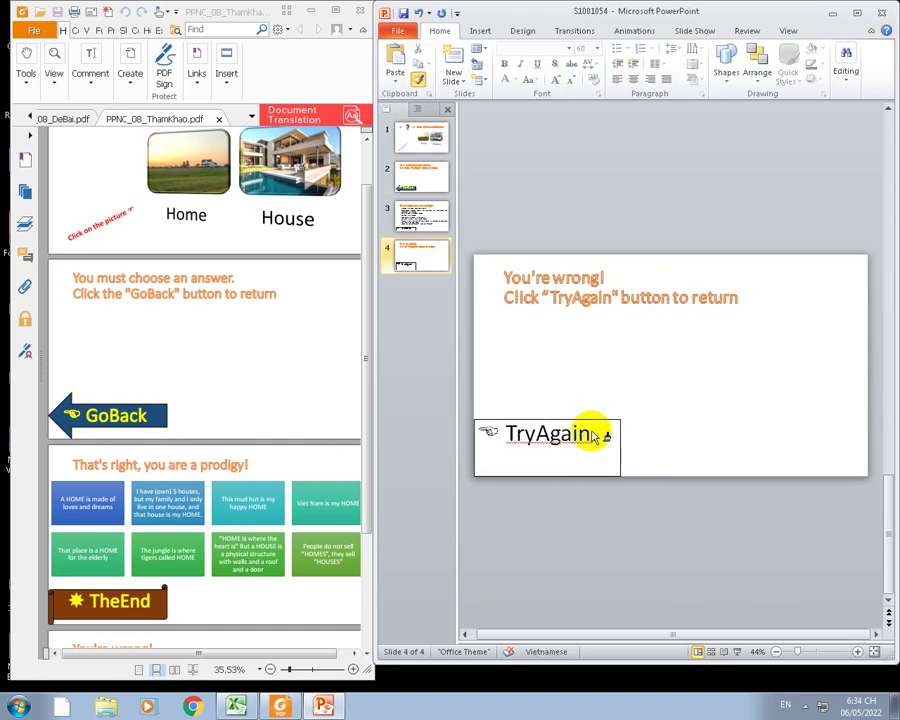
Paint GoBack's blue-and-yellow formatting onto slide 4's TryAgain box and make it a Left Arrow.
left_click(592, 428)
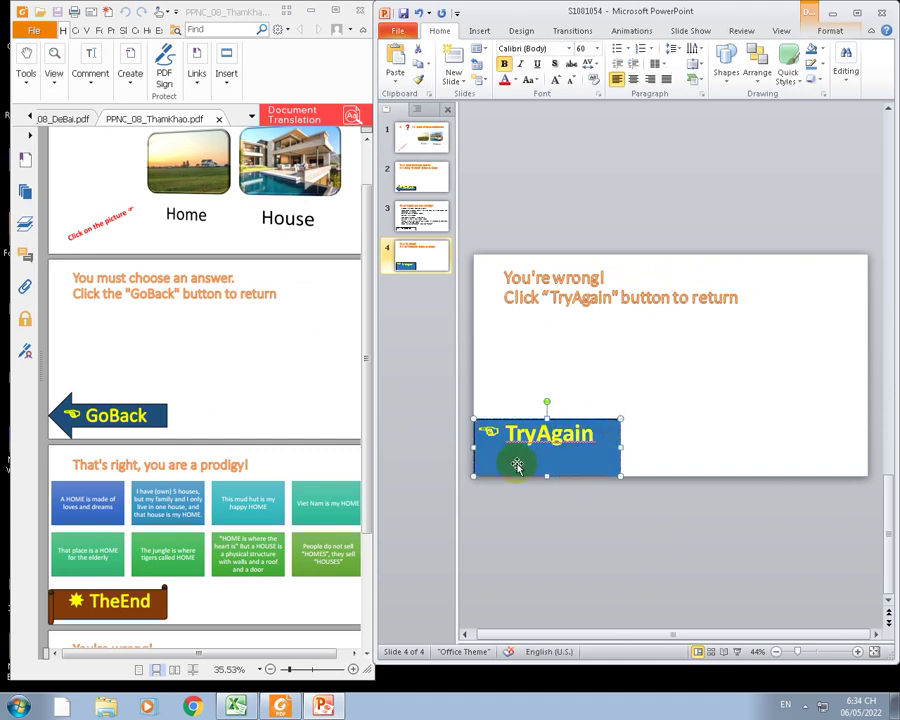
left_click(830, 31)
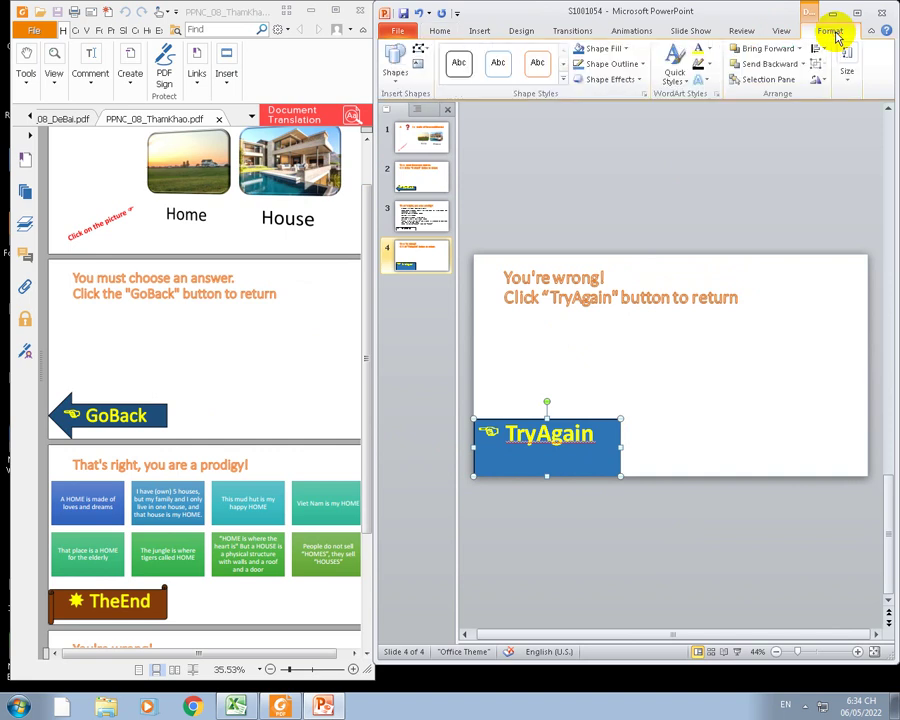
left_click(421, 49)
mouse_move(461, 65)
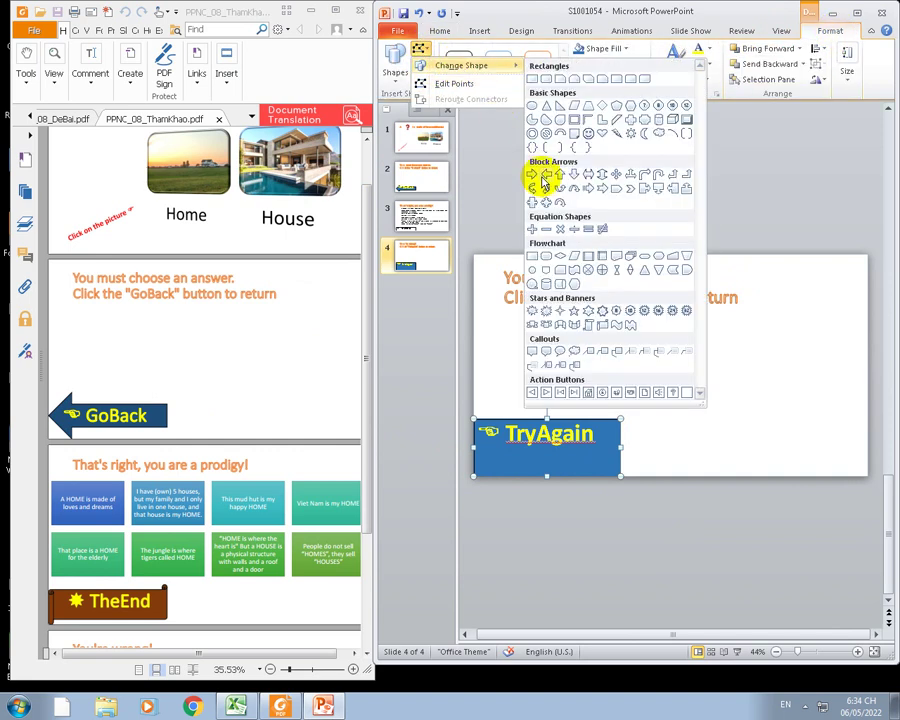
left_click(545, 180)
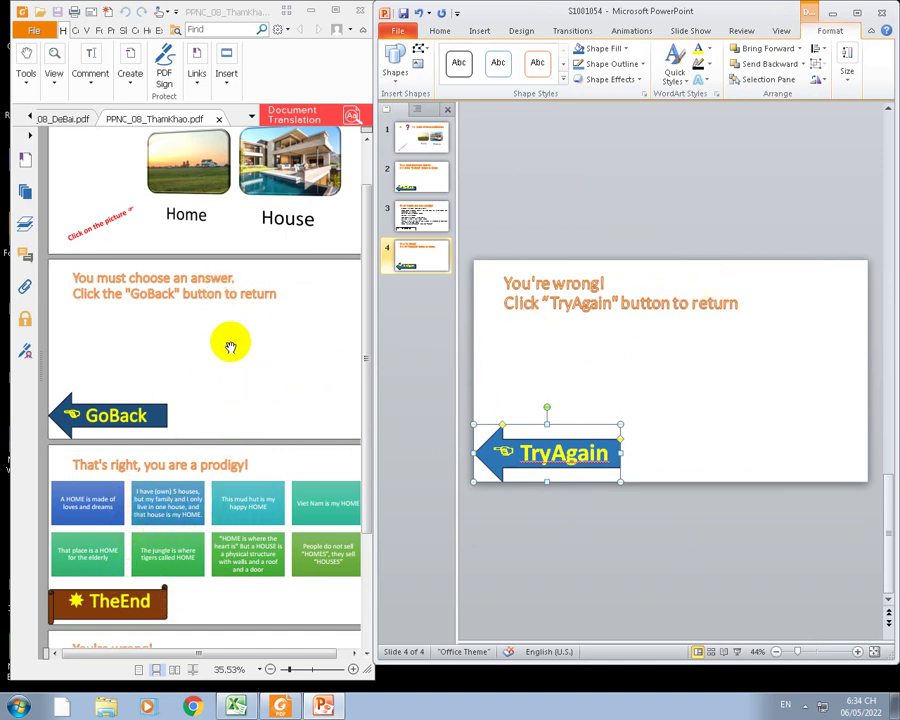
left_click(424, 216)
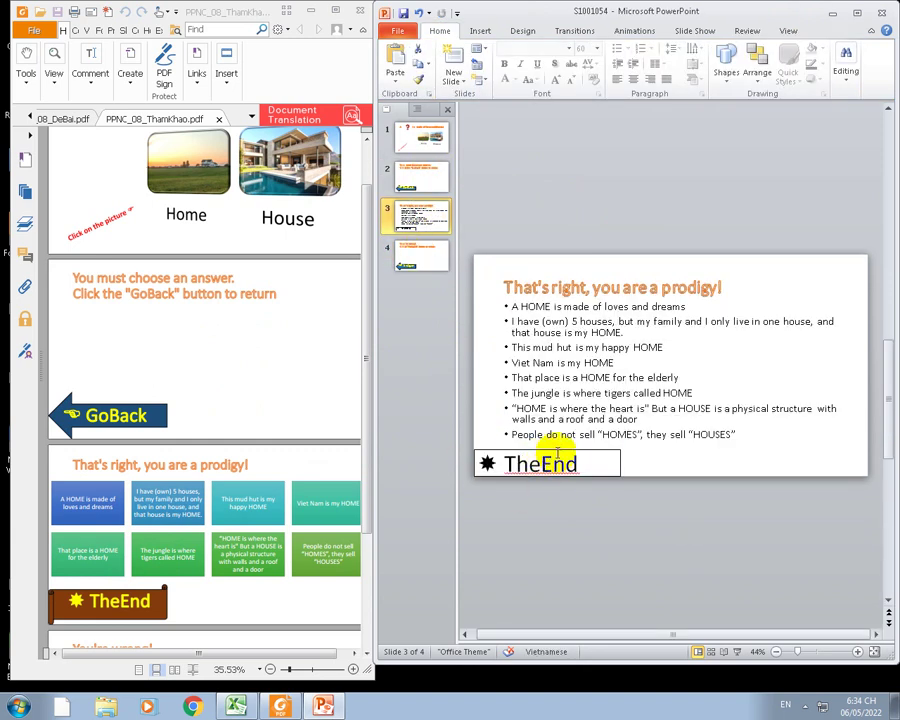
Change slide 3's TheEnd box into a banner shape with a brown fill.
left_click(558, 452)
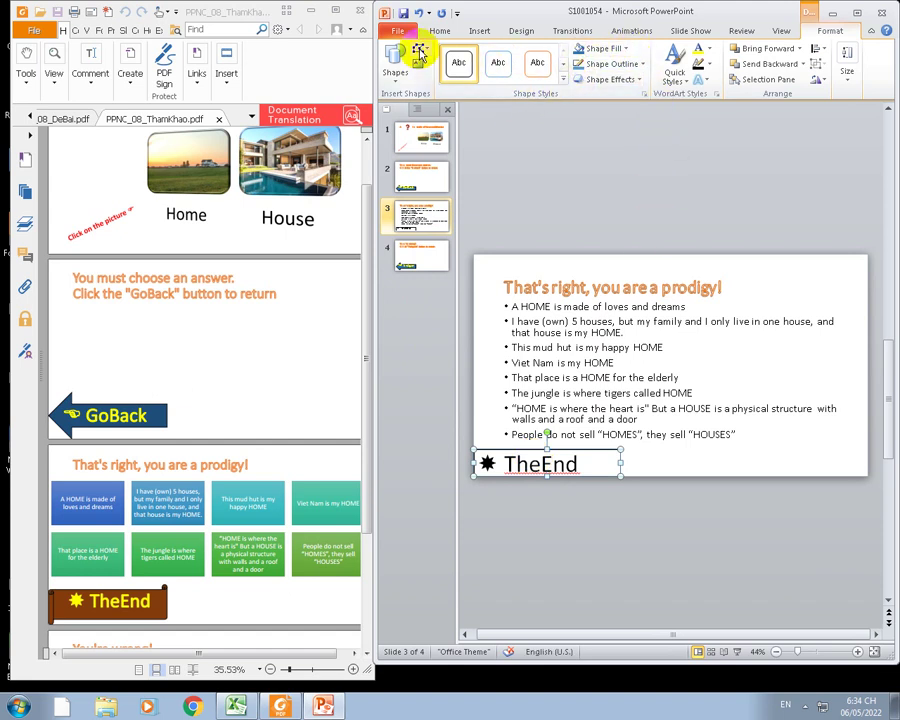
left_click(419, 50)
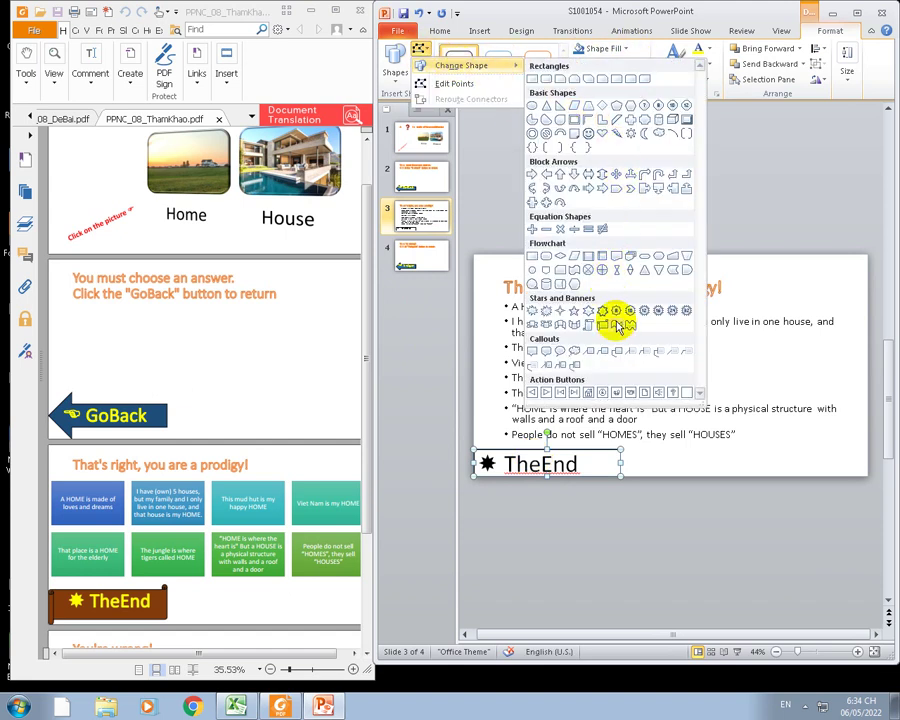
left_click(602, 325)
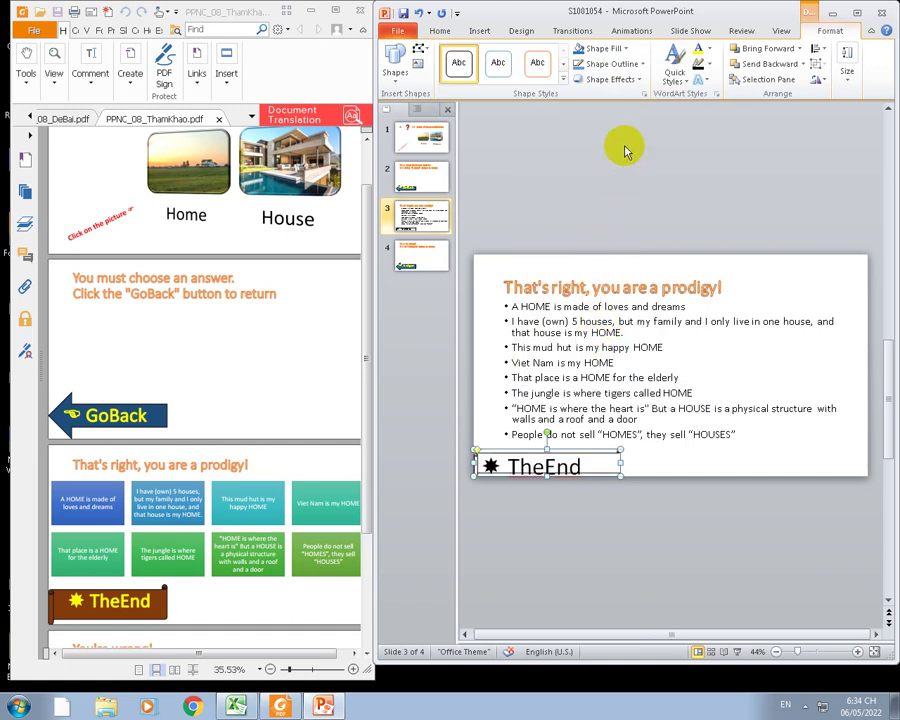
left_click(629, 50)
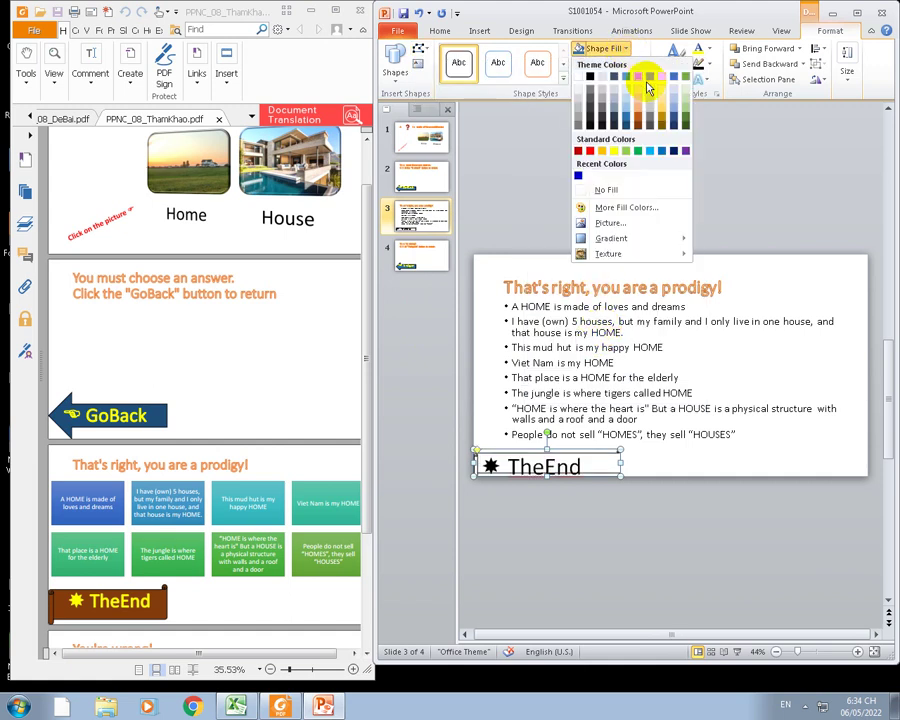
left_click(638, 130)
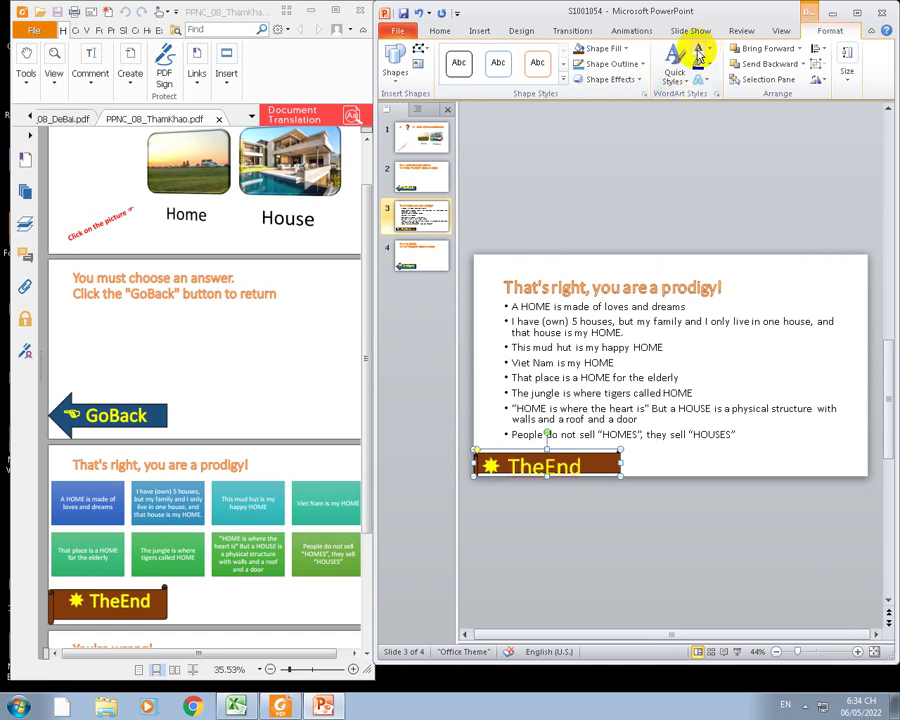
left_click(552, 456)
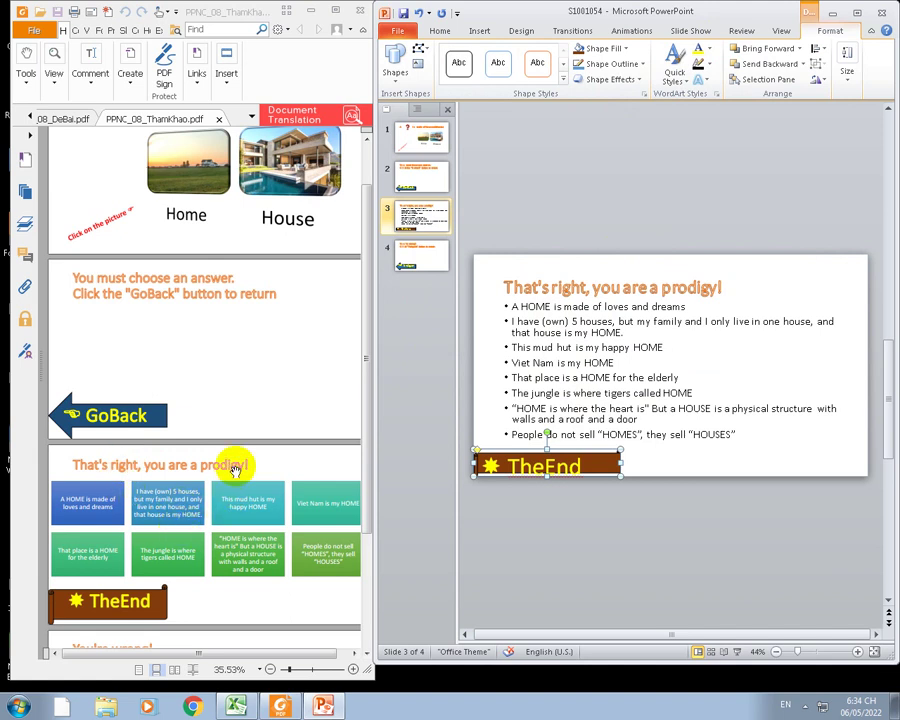
left_click(697, 354)
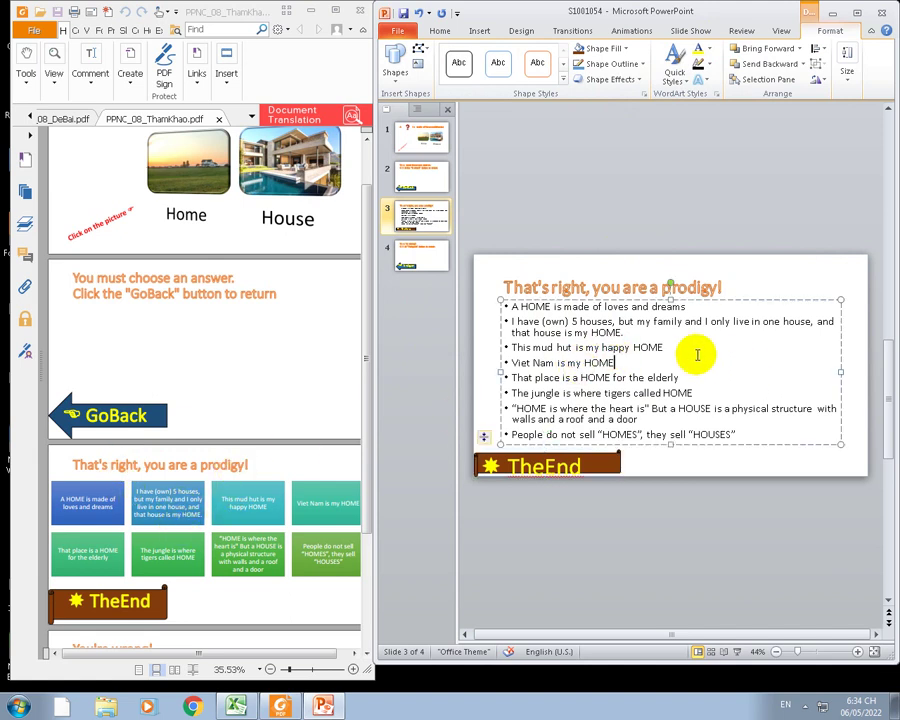
Turn the eight HOME statements into a Basic Block List SmartArt with Colorful Range colours.
right_click(697, 354)
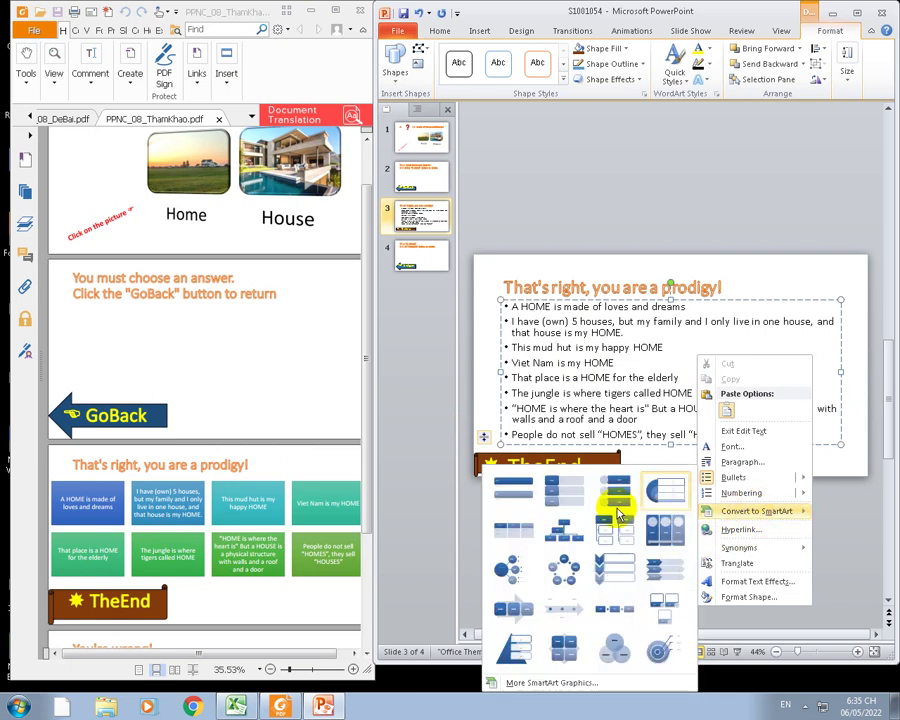
left_click(553, 685)
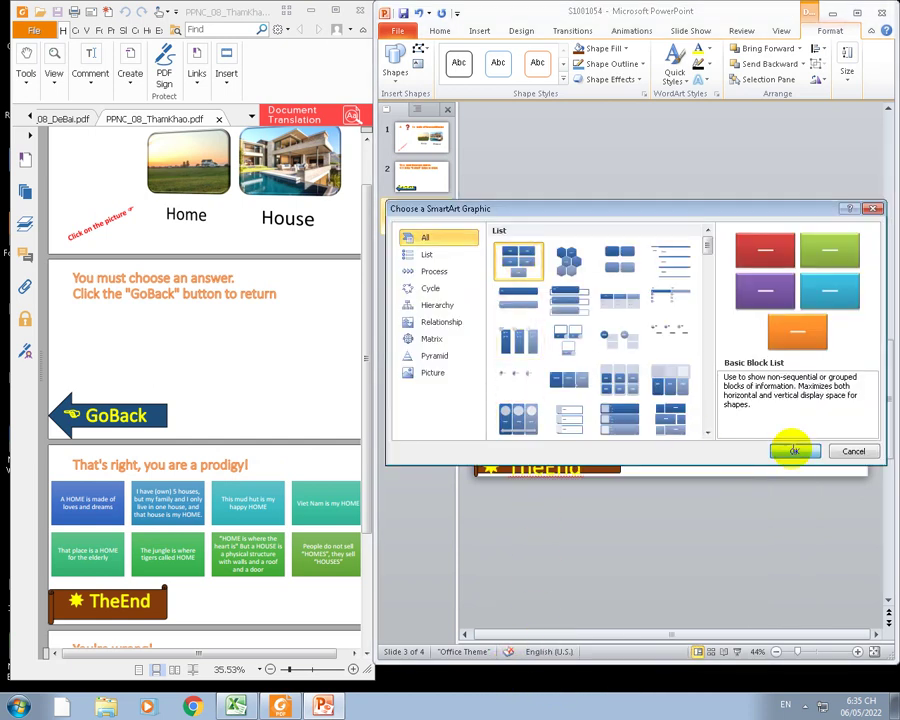
left_click(794, 453)
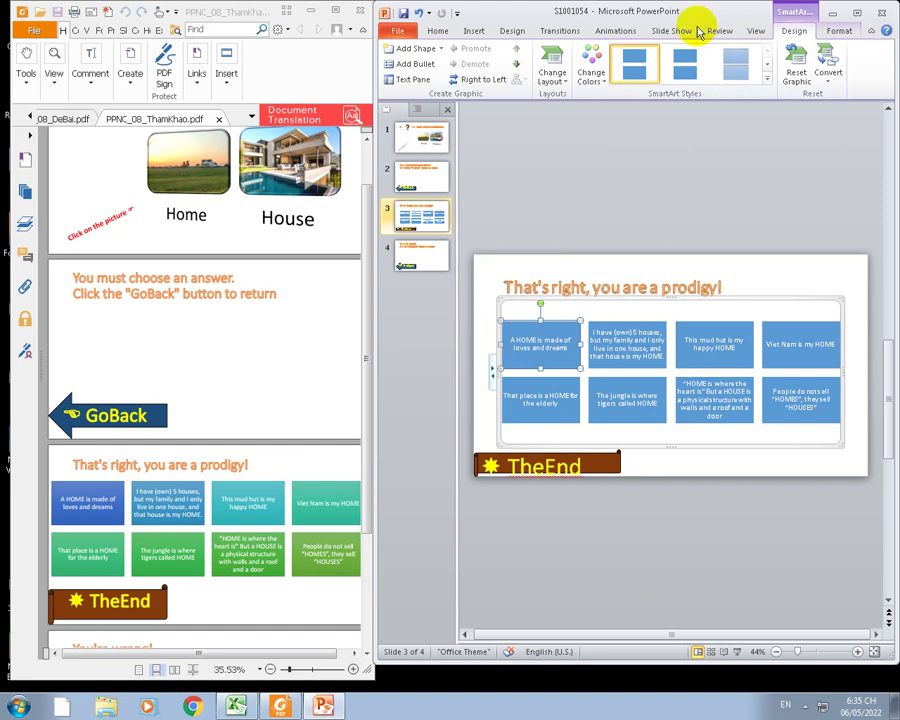
left_click(598, 80)
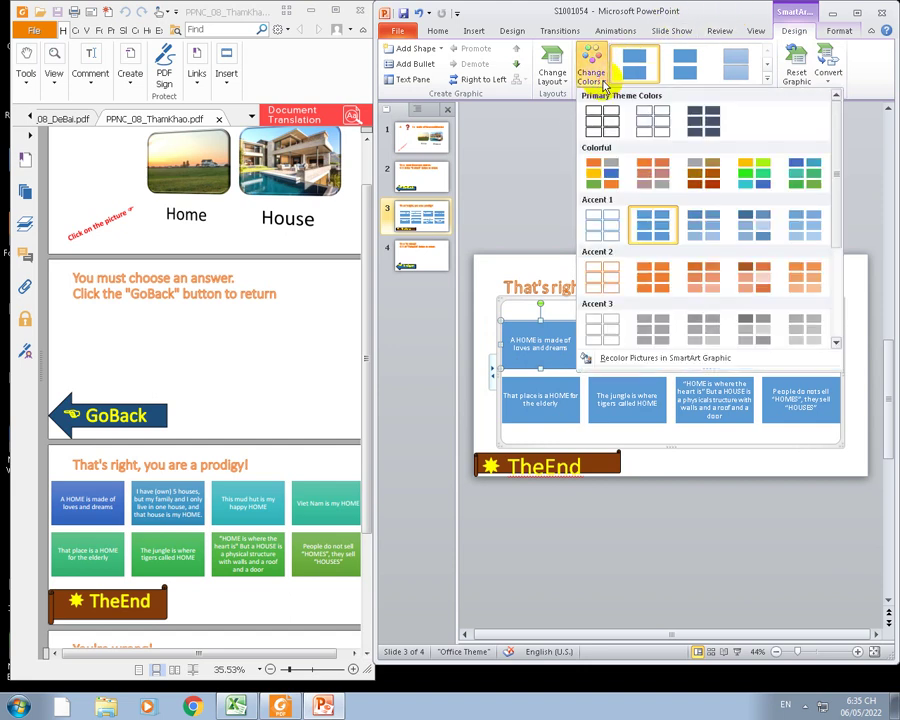
left_click(801, 176)
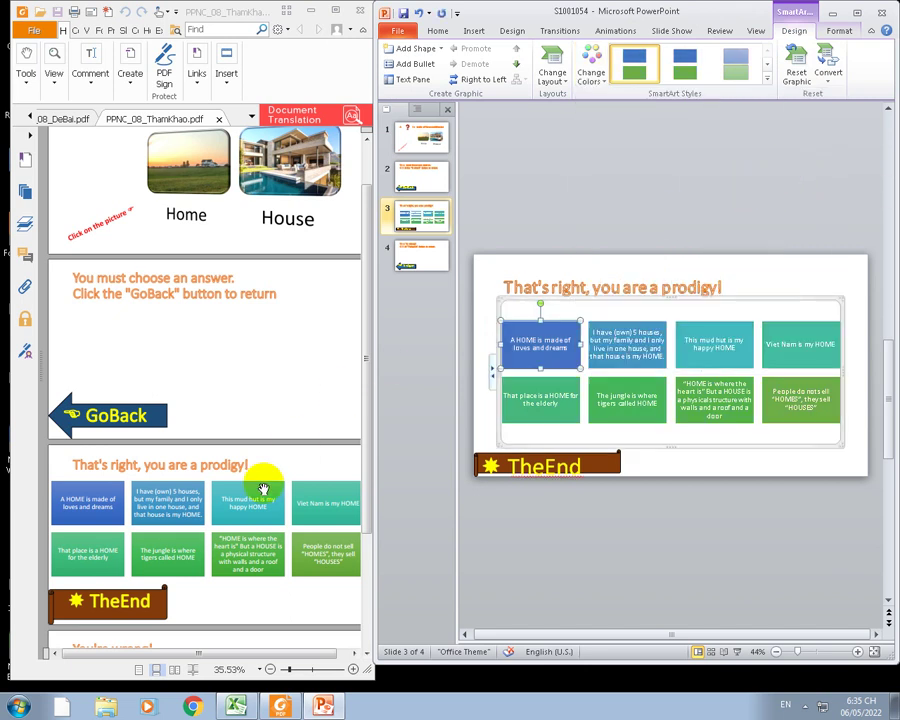
left_click(545, 458)
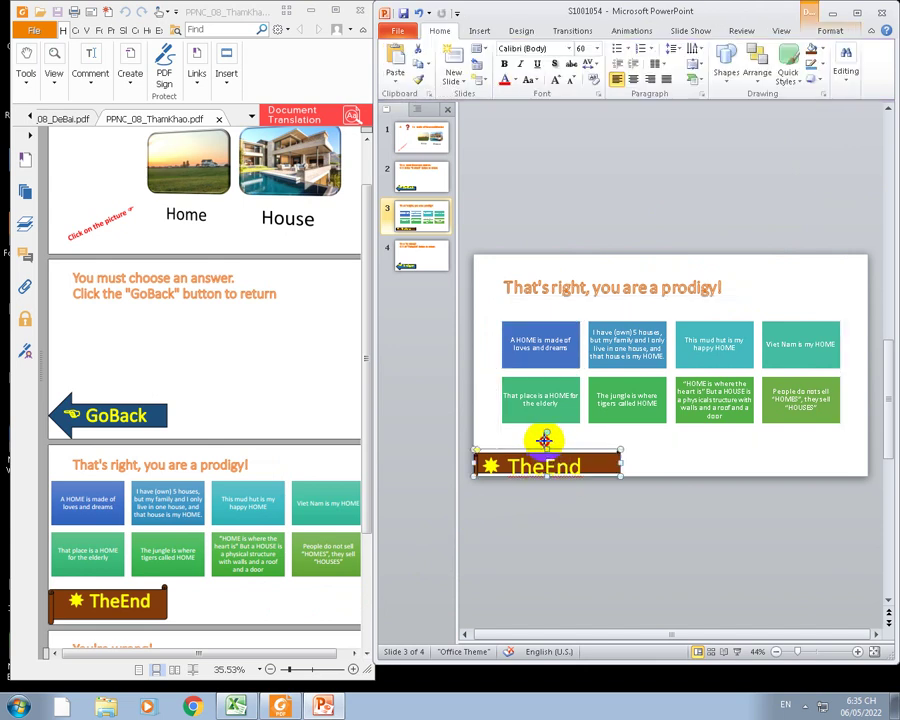
Drag the TheEnd banner's top edge up slightly, then return to slide 1.
left_click_drag(544, 440, 542, 438)
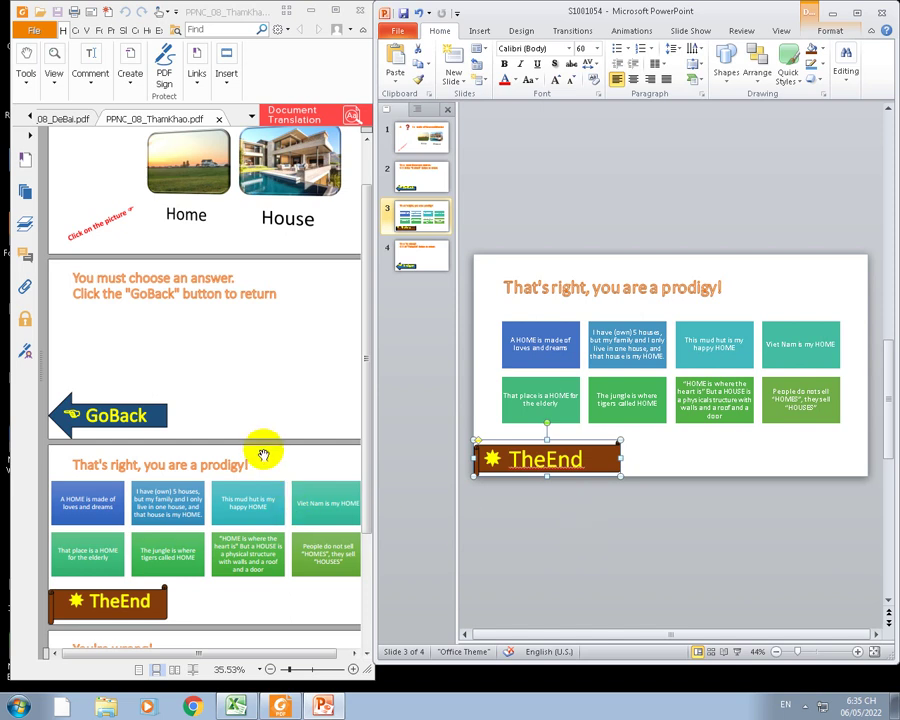
key("Page_Down")
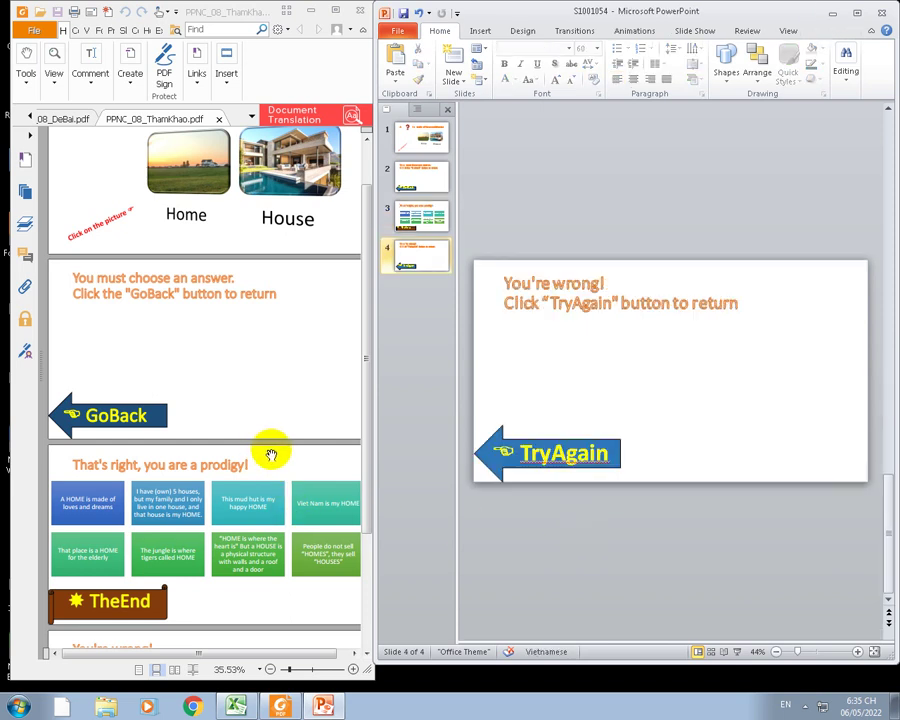
key("Home")
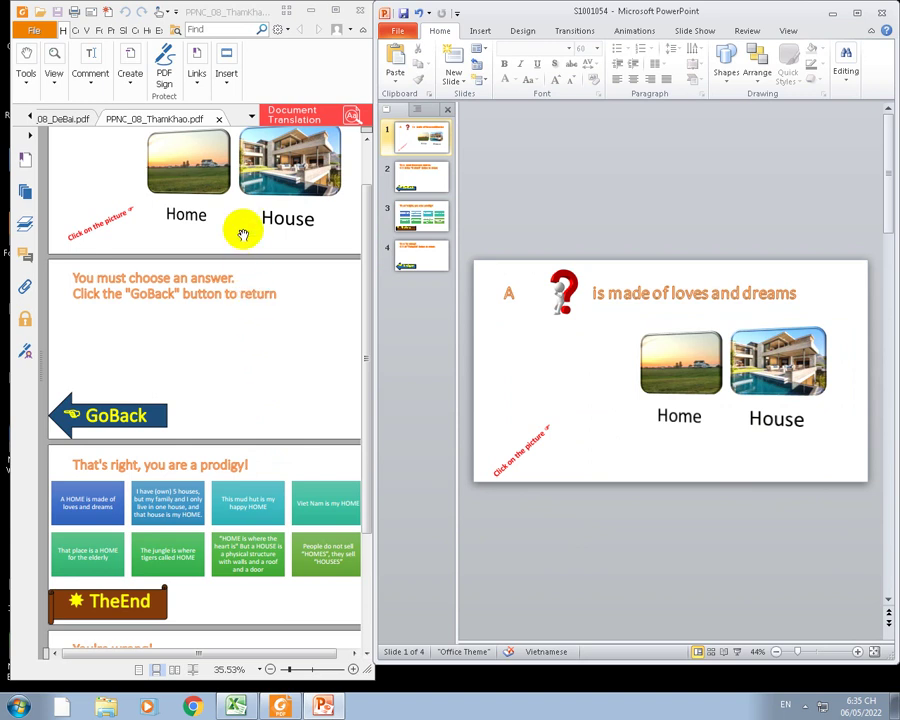
scroll(228, 185, "up", 1)
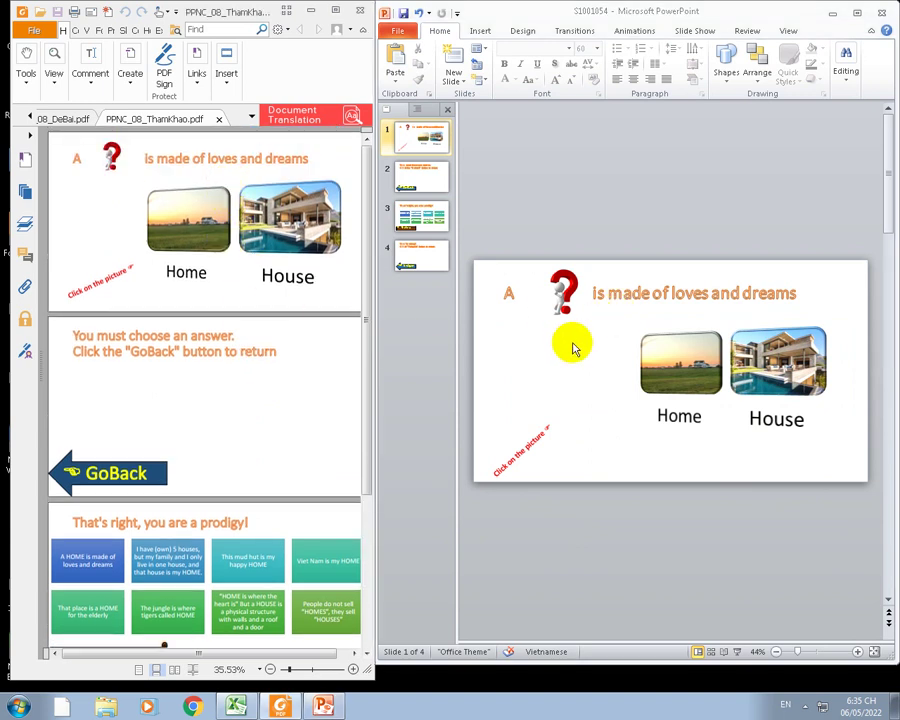
left_click(194, 256)
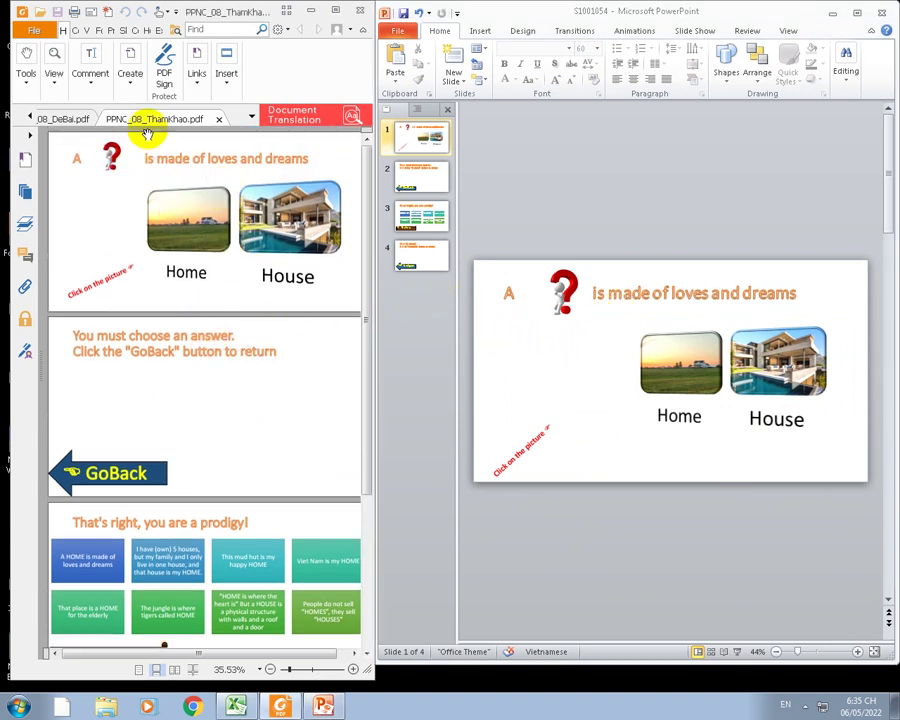
Show the Module1_08_DeBai.pdf instructions in Foxit, then select slide 1's Home/House graphic.
left_click(45, 121)
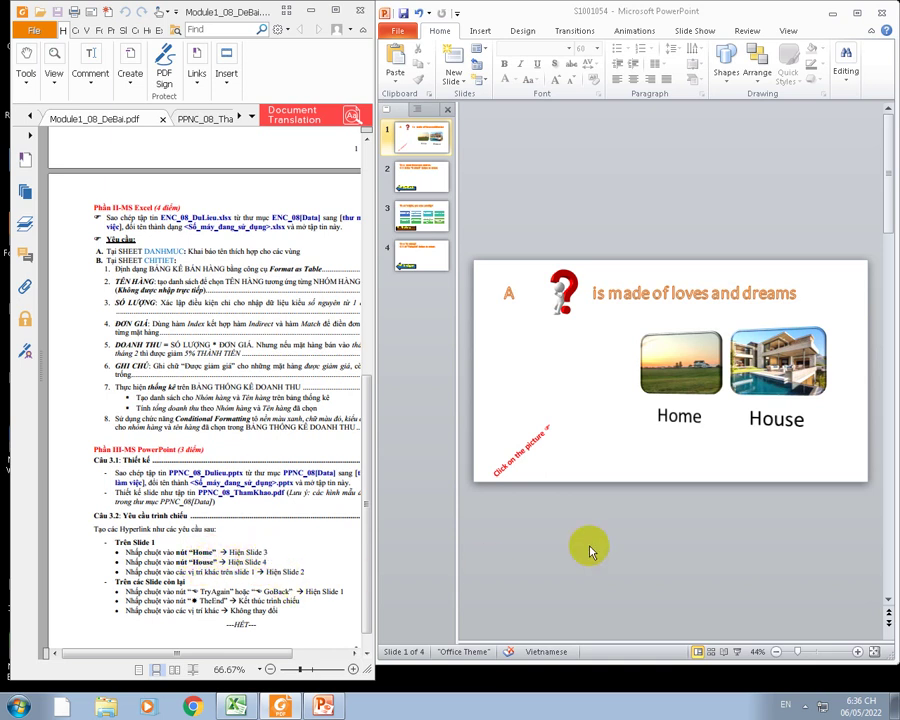
left_click(689, 336)
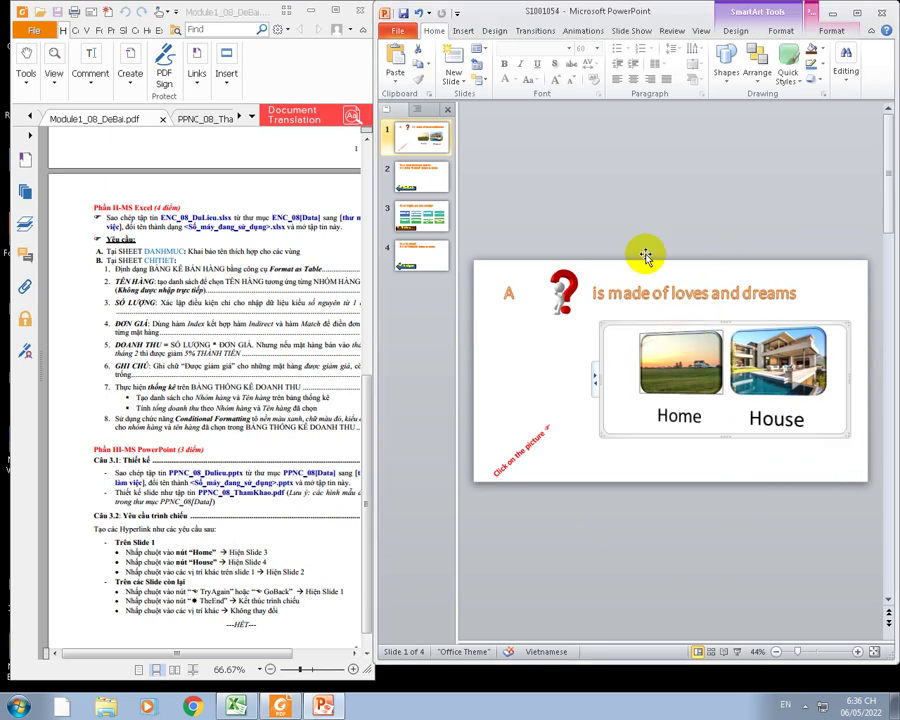
Hyperlink the Home picture to slide 3 in this document.
left_click(463, 30)
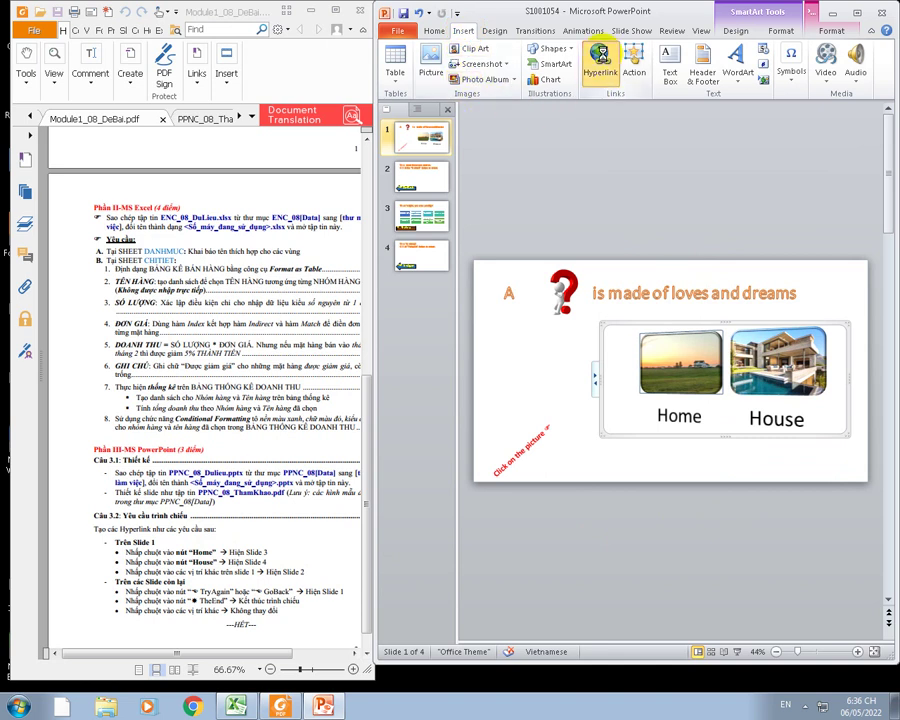
left_click(604, 72)
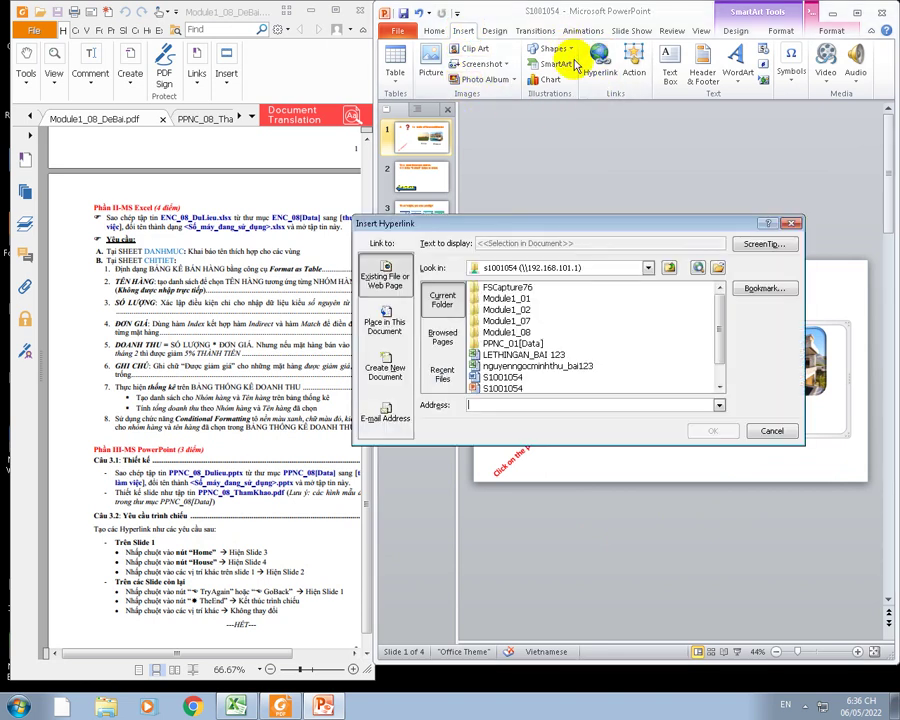
left_click(393, 330)
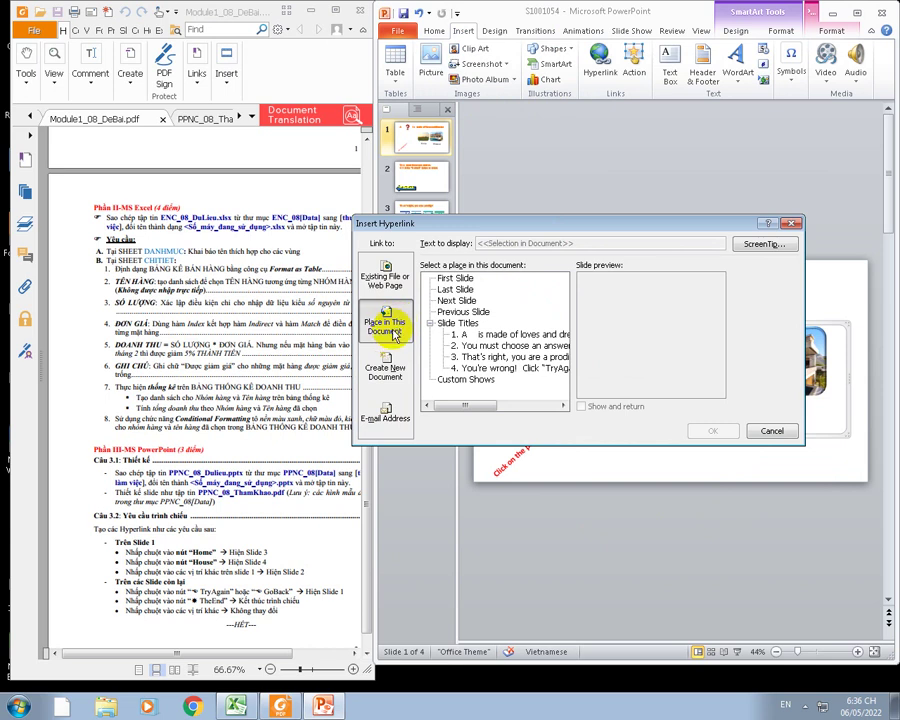
left_click(470, 357)
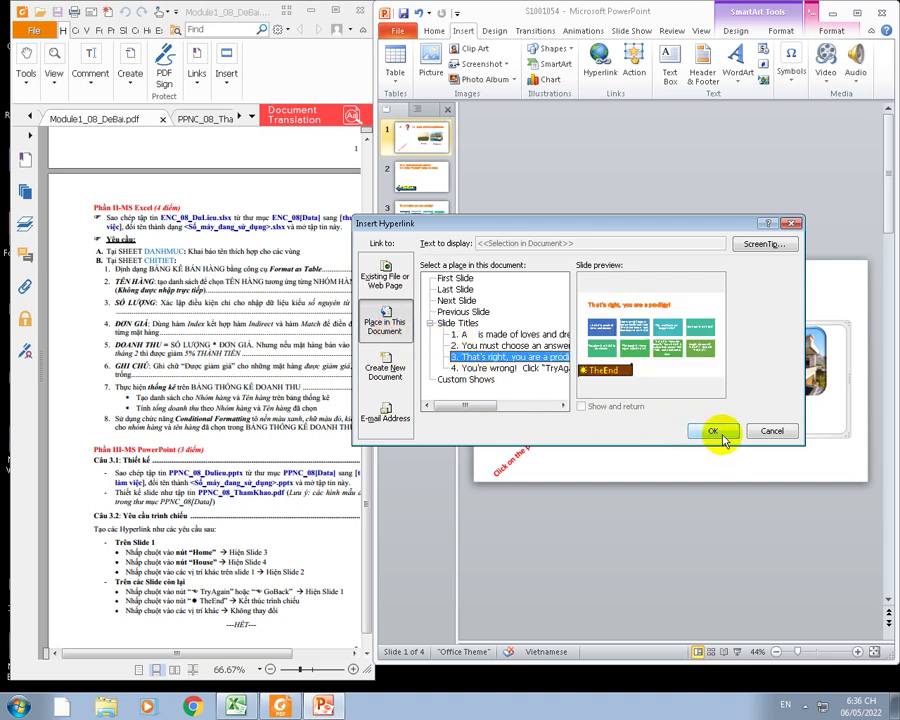
left_click(714, 431)
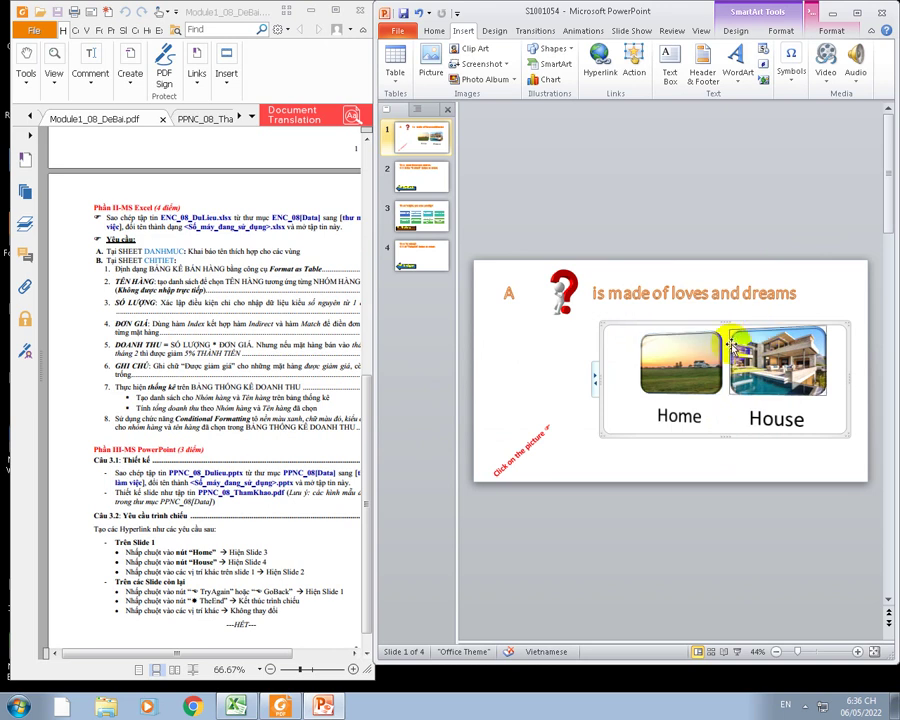
Hyperlink the House picture to slide 4, "You're wrong!".
left_click(600, 60)
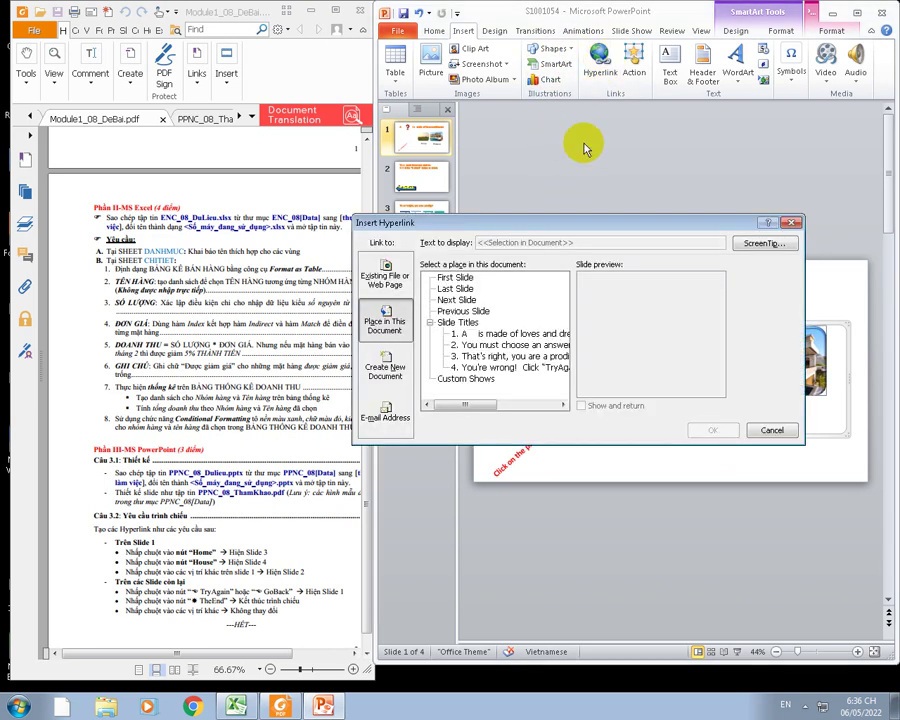
left_click(487, 368)
left_click(713, 432)
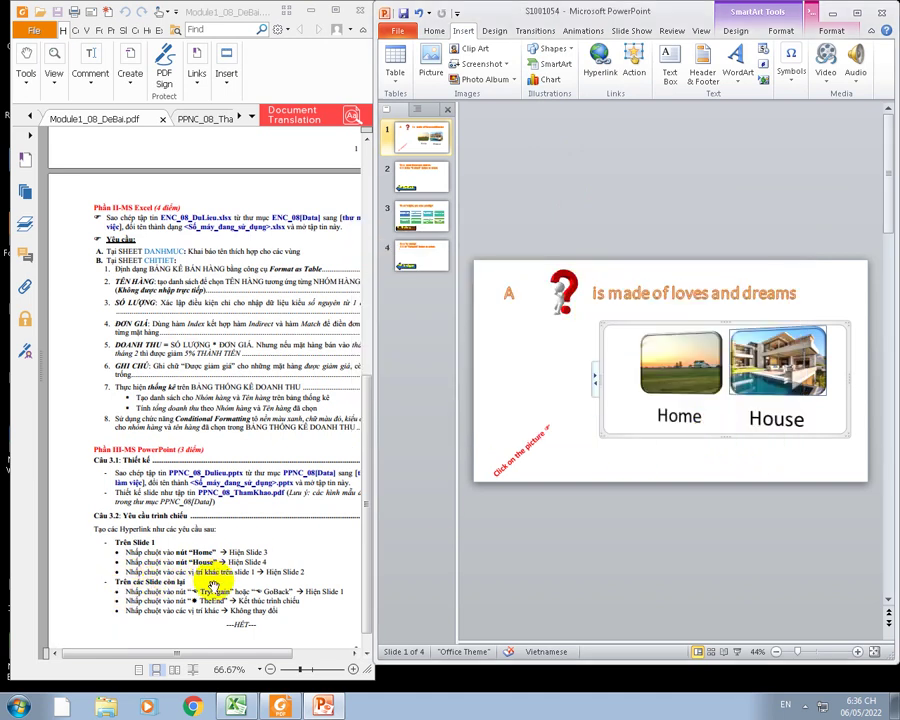
left_click(543, 350)
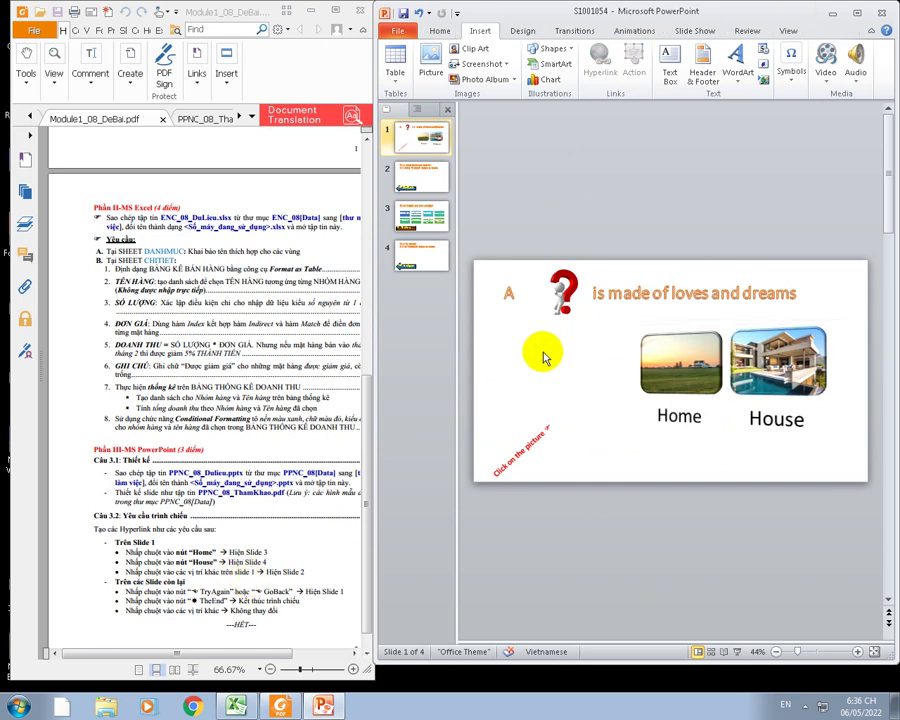
Hyperlink slide 2's GoBack arrow back to slide 1.
left_click(576, 31)
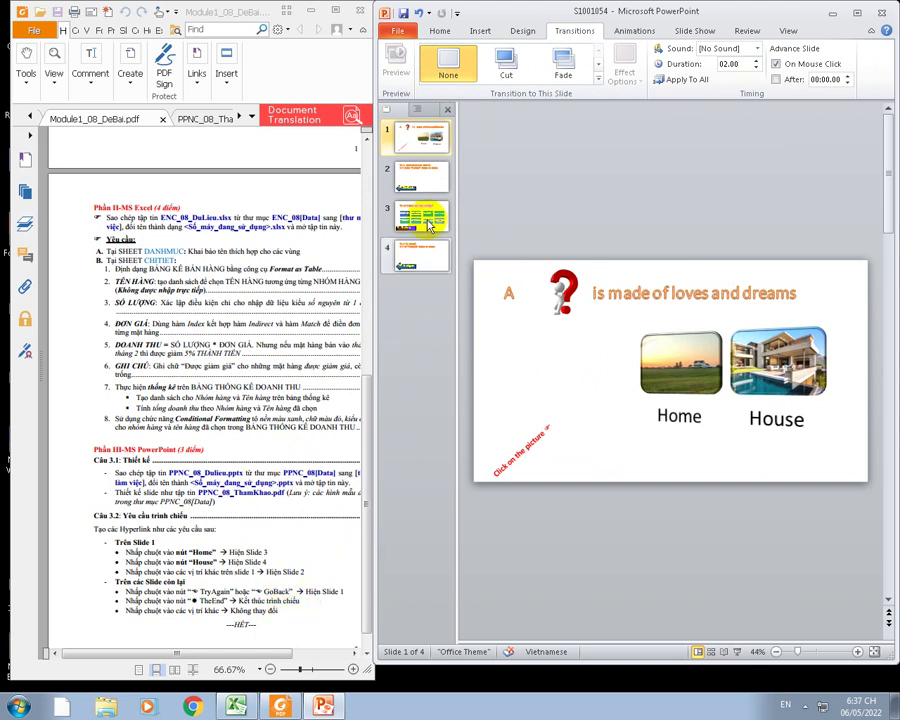
left_click(421, 176)
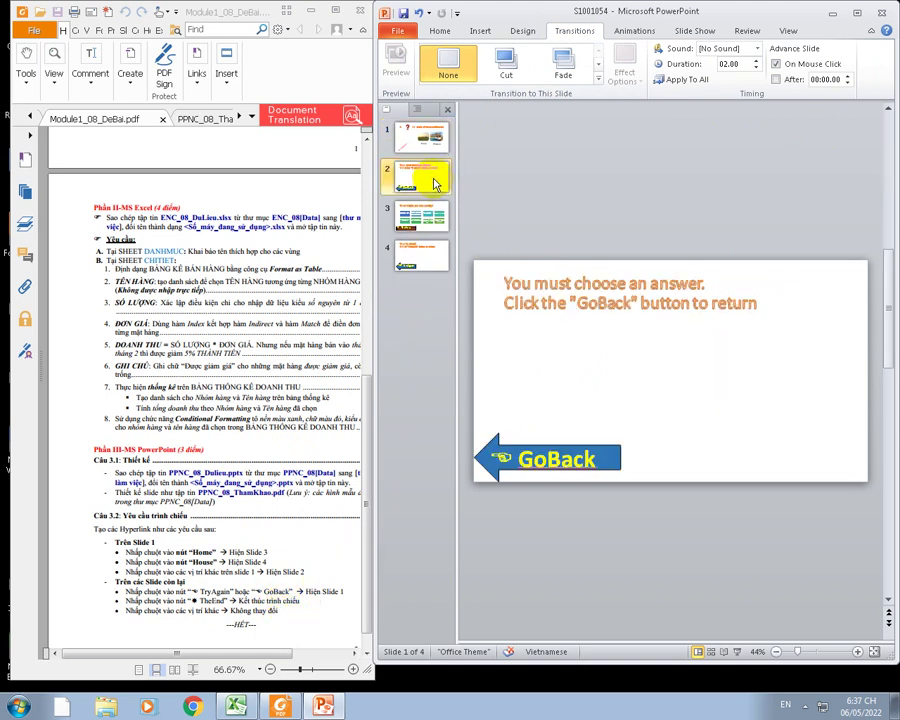
left_click(562, 445)
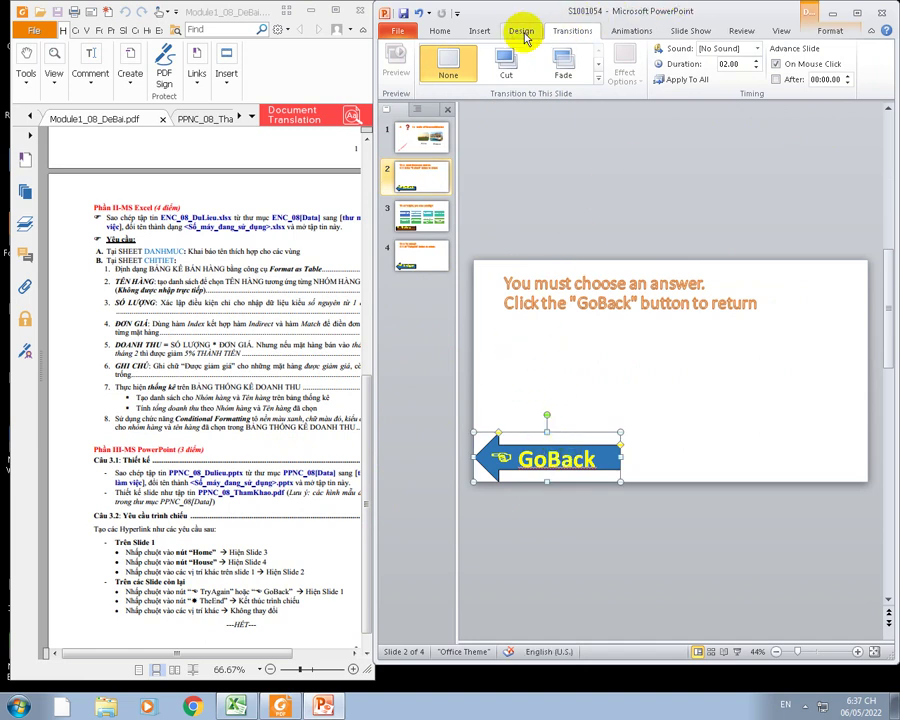
left_click(479, 30)
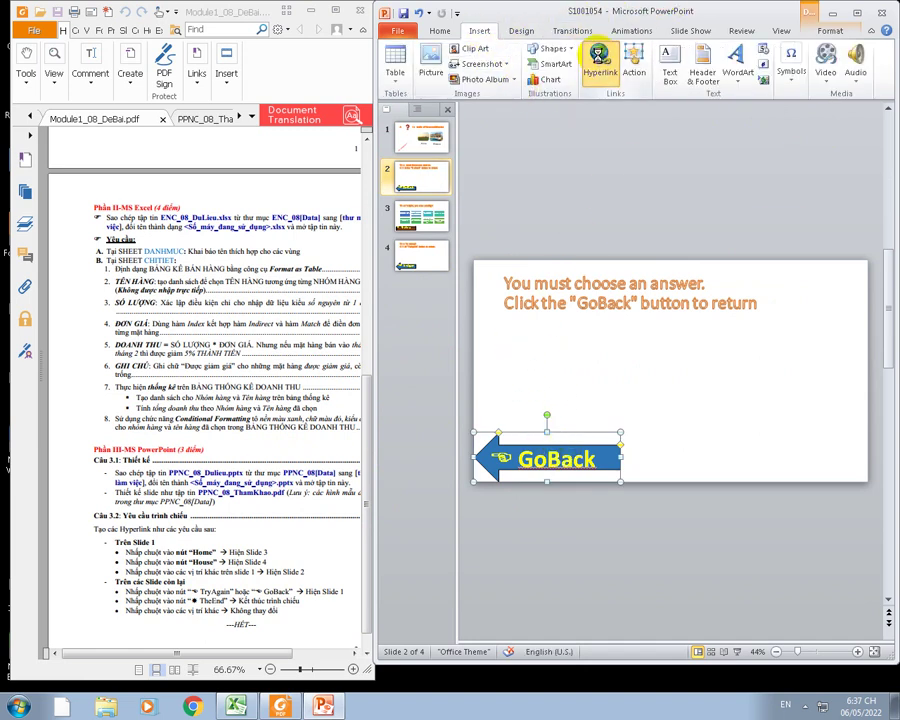
left_click(598, 57)
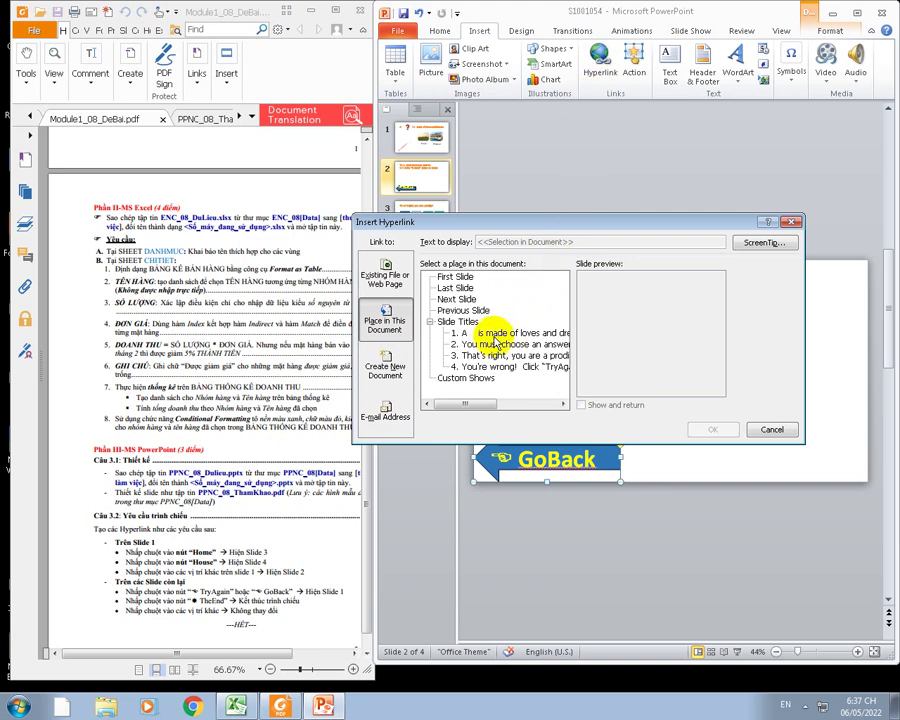
left_click(497, 333)
left_click(708, 429)
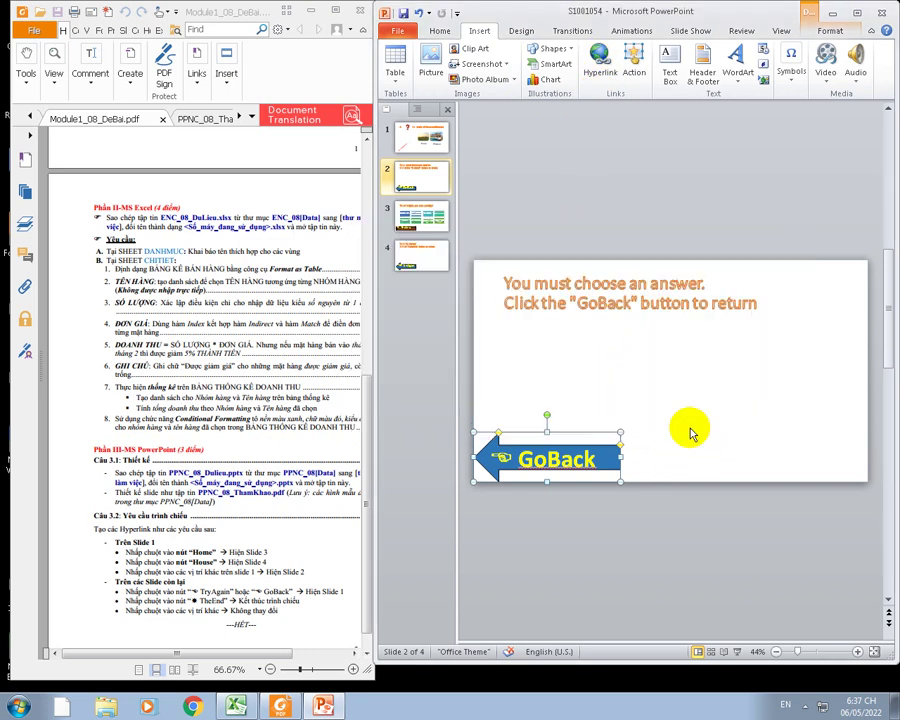
Hyperlink slide 4's TryAgain arrow back to slide 1, then go to slide 3.
left_click(430, 257)
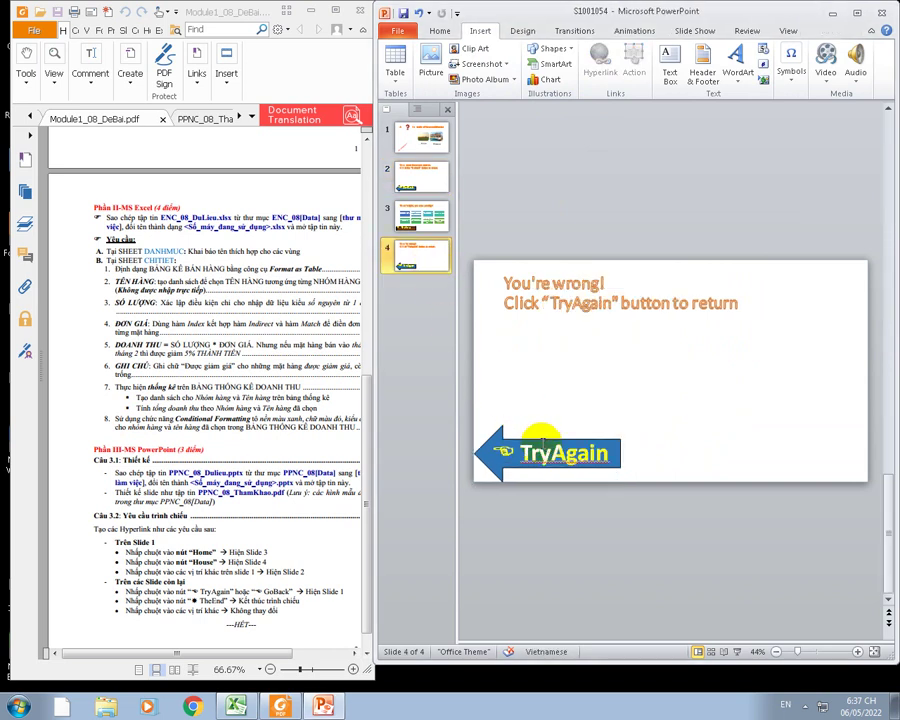
left_click(540, 440)
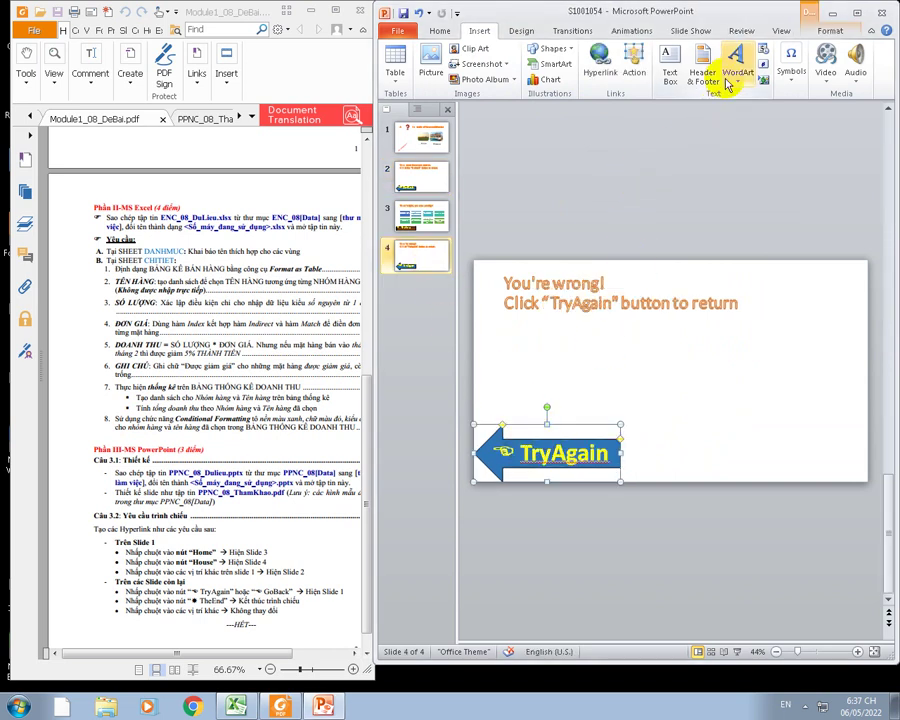
left_click(600, 58)
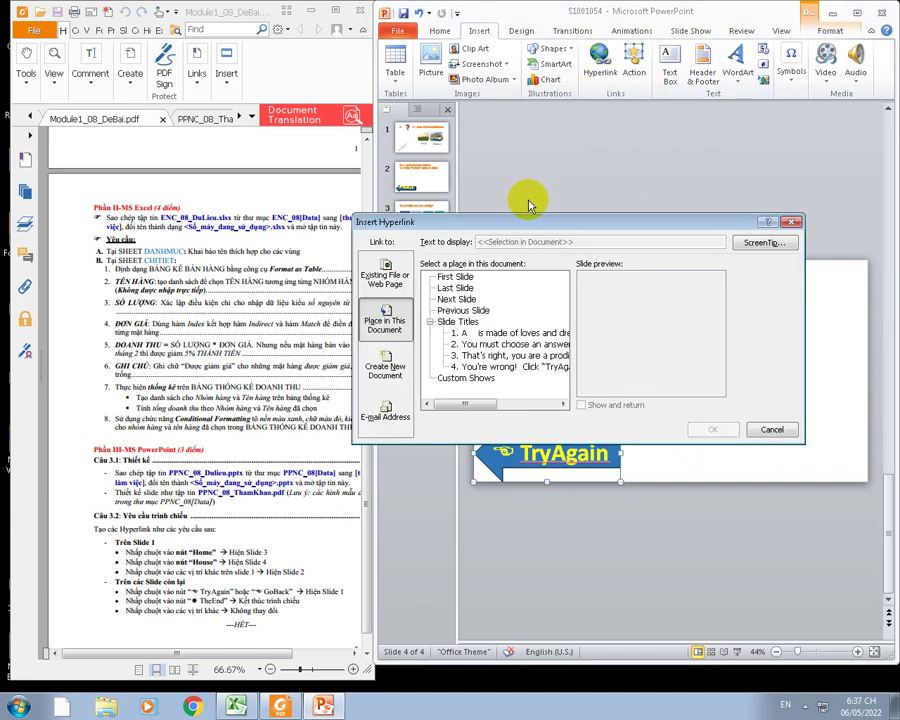
left_click(530, 332)
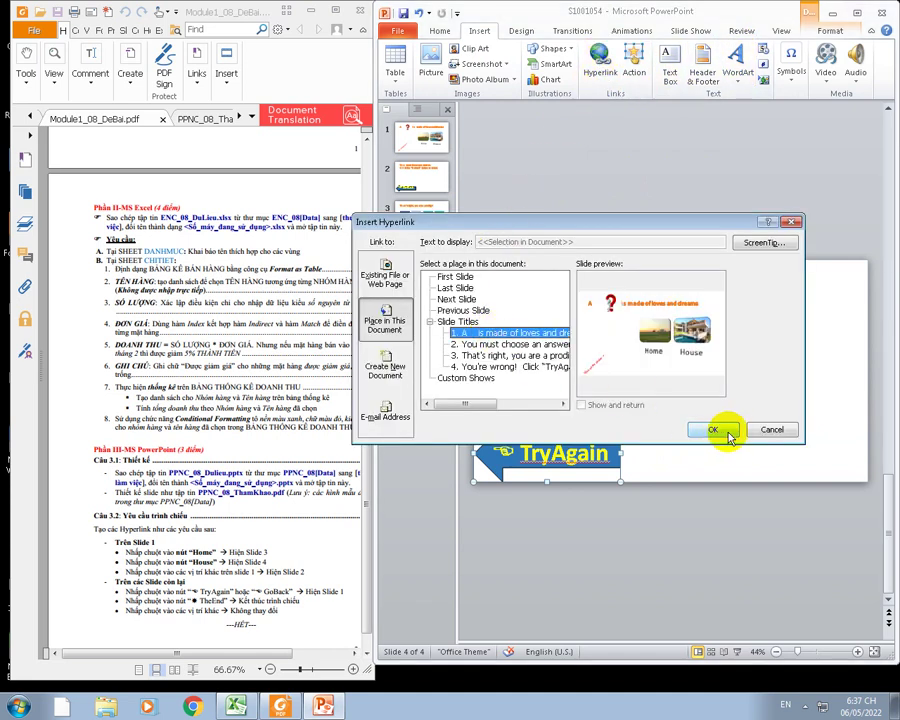
left_click(713, 430)
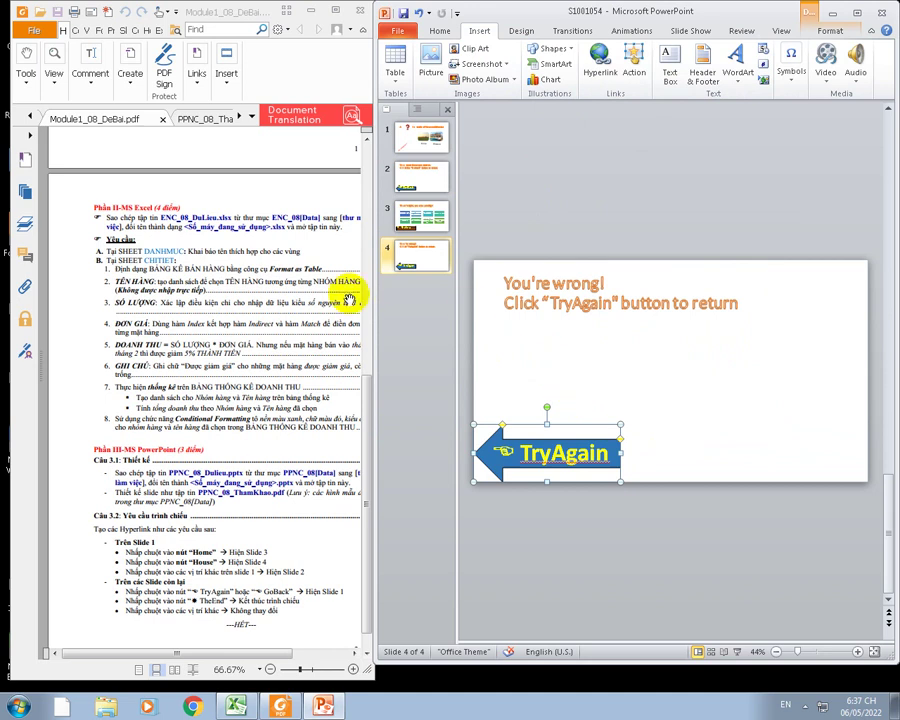
left_click(432, 234)
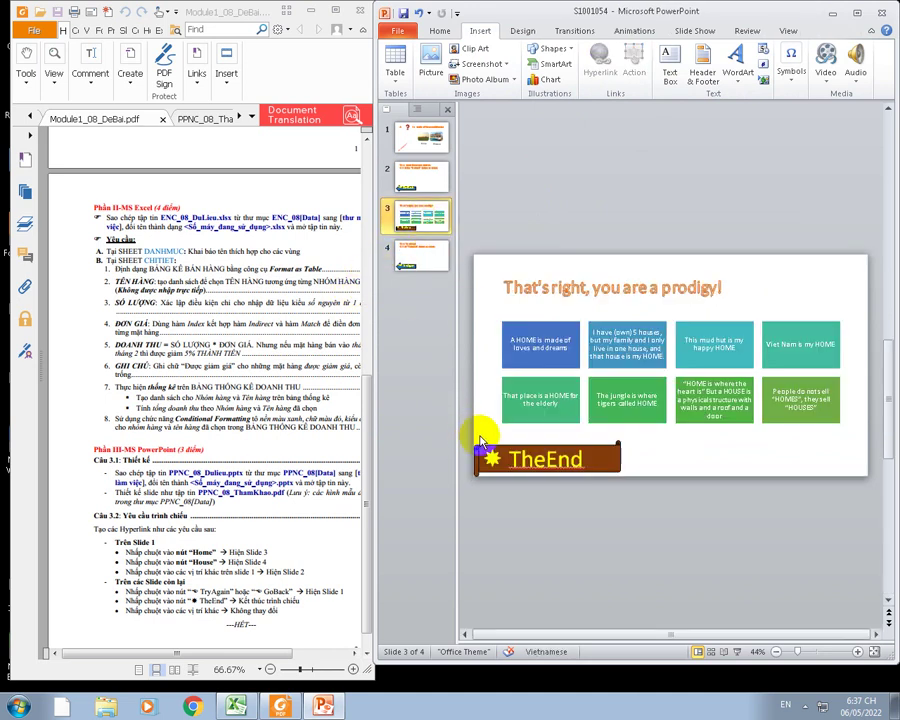
Give TheEnd button on slide 3 a Hyperlink to: End Show action.
left_click(527, 447)
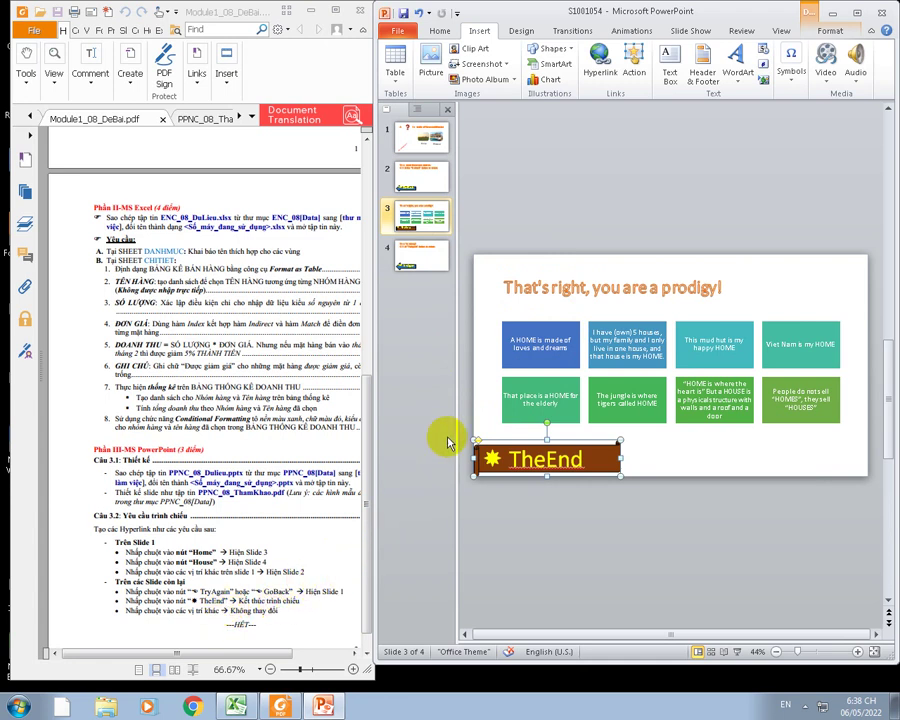
left_click(634, 64)
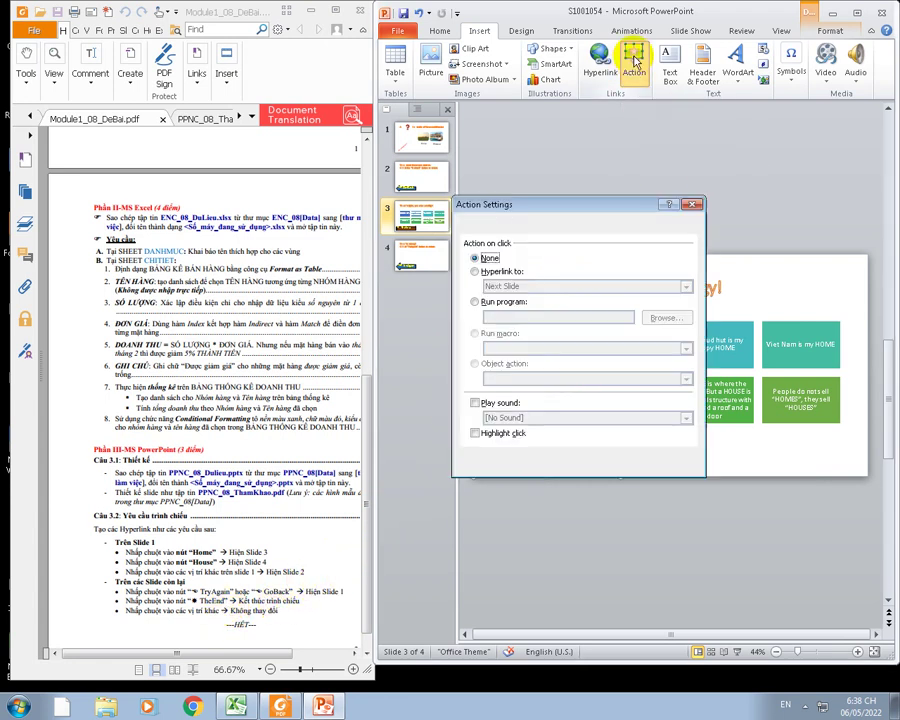
left_click(476, 272)
left_click(686, 287)
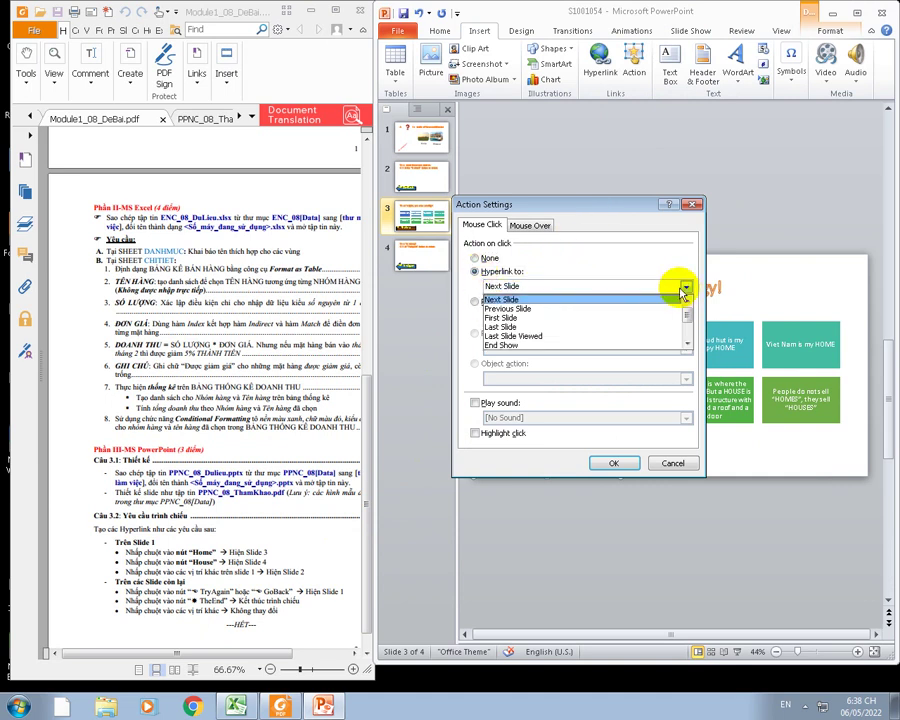
left_click(511, 348)
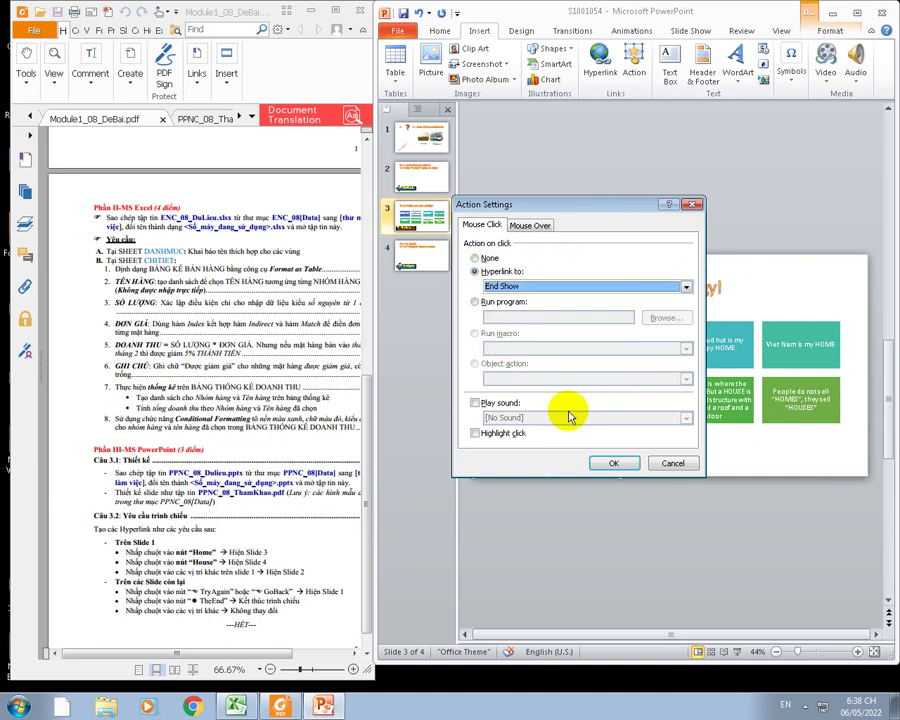
left_click(603, 462)
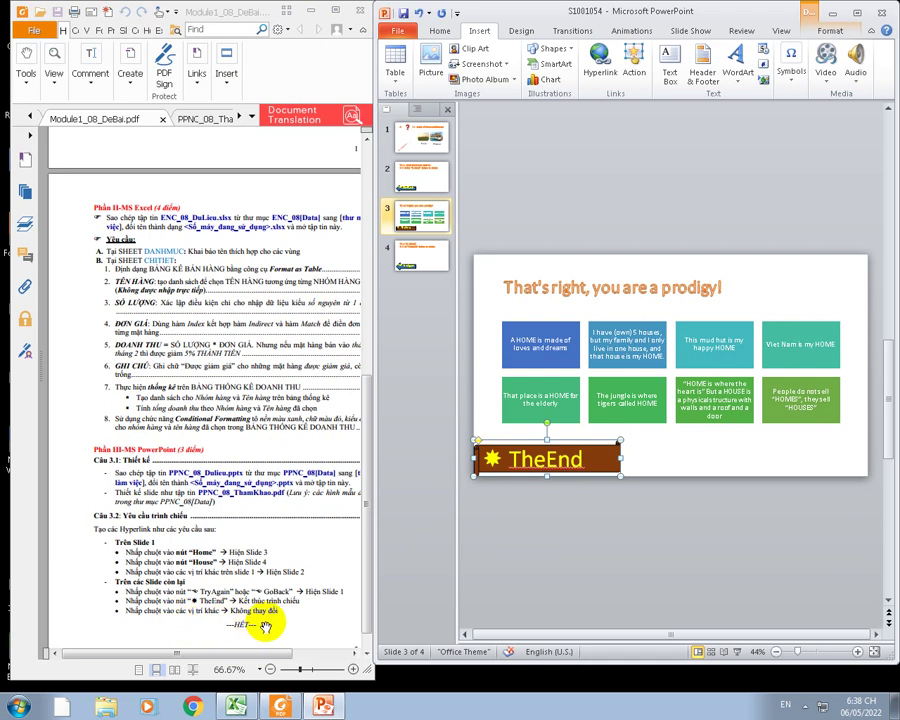
Select slides 2 through 4 together in the thumbnail pane.
left_click(428, 182)
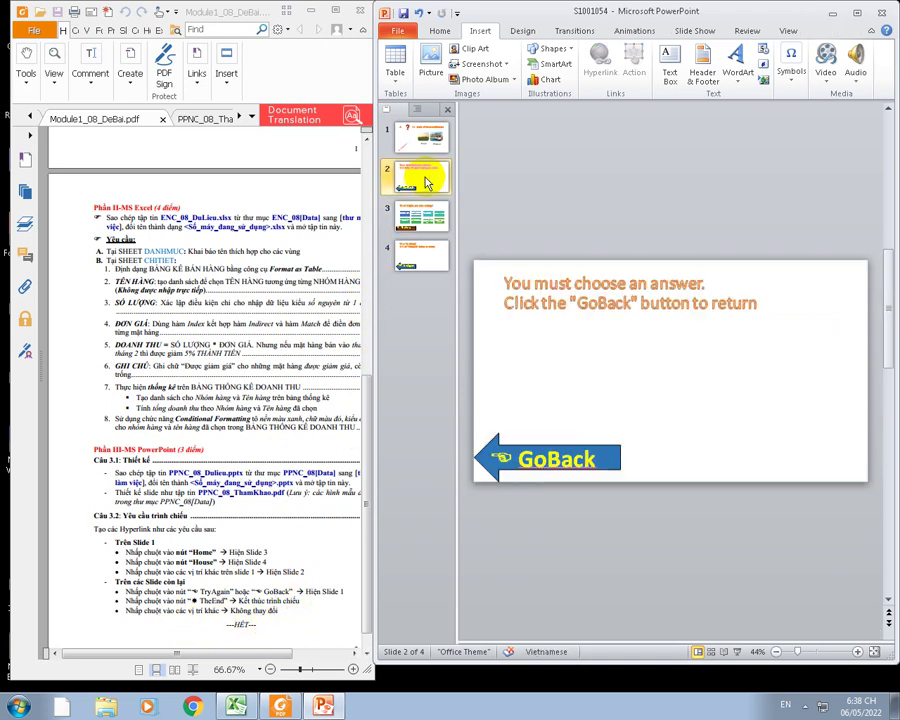
left_click(420, 215)
left_click(414, 258)
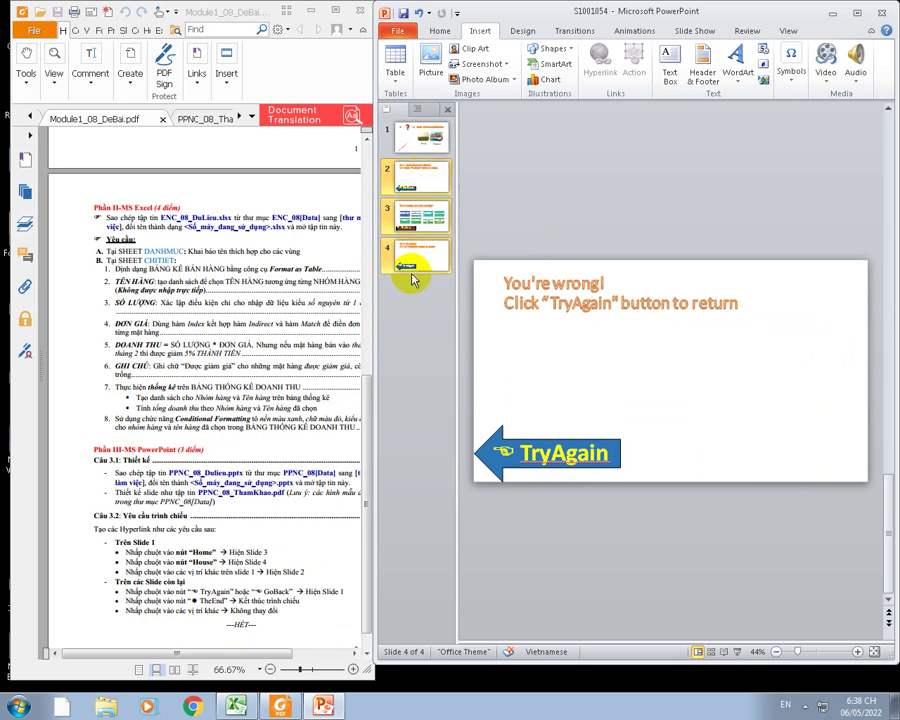
Uncheck Advance Slide 'On Mouse Click' for slides 2–4 on the Transitions tab.
left_click(585, 35)
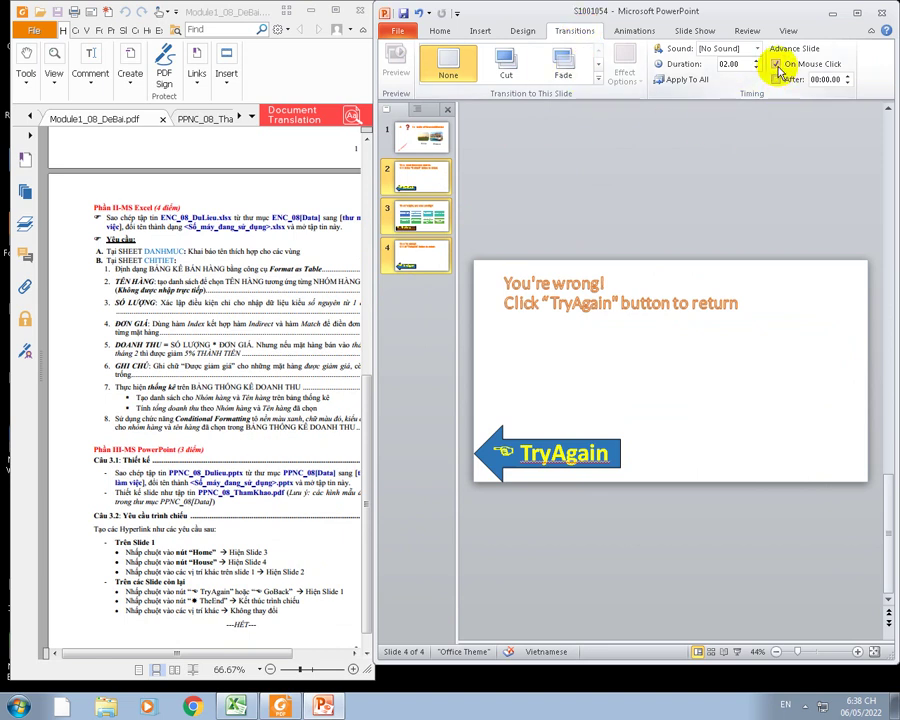
left_click(777, 64)
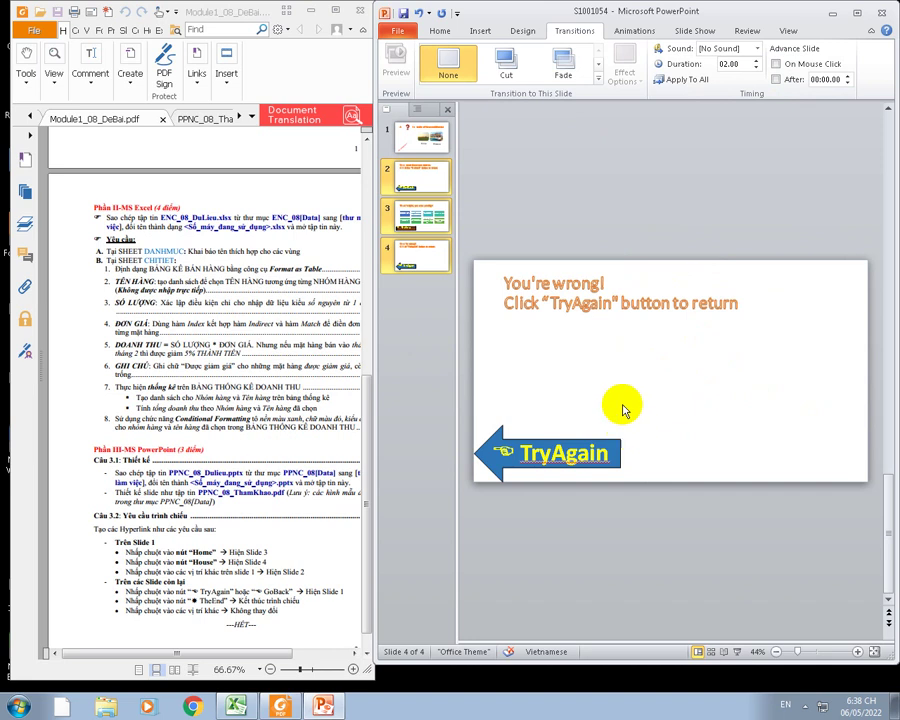
Start the show from the beginning, testing GoBack, the Home answer and TheEnd button.
left_click(694, 30)
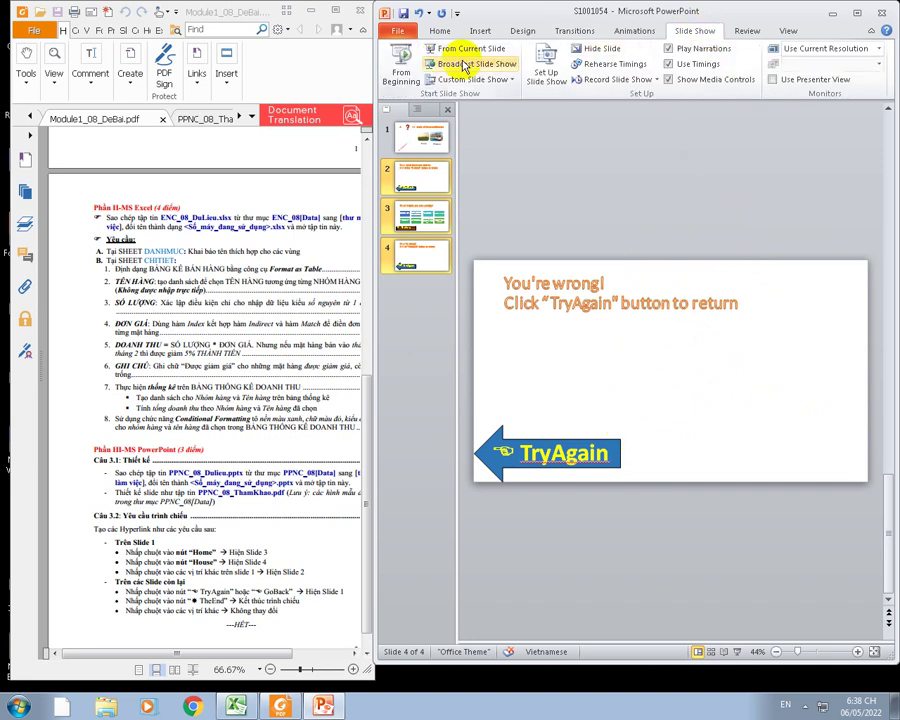
left_click(402, 60)
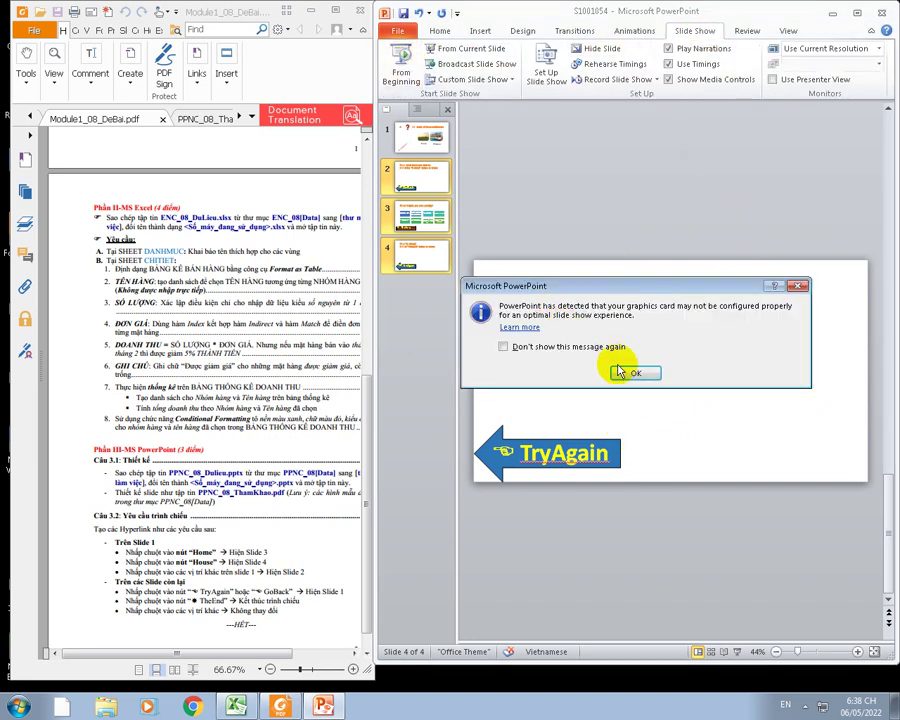
left_click(635, 373)
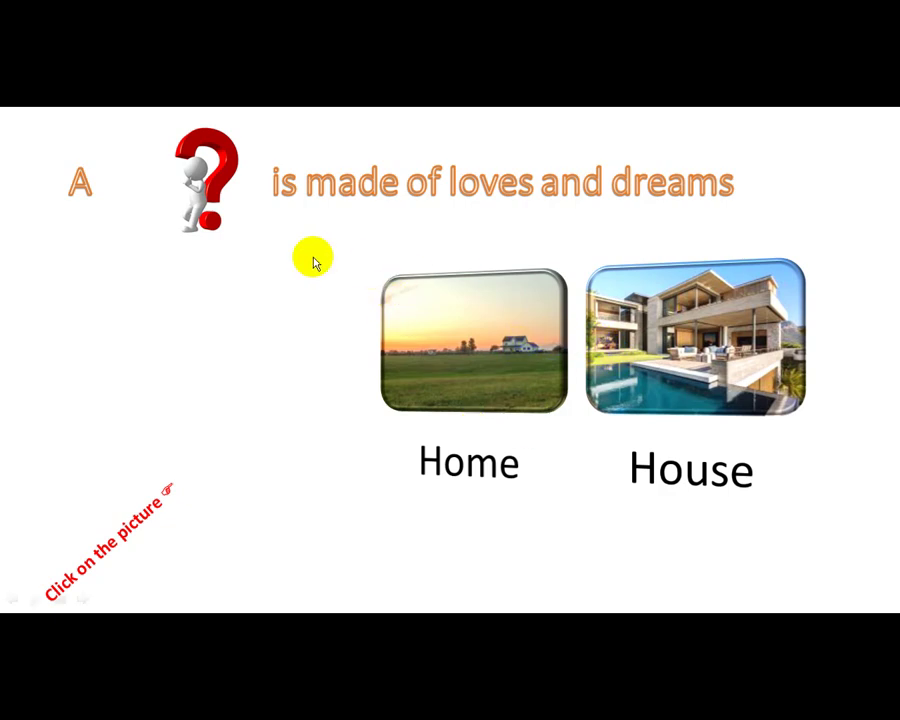
left_click(145, 311)
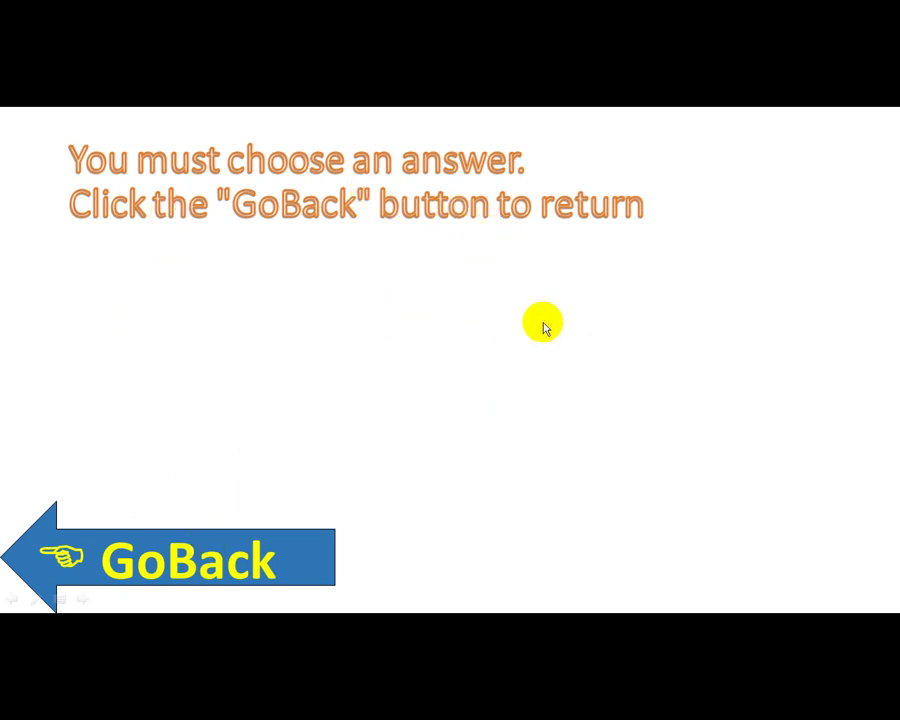
left_click(257, 560)
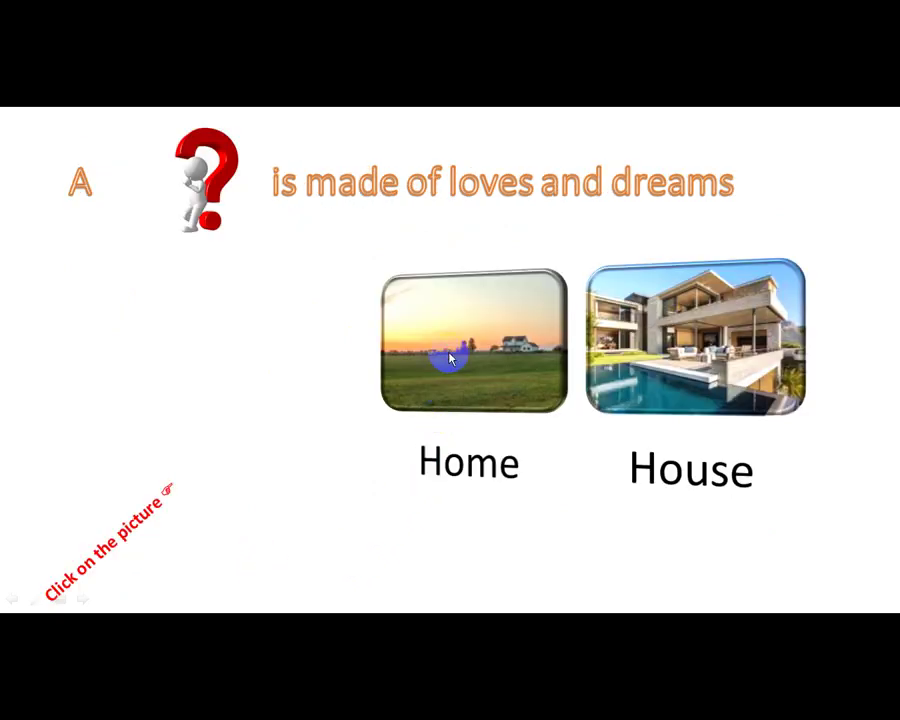
left_click(450, 360)
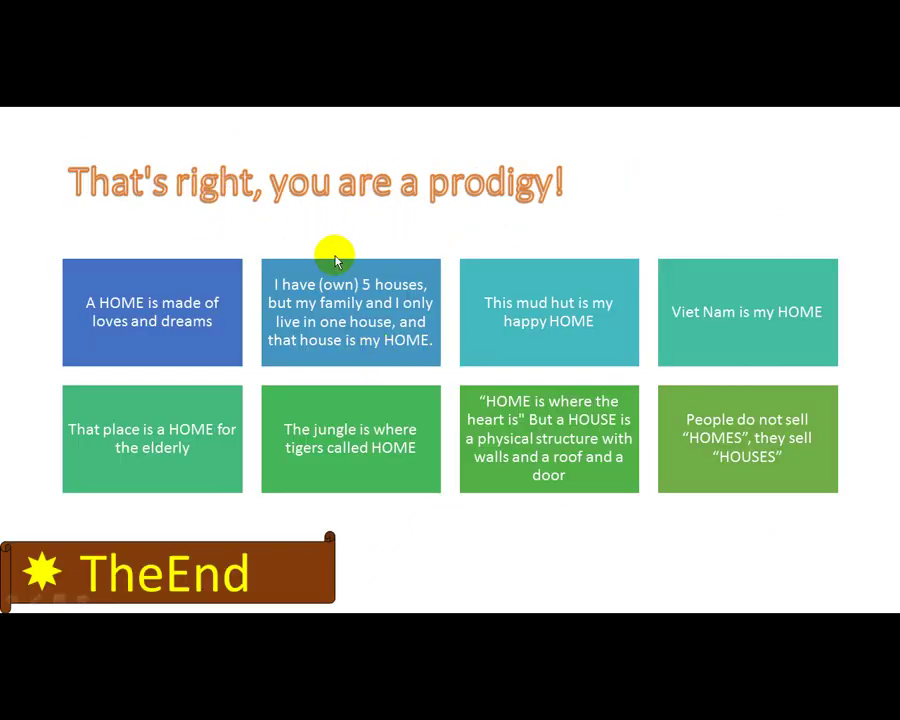
left_click(177, 572)
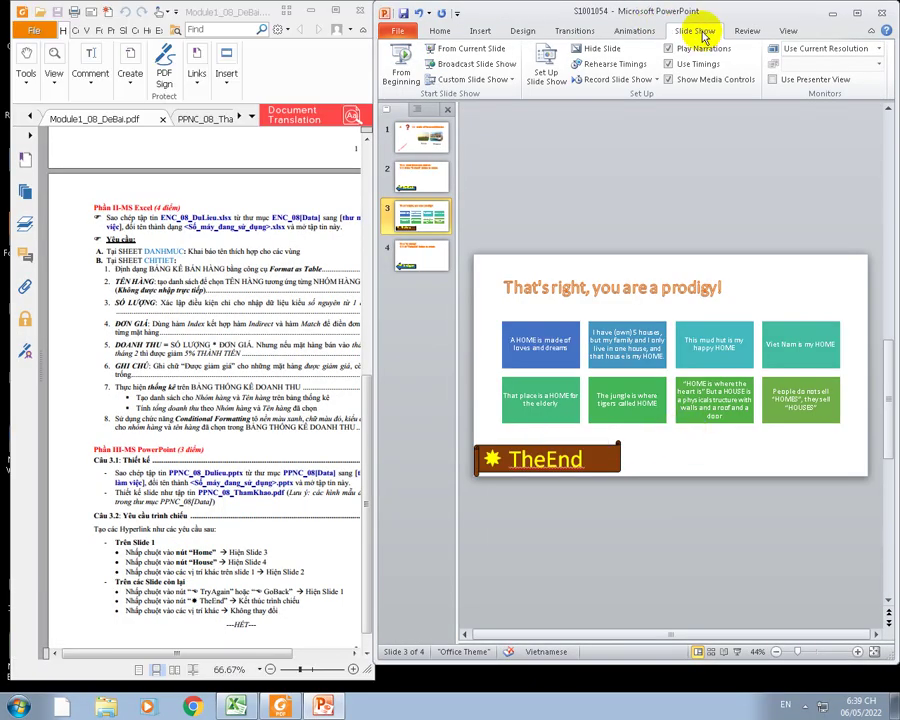
Restart the show and test the wrong House answer, TryAgain, GoBack and blank-area clicks.
left_click(398, 62)
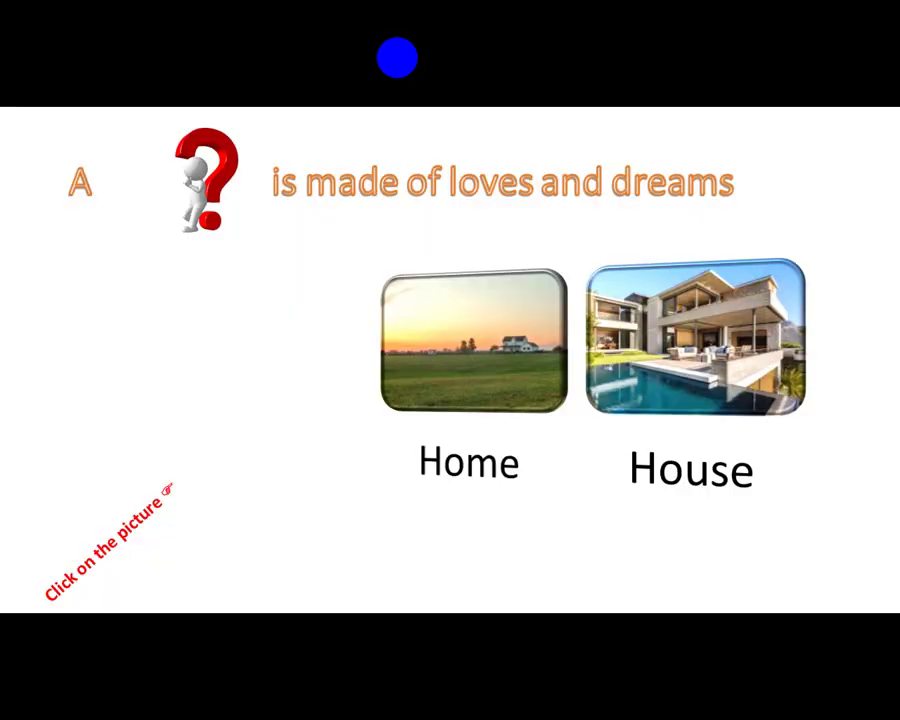
left_click(699, 334)
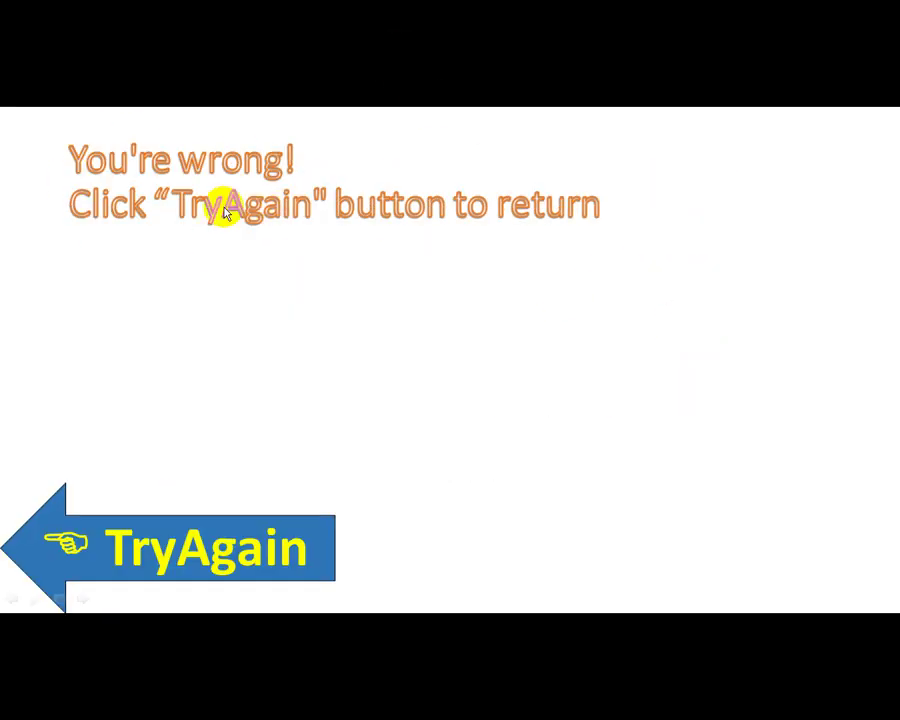
left_click(198, 553)
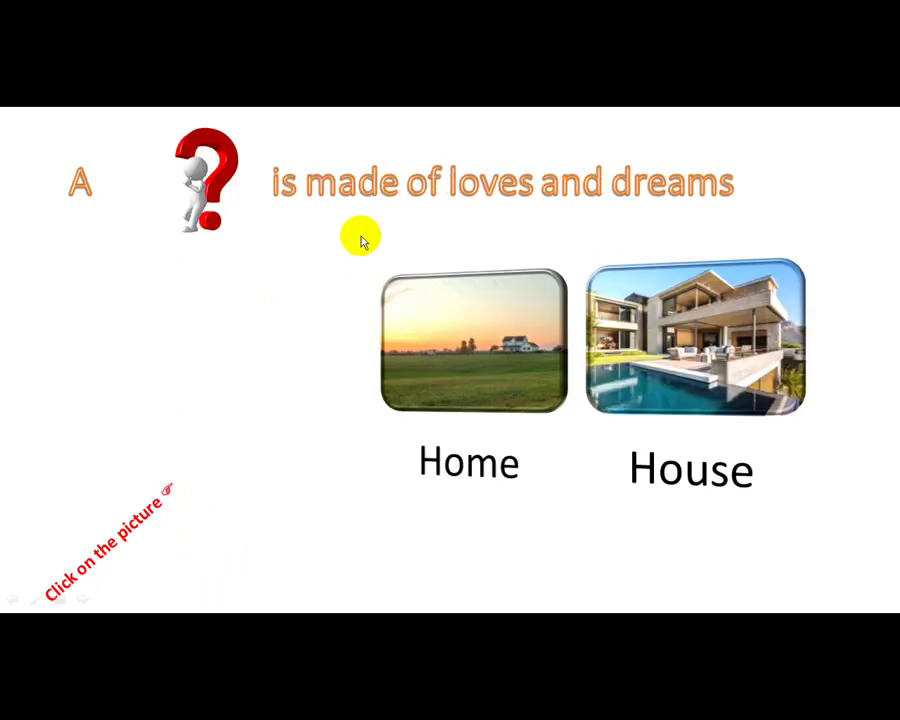
left_click(287, 277)
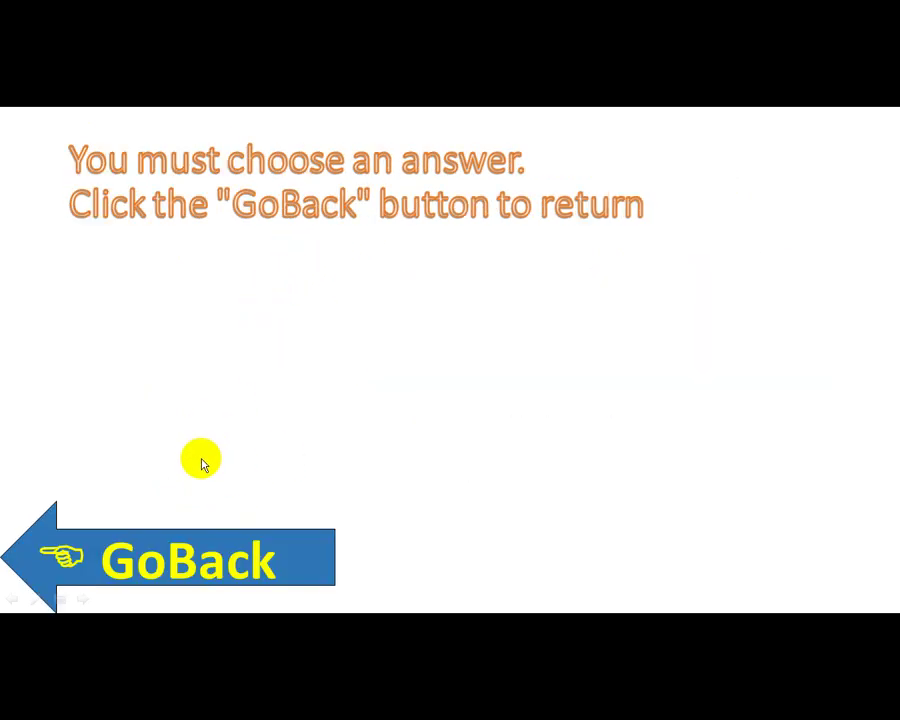
left_click(183, 548)
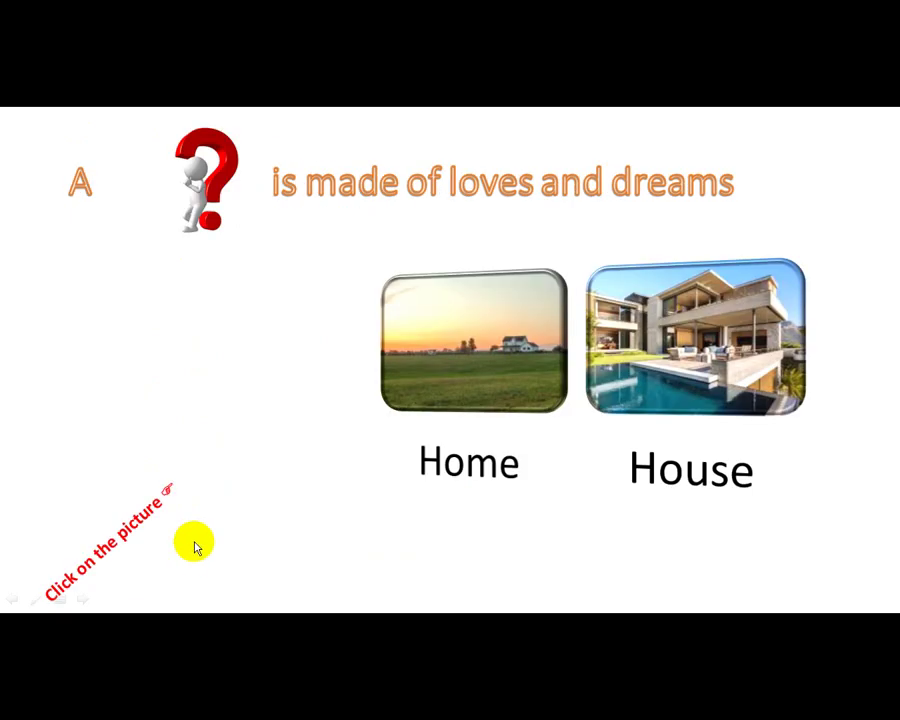
left_click(321, 293)
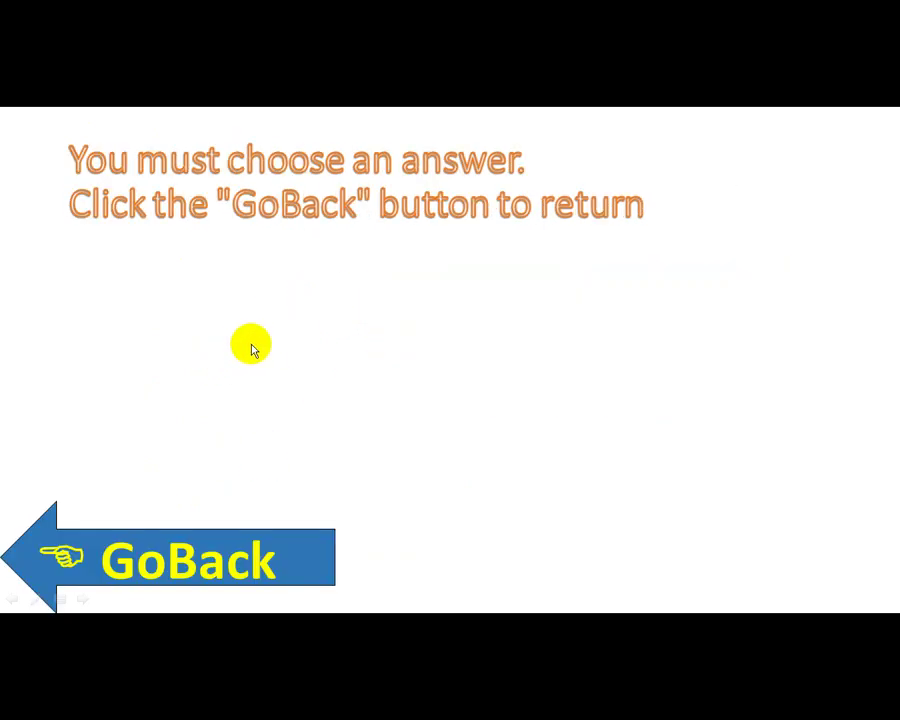
Leave the slide show and pick the Rectangle shape with drawing mode locked.
key("Escape")
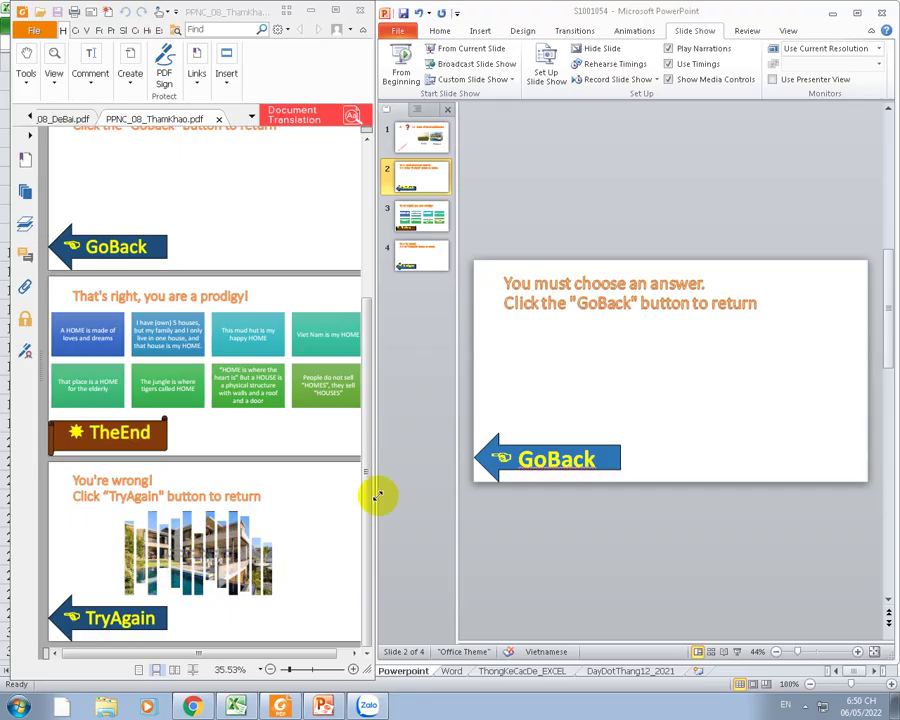
left_click(480, 30)
left_click(550, 50)
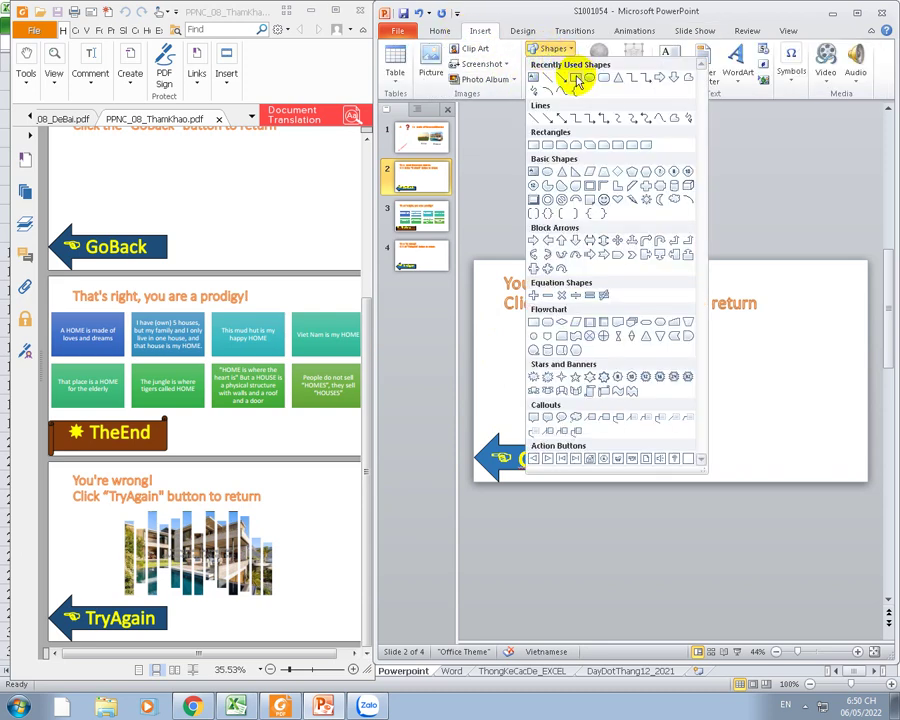
right_click(576, 82)
left_click(582, 78)
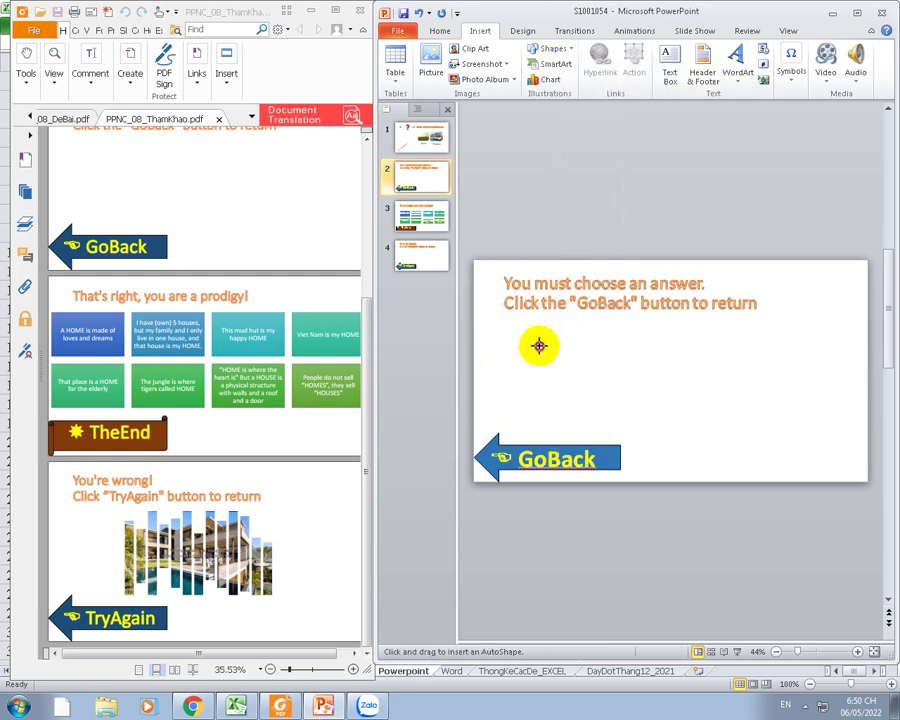
Draw five thin vertical bars of varying heights on slide 2 and delete a stray rectangle.
left_click_drag(548, 411, 538, 322)
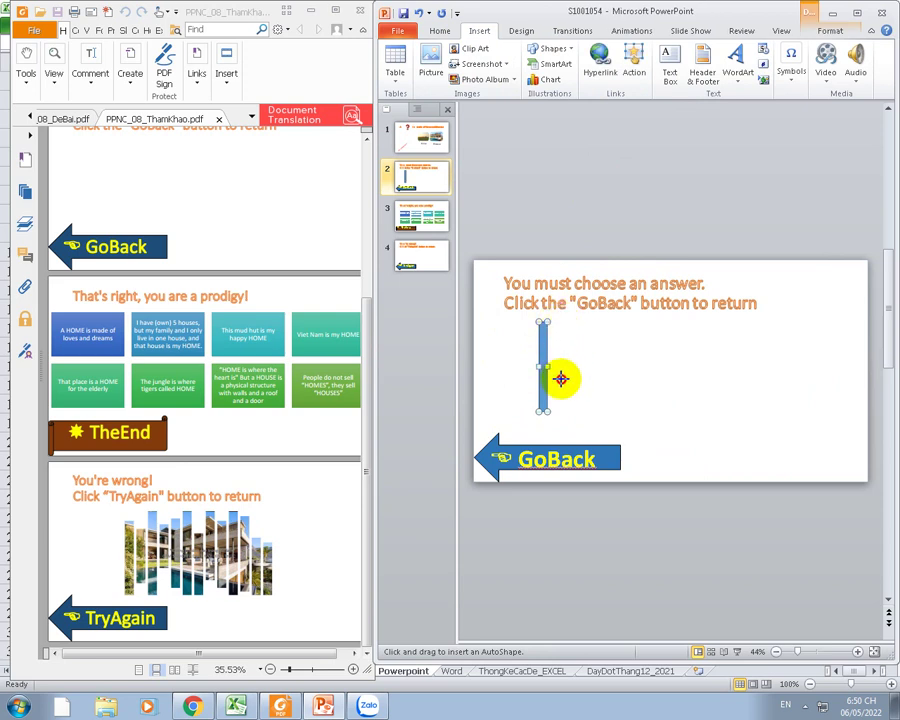
left_click_drag(565, 393, 555, 322)
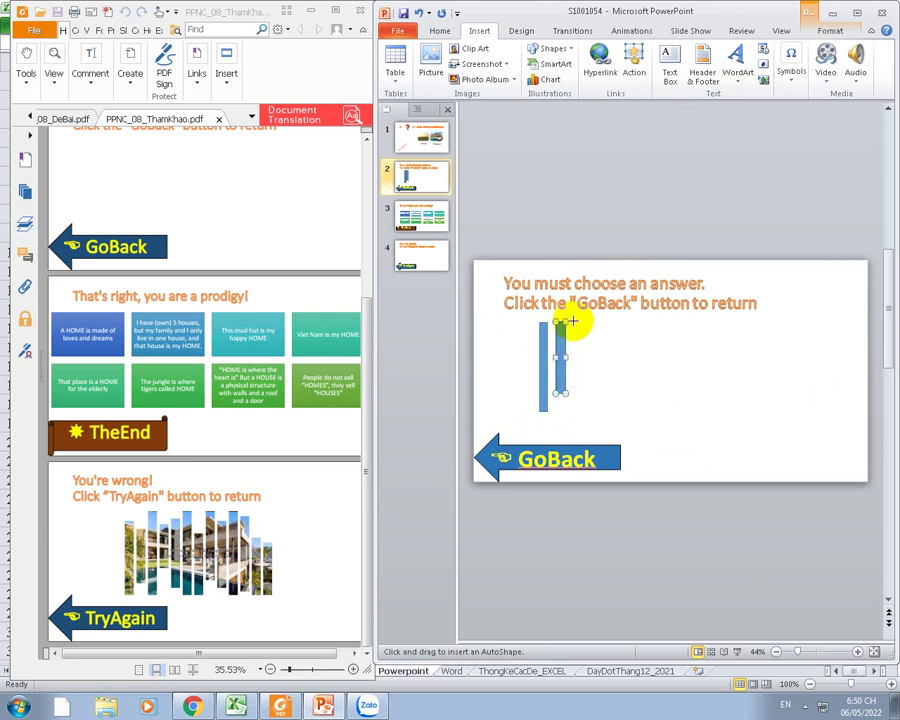
left_click_drag(581, 416, 574, 322)
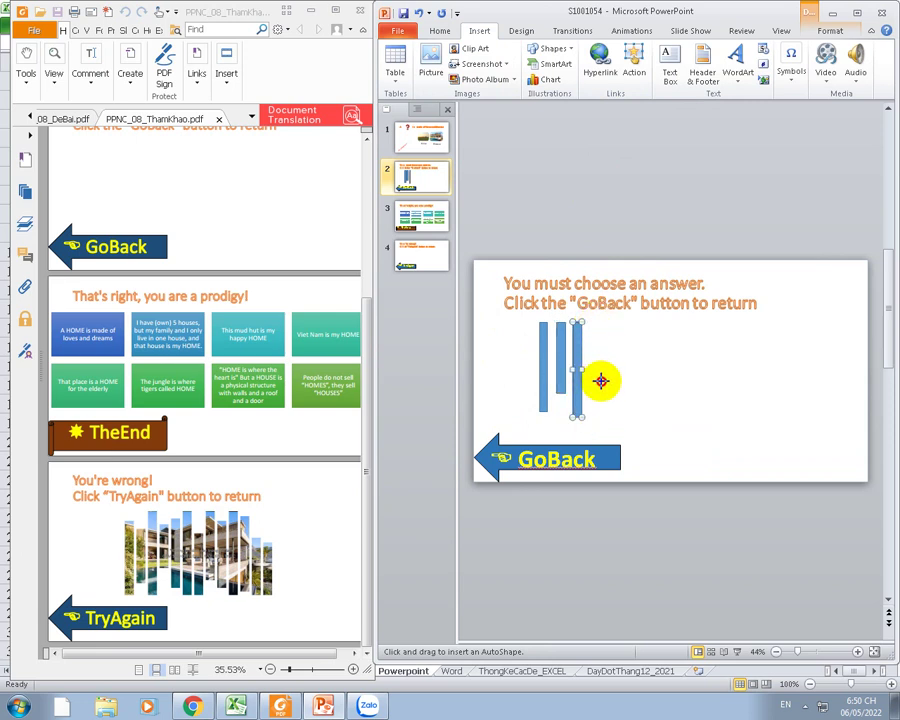
left_click_drag(603, 381, 595, 322)
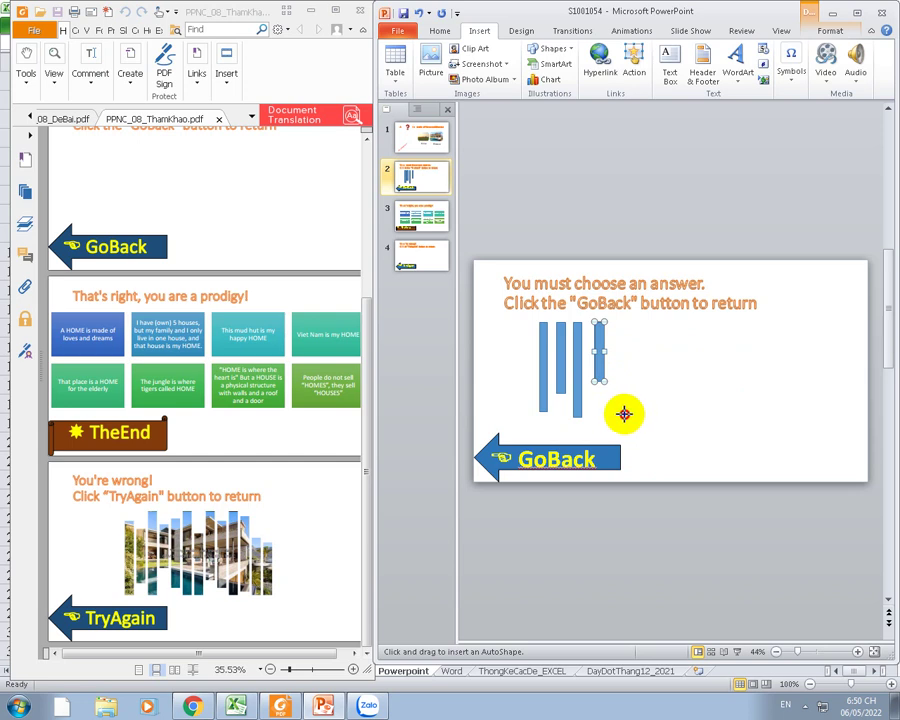
left_click_drag(615, 321, 626, 413)
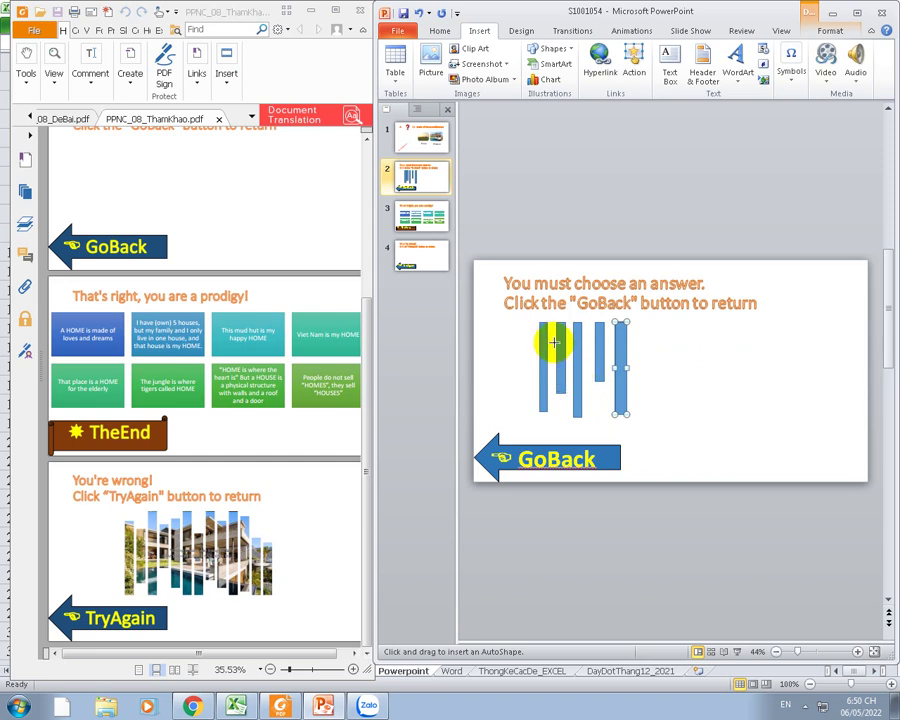
left_click(524, 322)
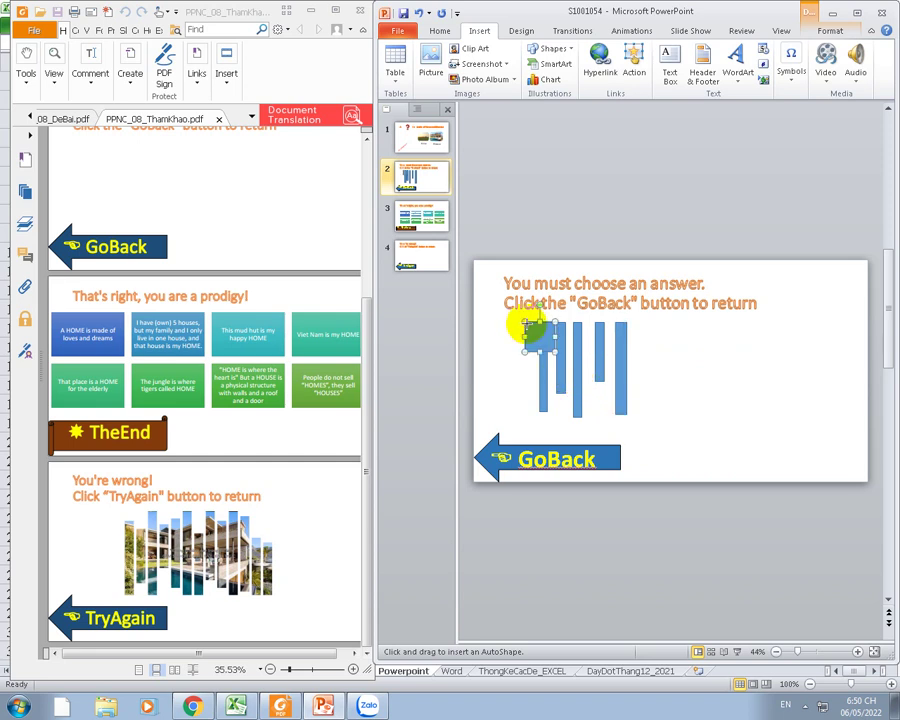
key("Delete")
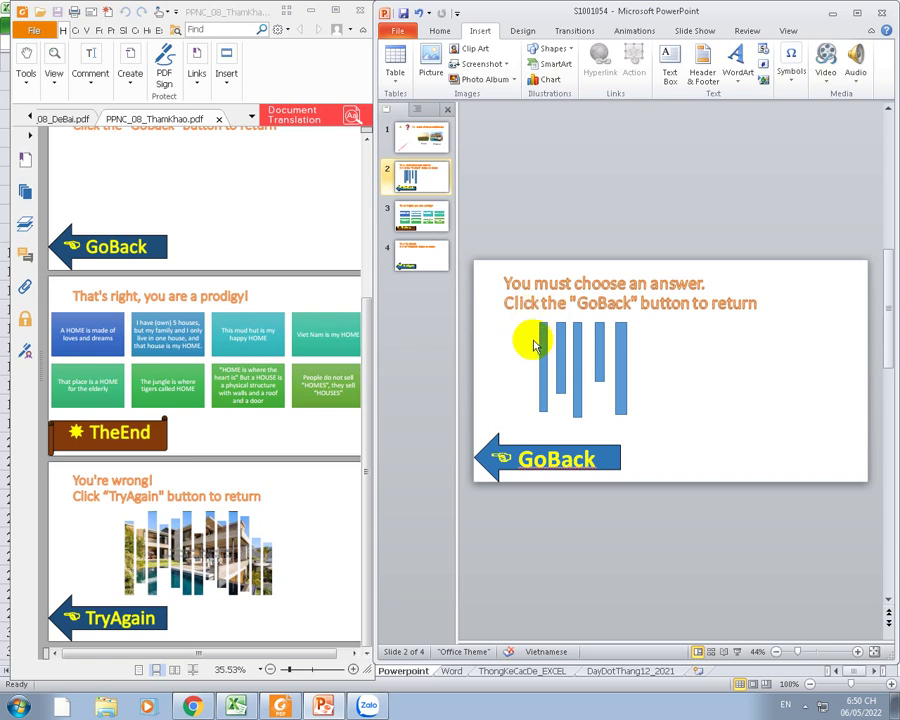
Duplicate the bars with Ctrl+D to create a second set.
left_click(540, 340)
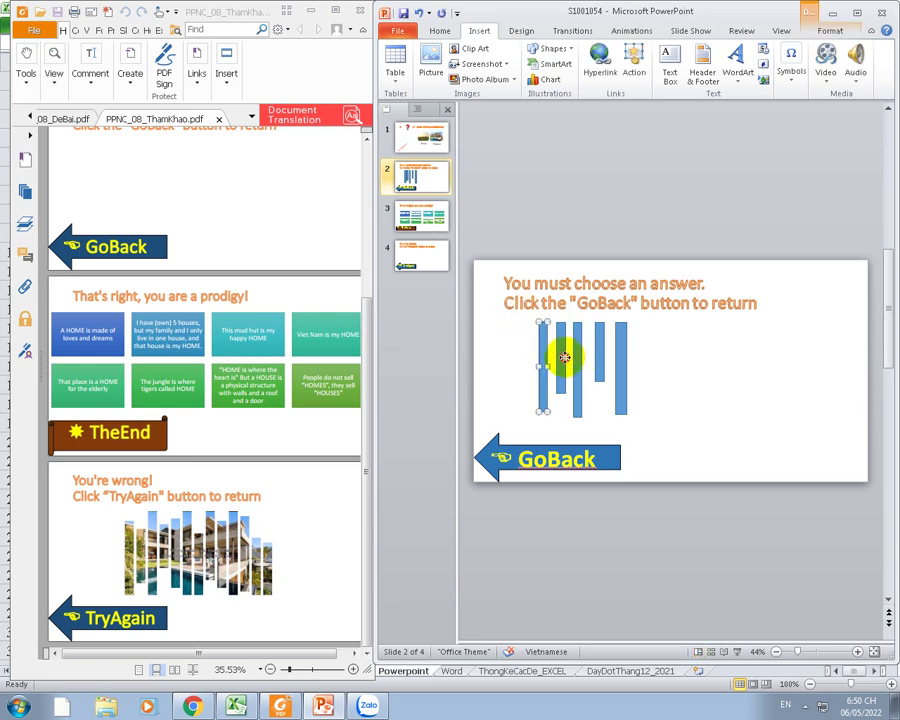
left_click(560, 357, "shift")
left_click(577, 362, "shift")
left_click(599, 362, "shift")
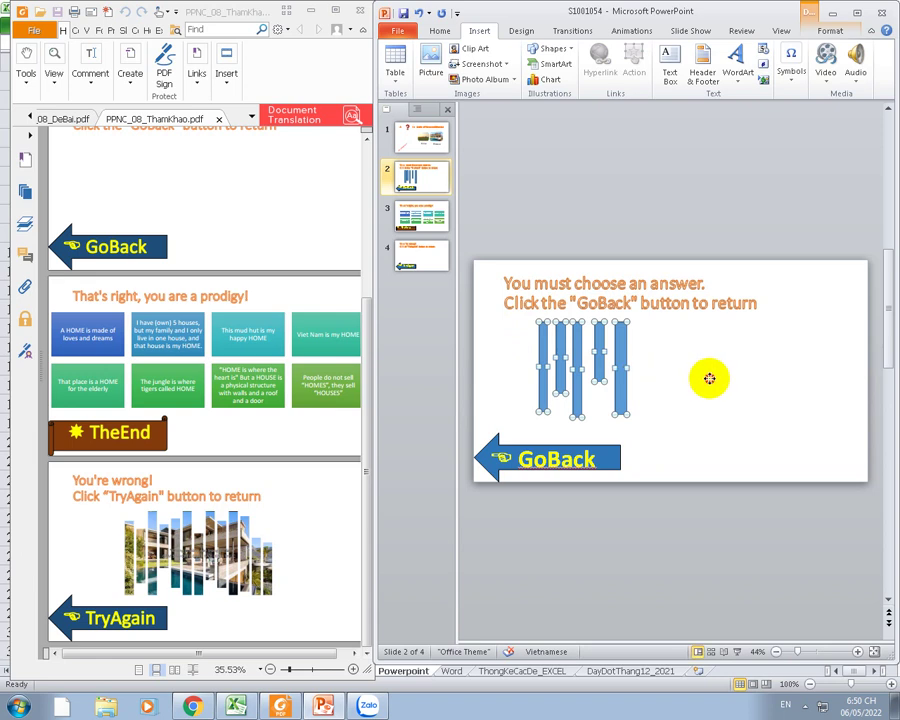
key("ctrl+d")
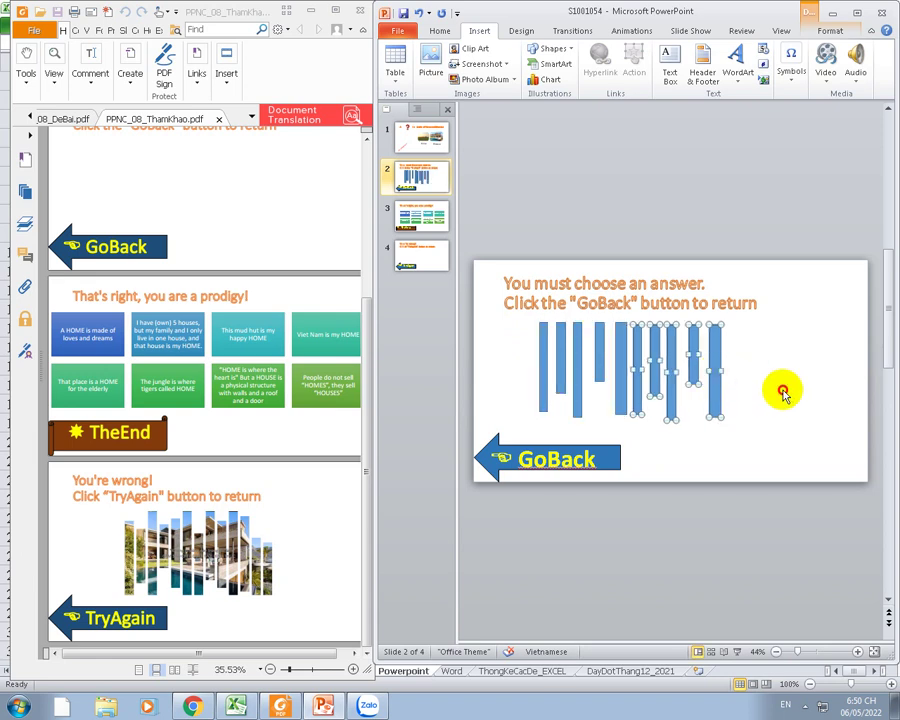
Lower one short bar in the copied set about 30 px.
left_click(776, 386)
left_click(657, 370)
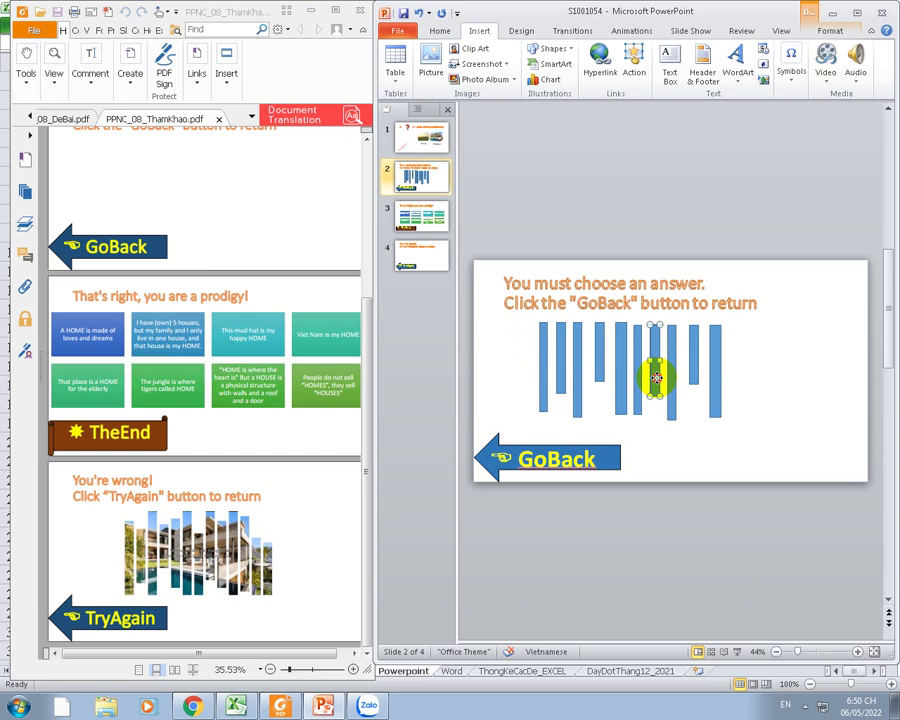
left_click(693, 375)
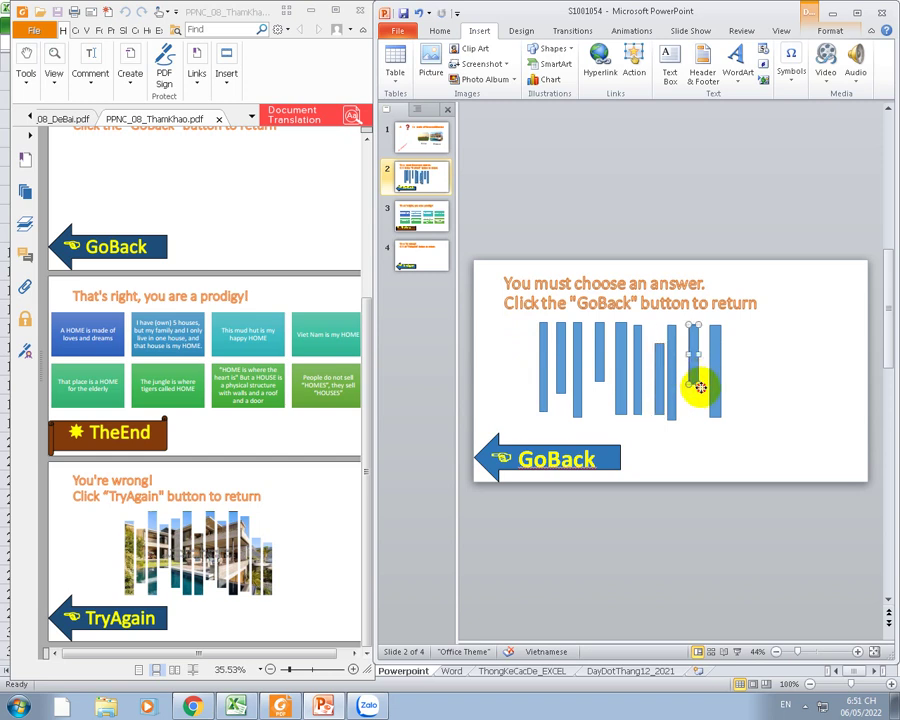
left_click_drag(690, 398, 696, 416)
left_click(710, 402)
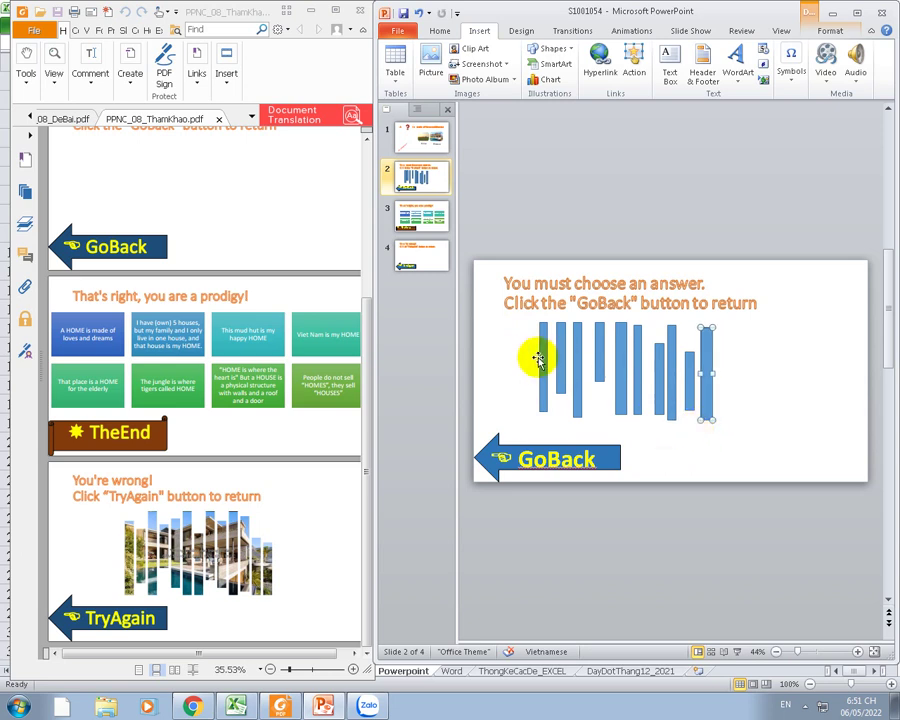
left_click(506, 324)
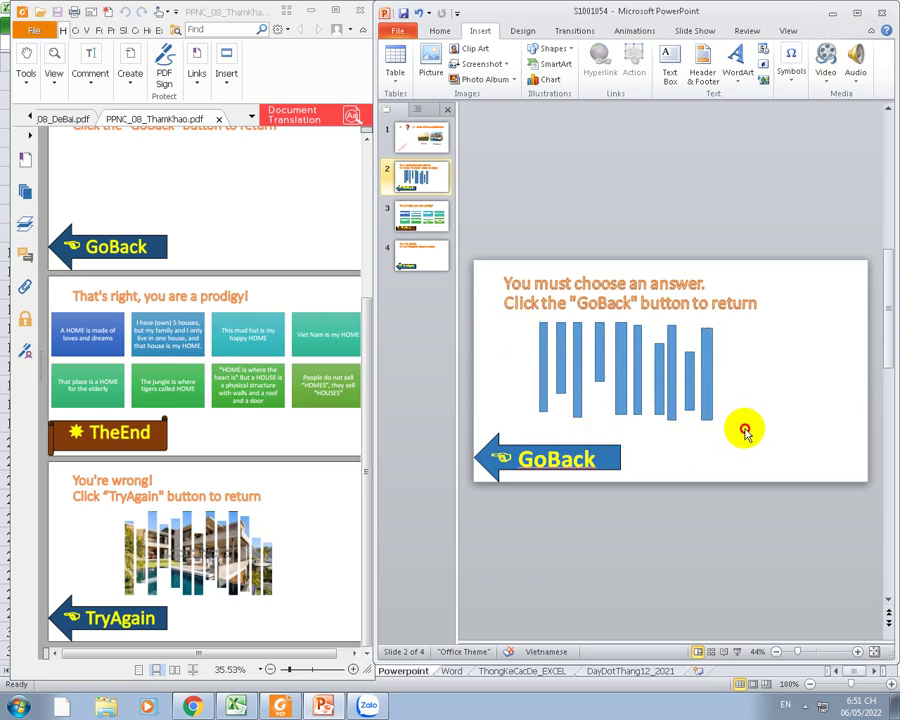
Distribute all ten bars horizontally and group them into one object.
left_click_drag(528, 312, 745, 433)
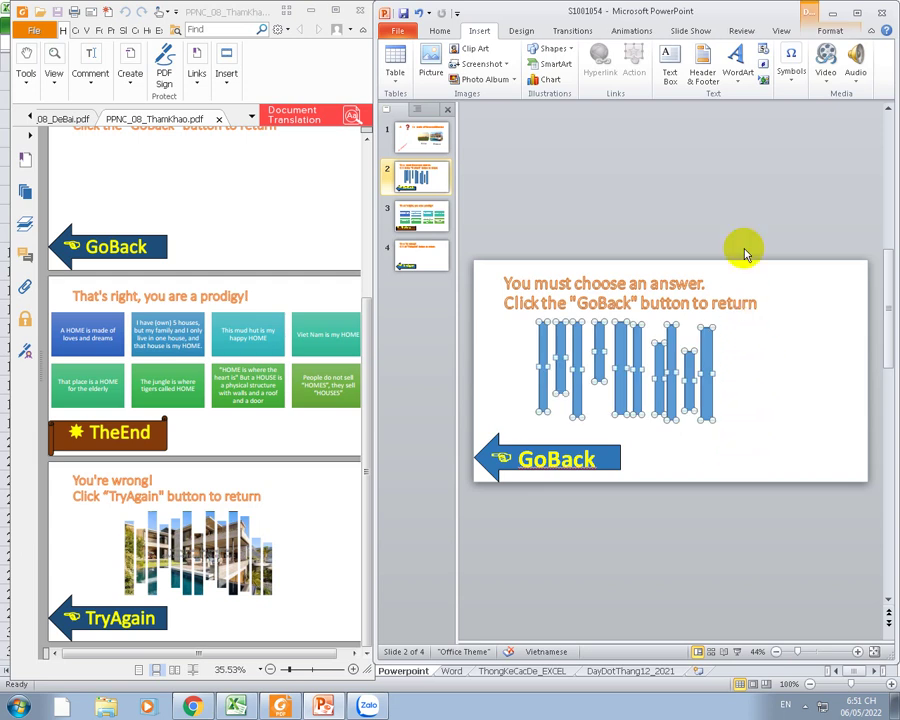
left_click(832, 31)
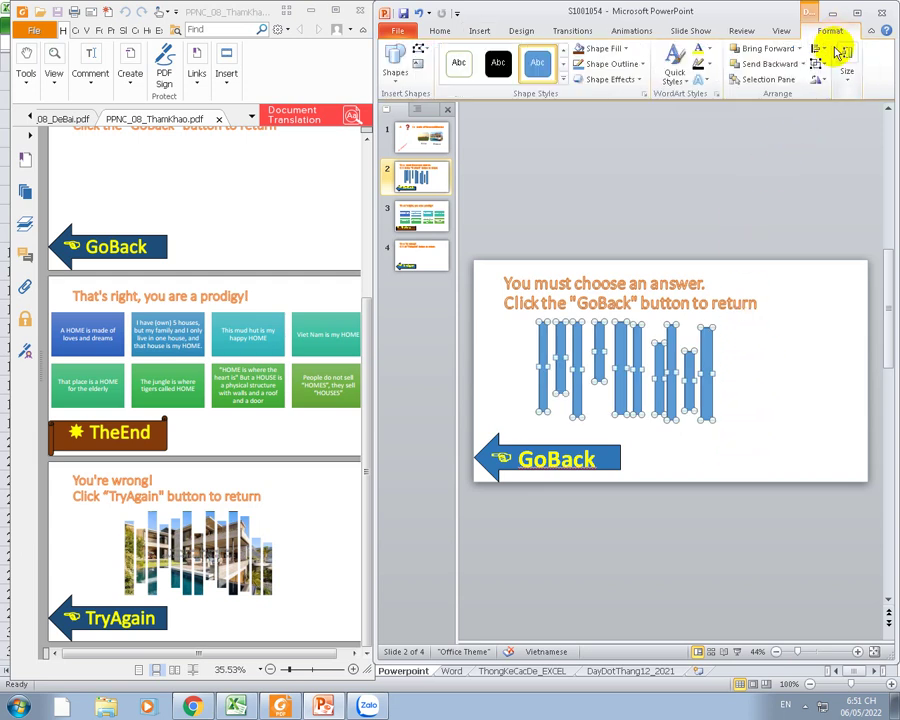
left_click(822, 63)
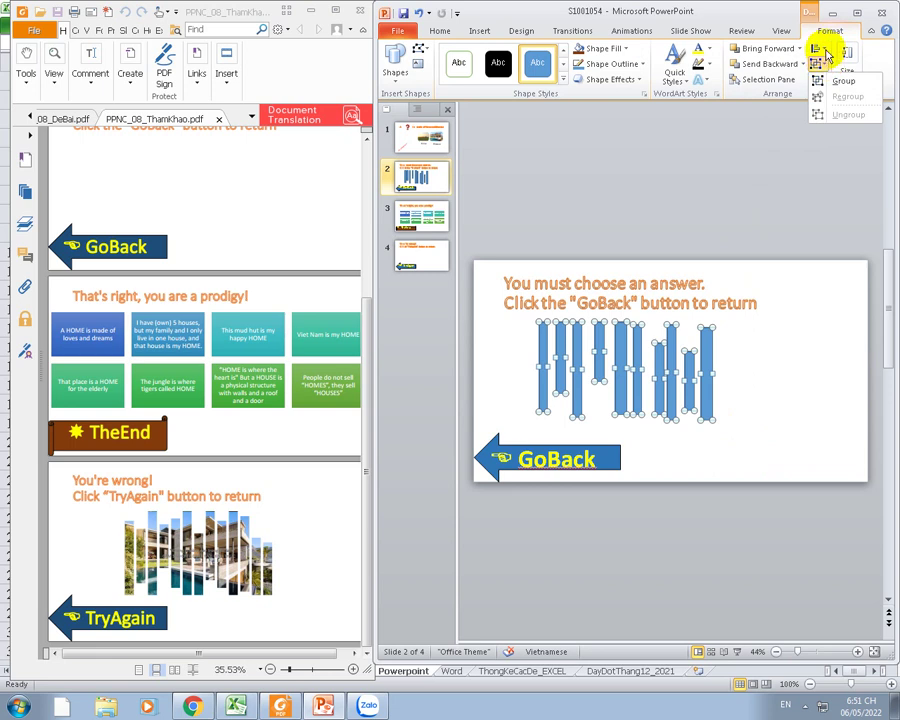
left_click(824, 50)
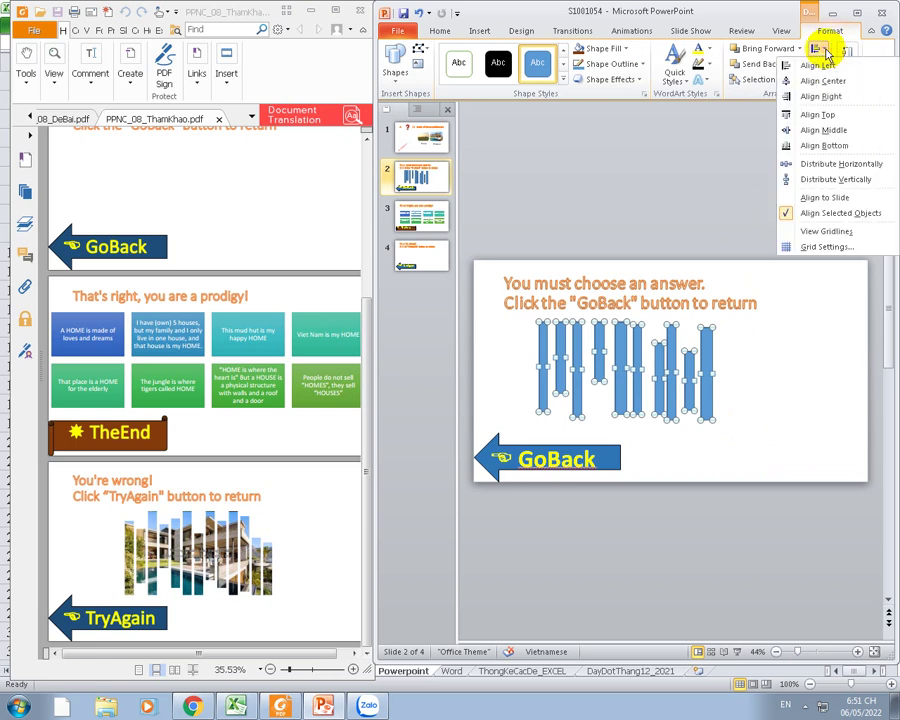
left_click(831, 164)
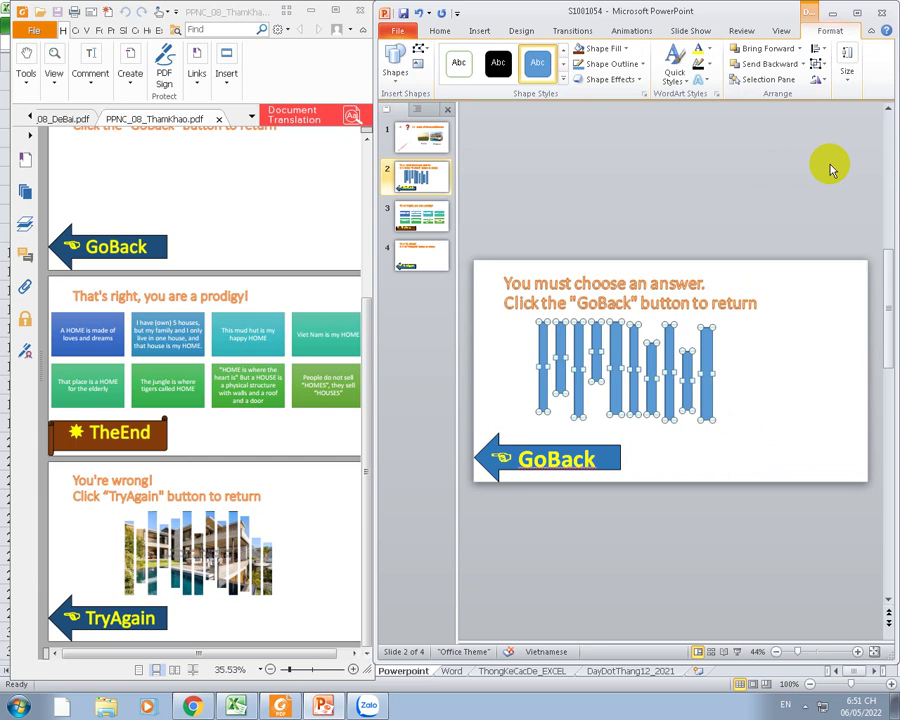
left_click(820, 64)
left_click(834, 84)
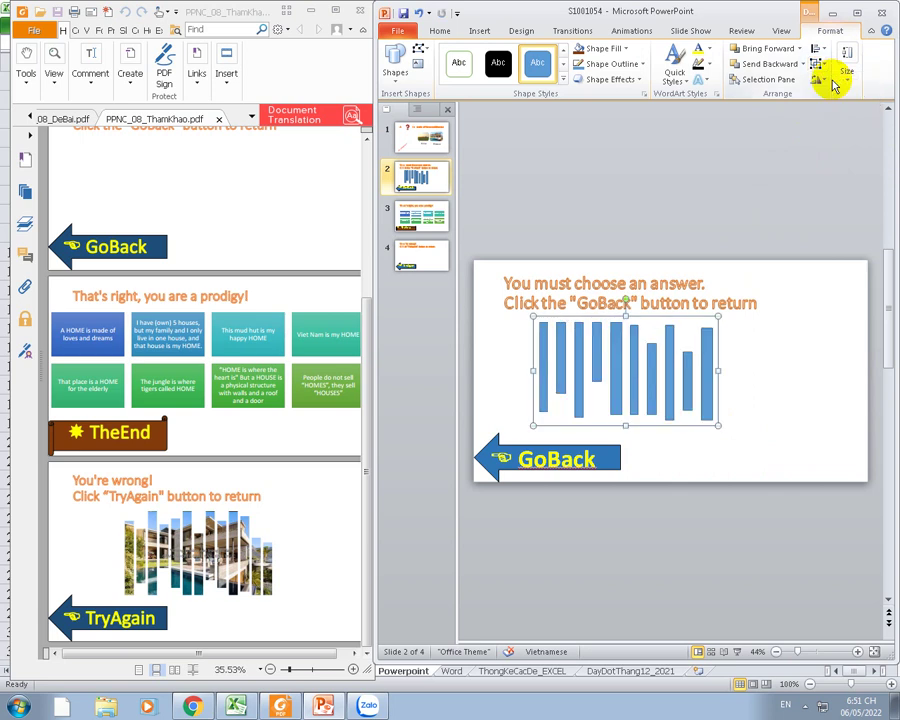
Fill the grouped bars with the house photo as a picture fill.
left_click(626, 50)
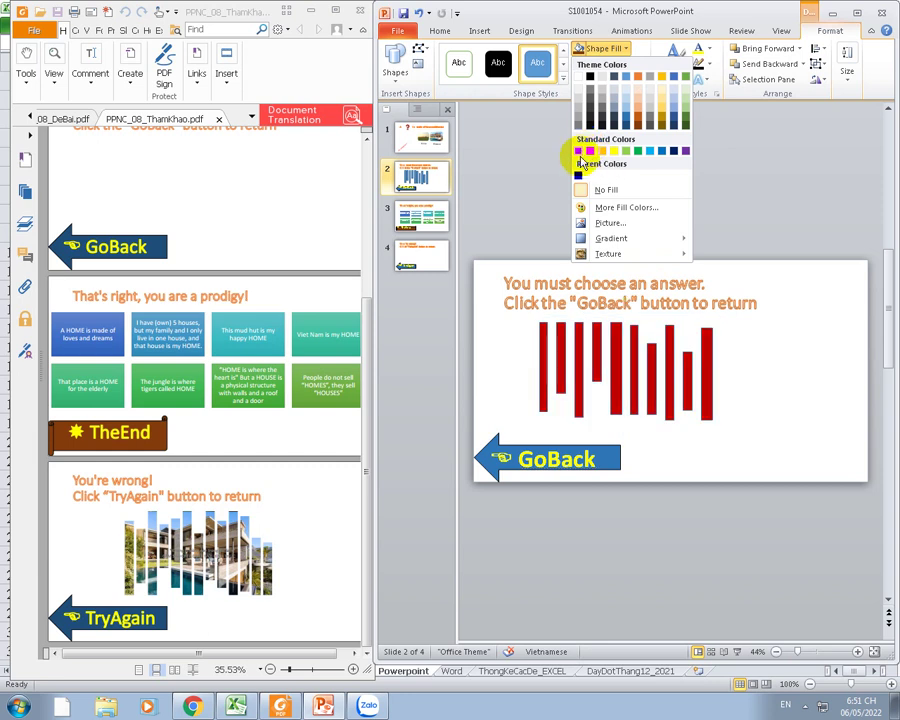
left_click(598, 223)
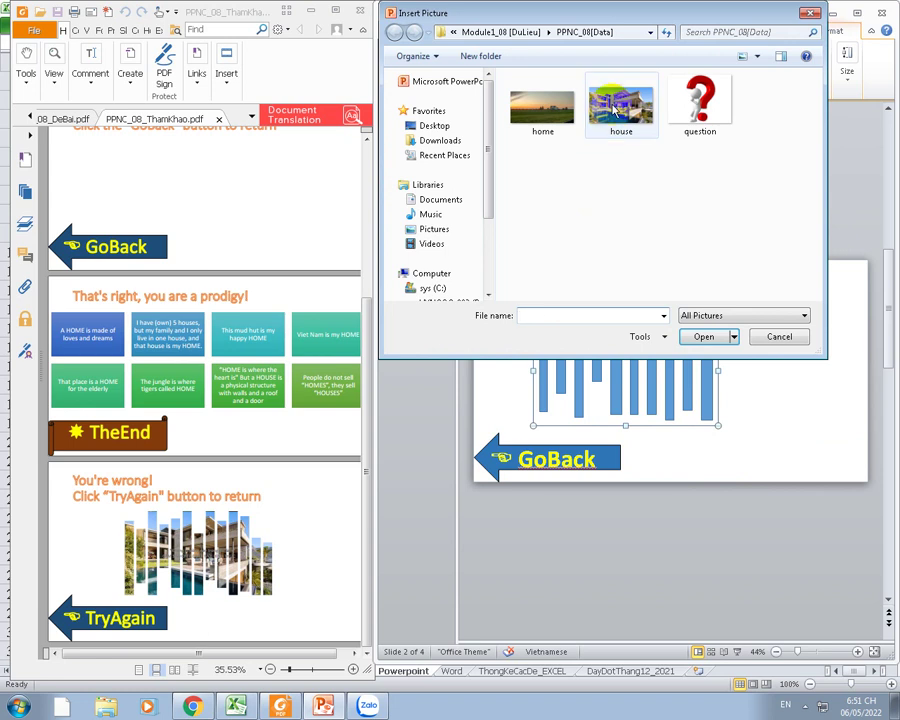
left_click(614, 112)
left_click(697, 336)
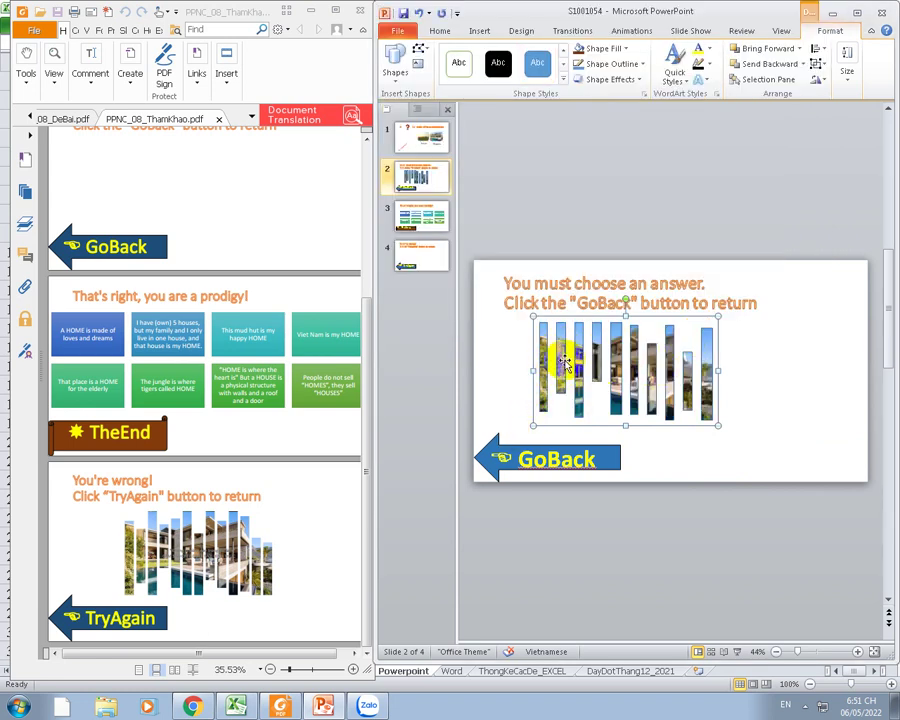
Set the bars' shape outline to No Outline.
left_click(645, 65)
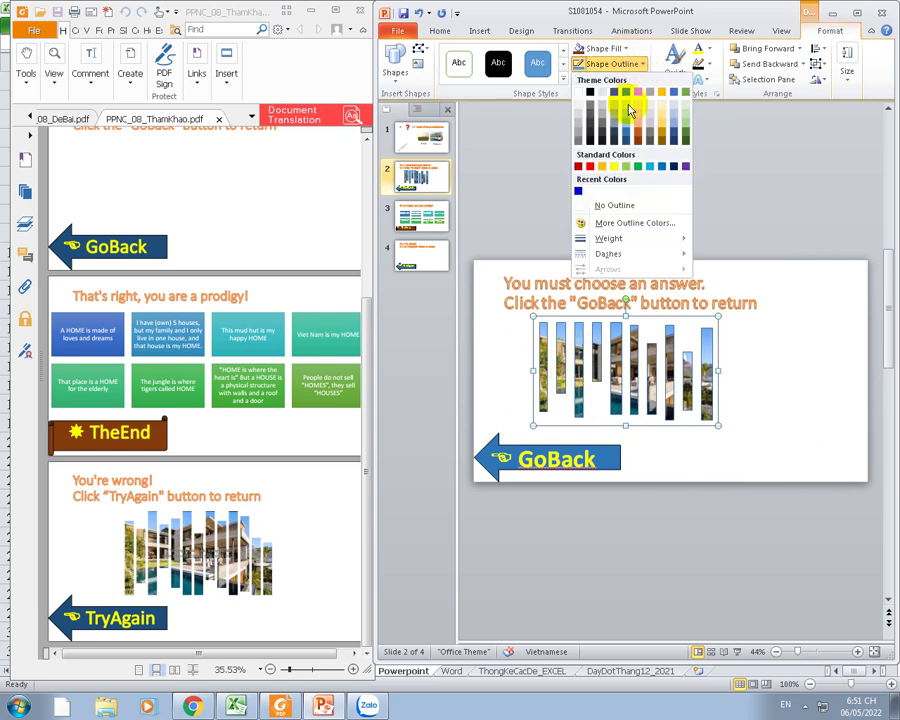
left_click(601, 207)
left_click(778, 374)
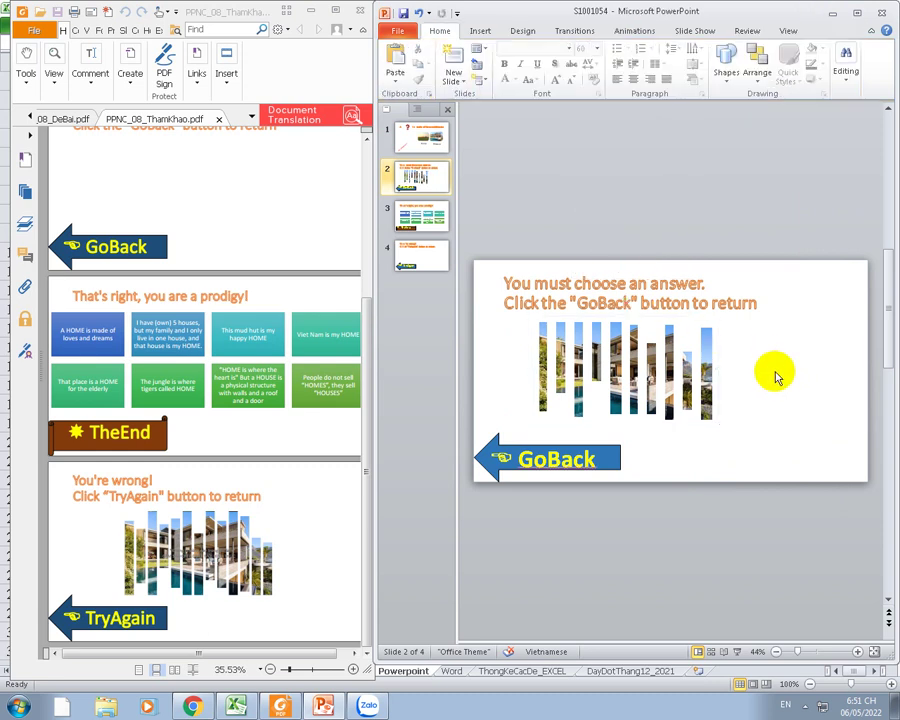